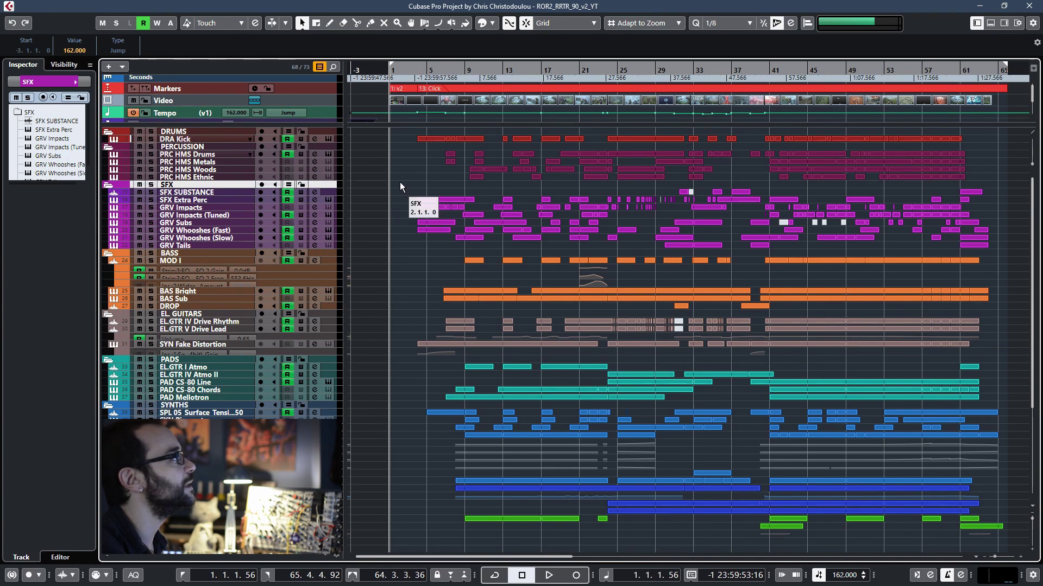
# - Select the DRUMS folder and look through the track list down to the Input/Output Channels and back up
pyautogui.click(218, 131)
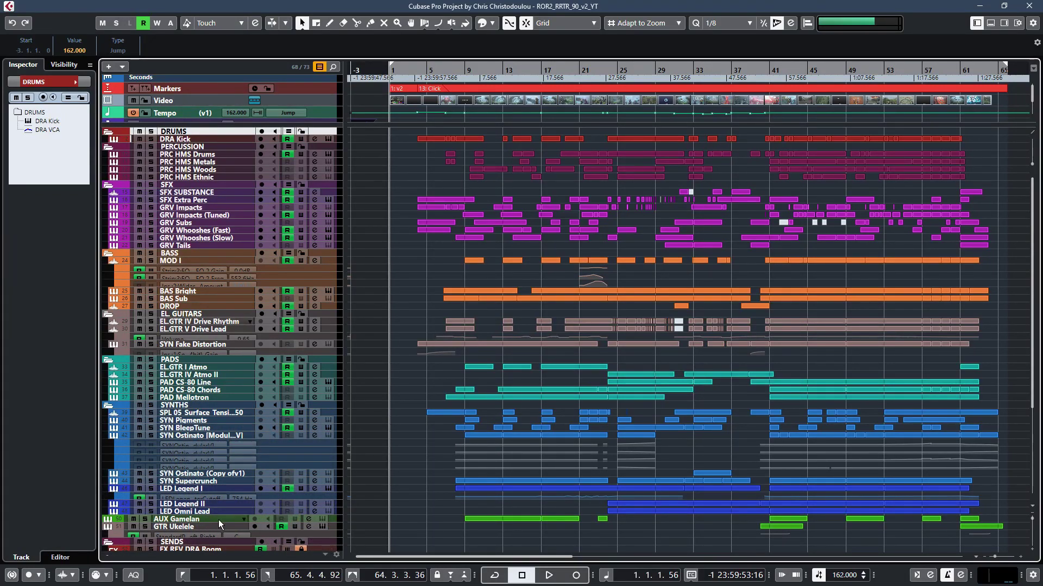
pyautogui.scroll(-5, 411, 449)
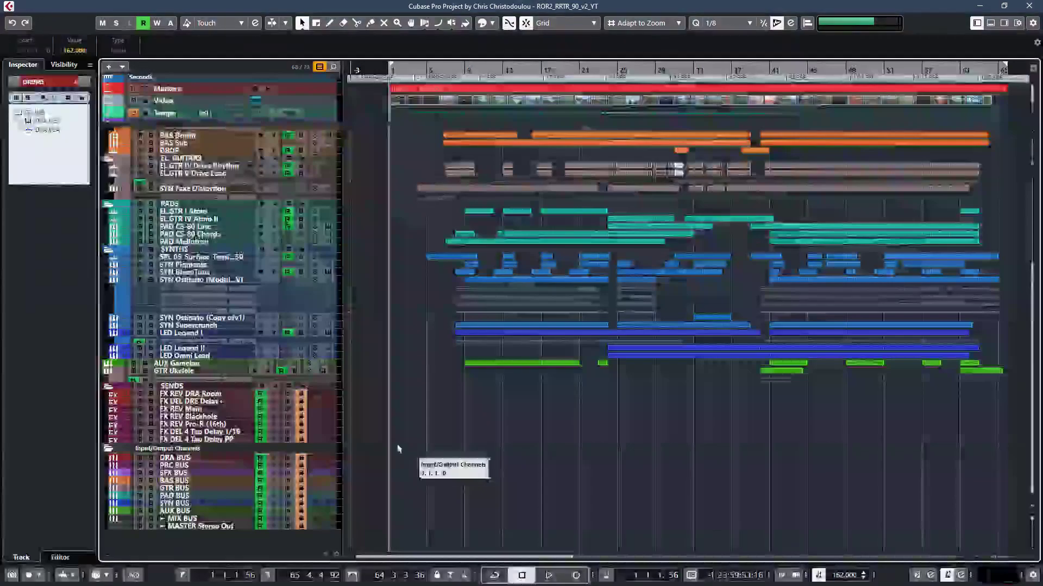
pyautogui.scroll(5, 425, 435)
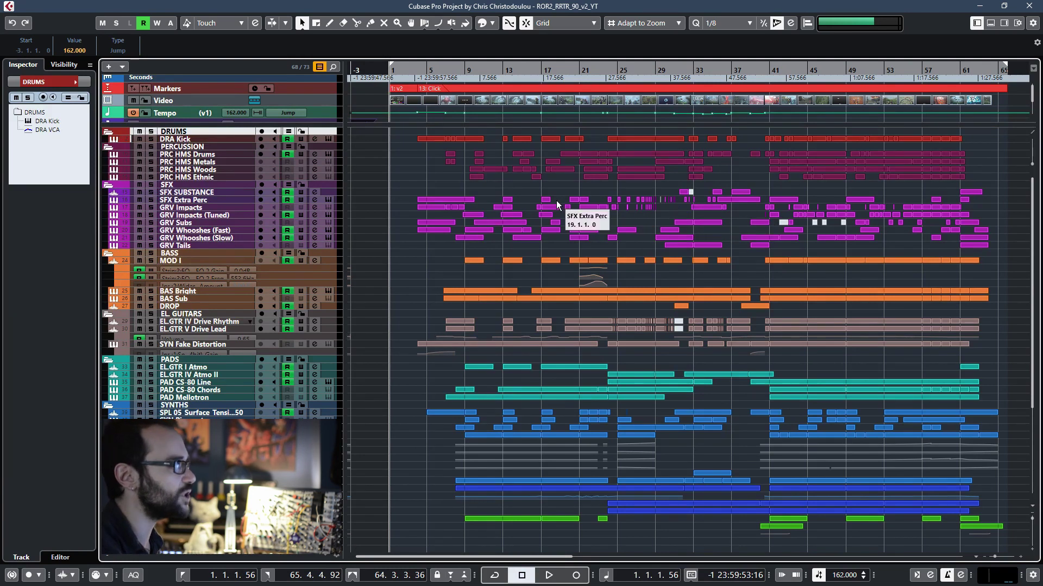
# - Enlarge the track heights to examine the arrangement's events, and return to the compact overview of all tracks
pyautogui.click(385, 314)
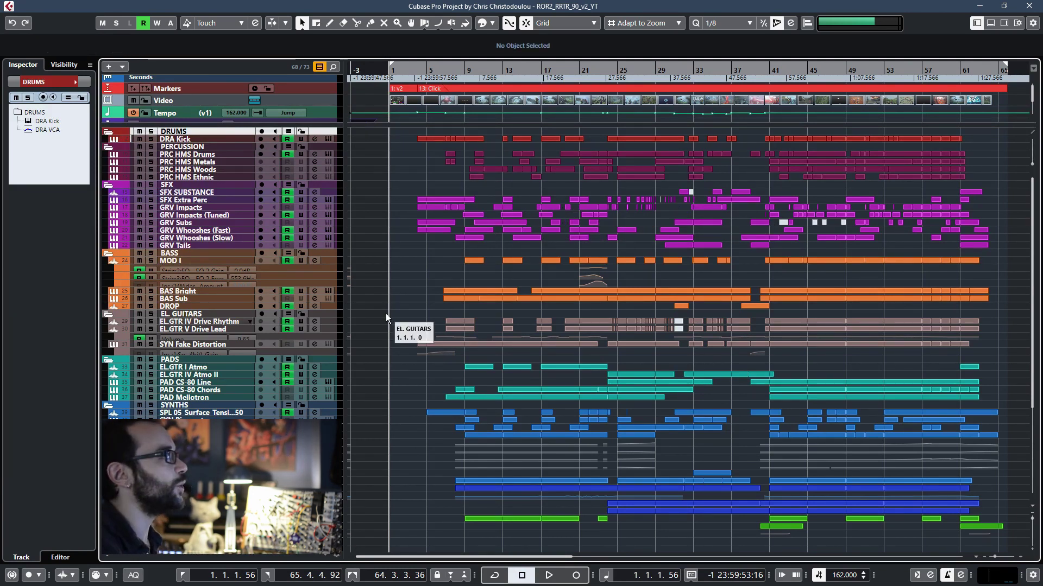
pyautogui.hotkey('shift', 'h')
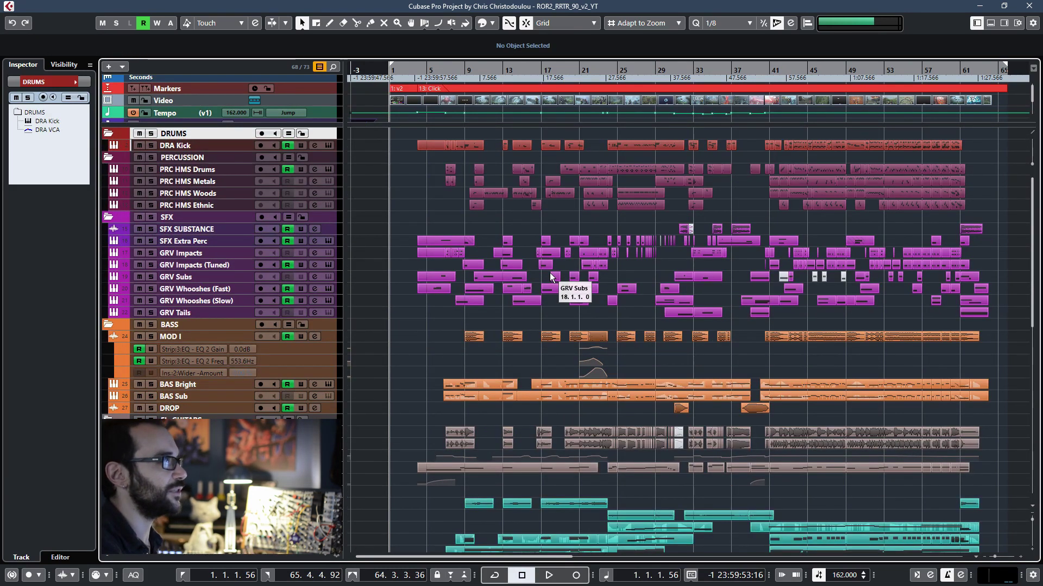
pyautogui.scroll(-5, 550, 275)
pyautogui.scroll(5, 550, 275)
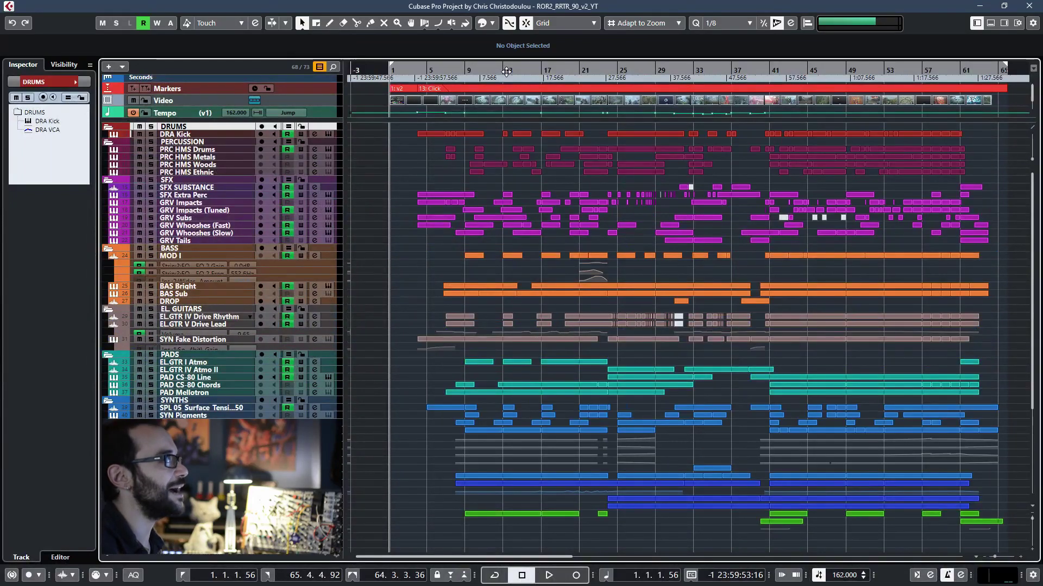
# - Select the Markers track, go to the Click marker and set the locator range to bars 24 through 33
pyautogui.click(208, 91)
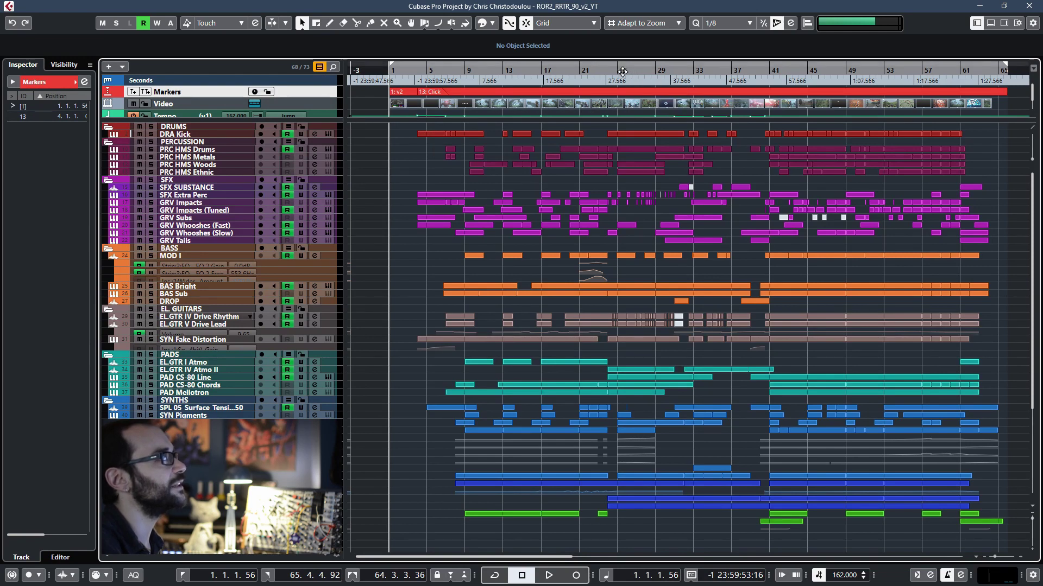
pyautogui.hotkey('shift', 'n')
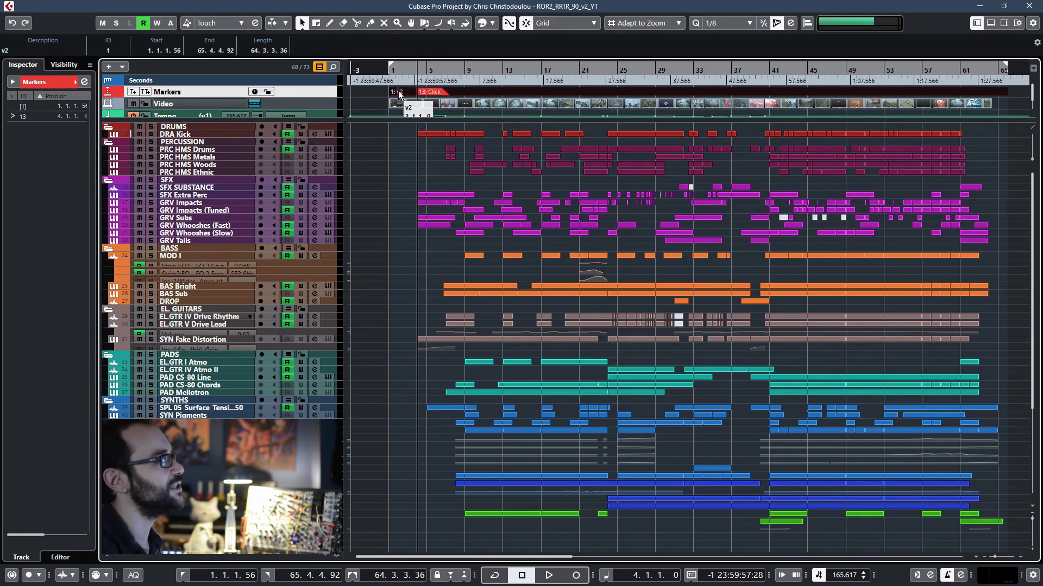
pyautogui.moveTo(692, 68); pyautogui.dragTo(610, 67)
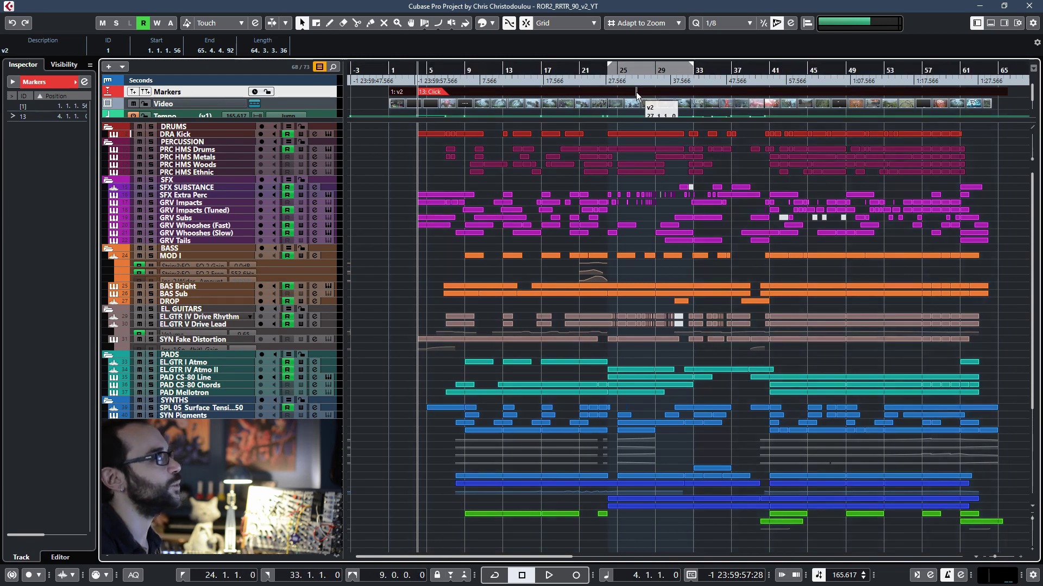
# - Set the locators to the v2 cycle marker and check the Export Audio Mixdown settings without exporting
pyautogui.press('p')
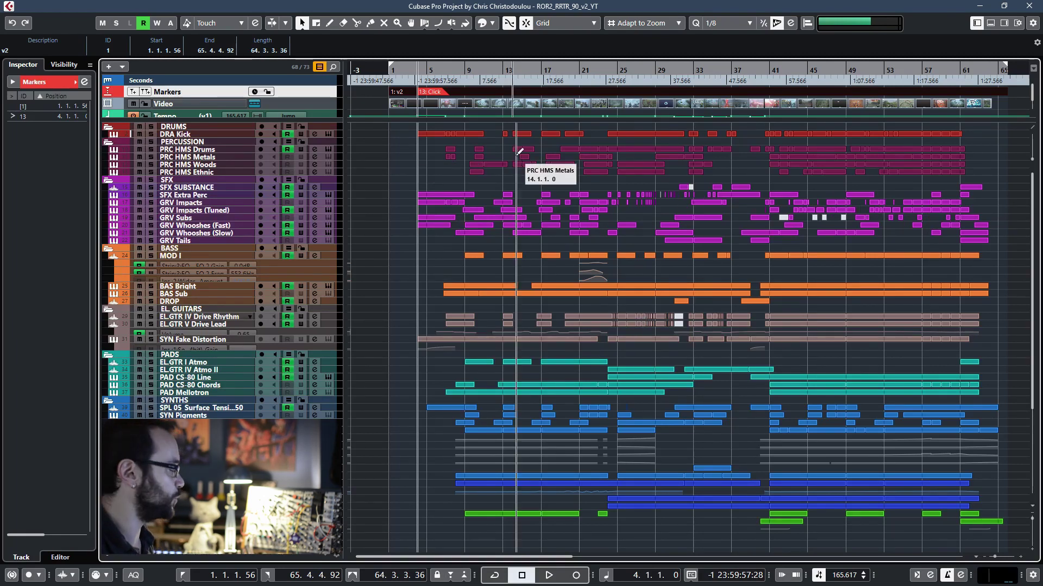
pyautogui.hotkey('ctrl', 'shift', 'e')
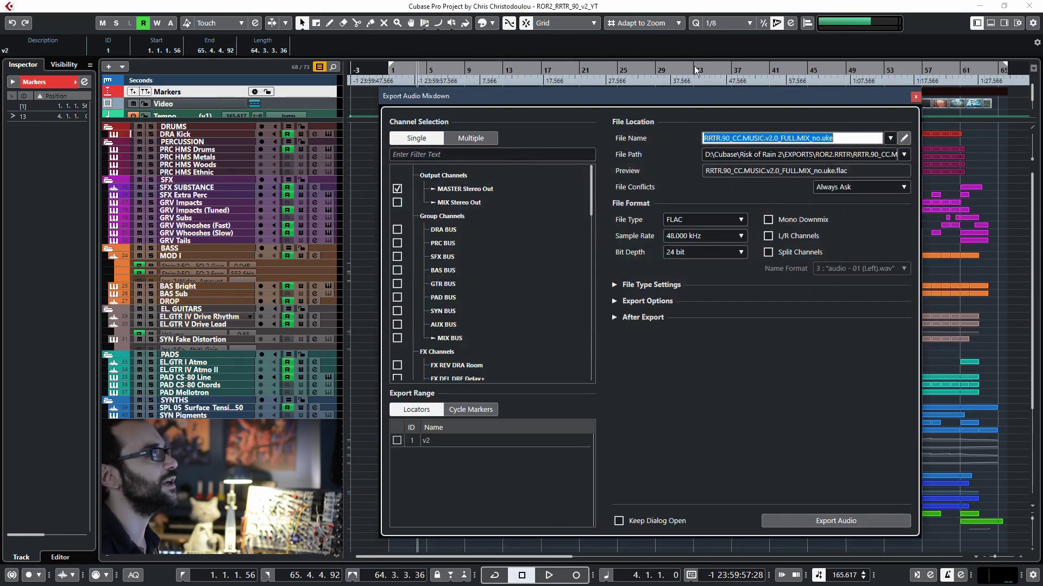
pyautogui.click(914, 97)
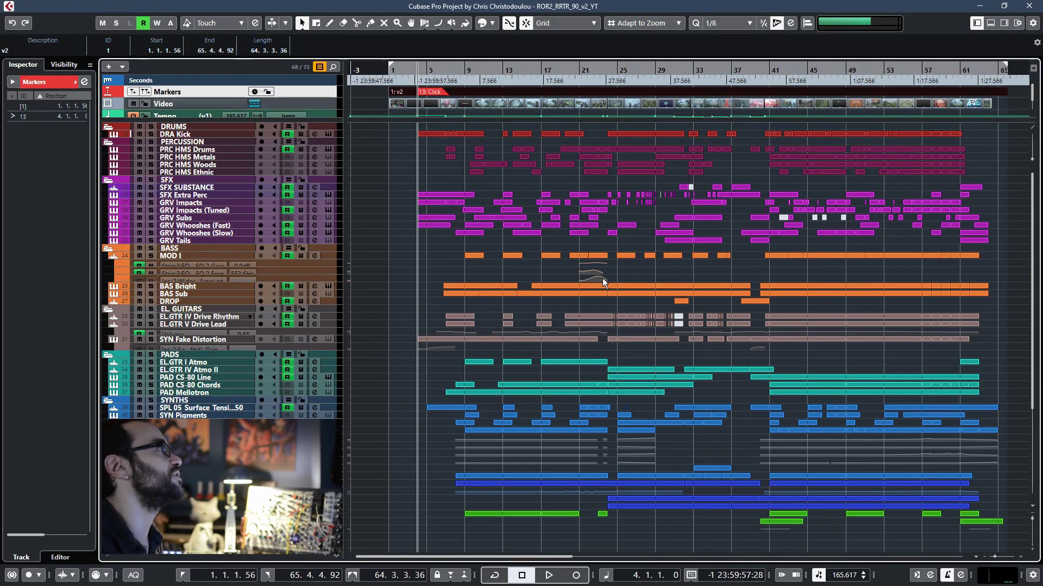
# - Inspect the Video track and the Tempo track's list of changes, and place the playhead at bar 32
pyautogui.click(311, 103)
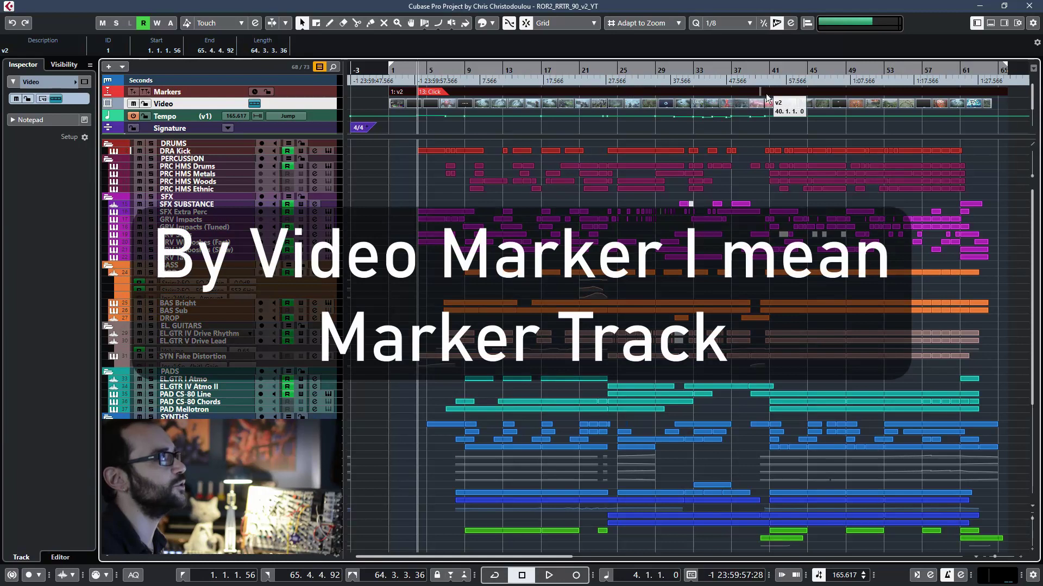
pyautogui.click(333, 117)
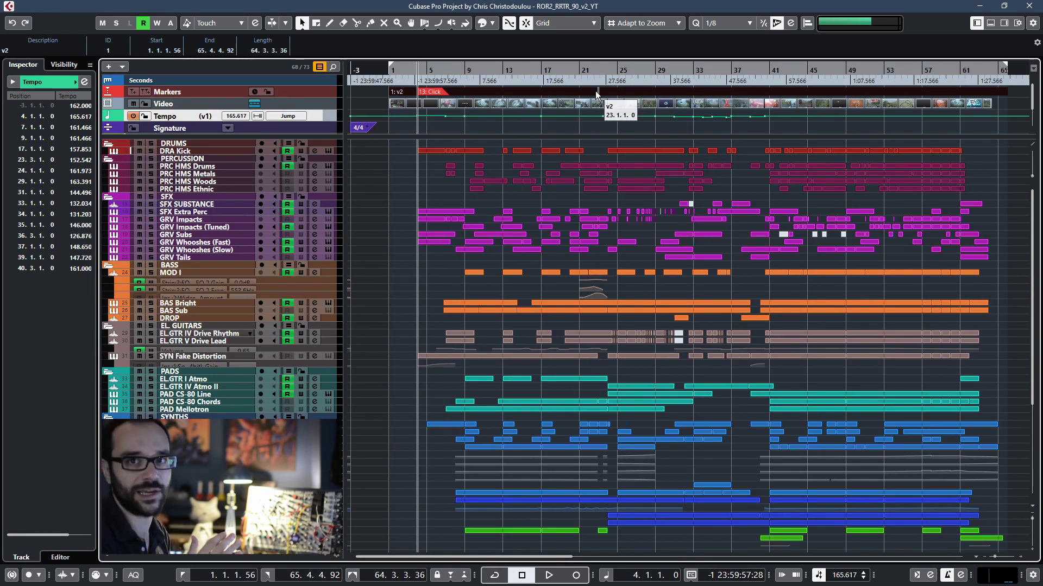
pyautogui.click(680, 70)
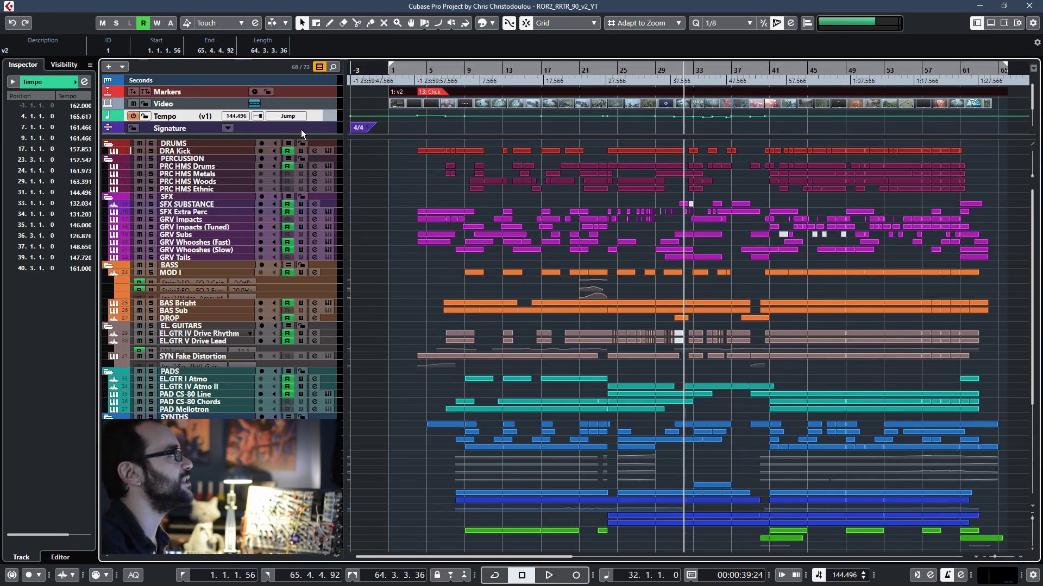
# - Extend the upper track area to reveal the 190712_RRTR_110 audio track, and select that track and the video clip
pyautogui.moveTo(305, 138); pyautogui.dragTo(312, 154)
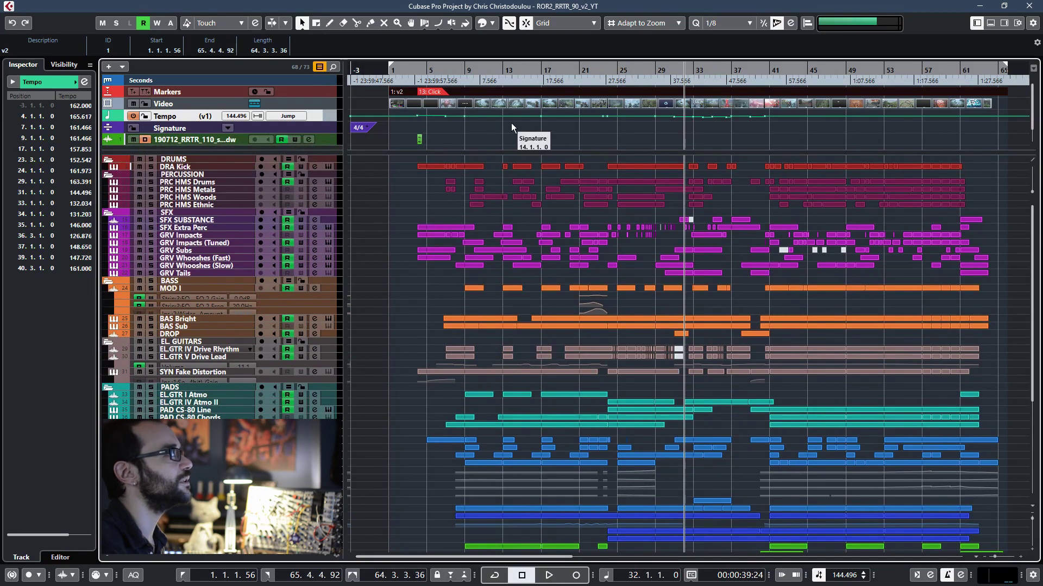
pyautogui.click(201, 140)
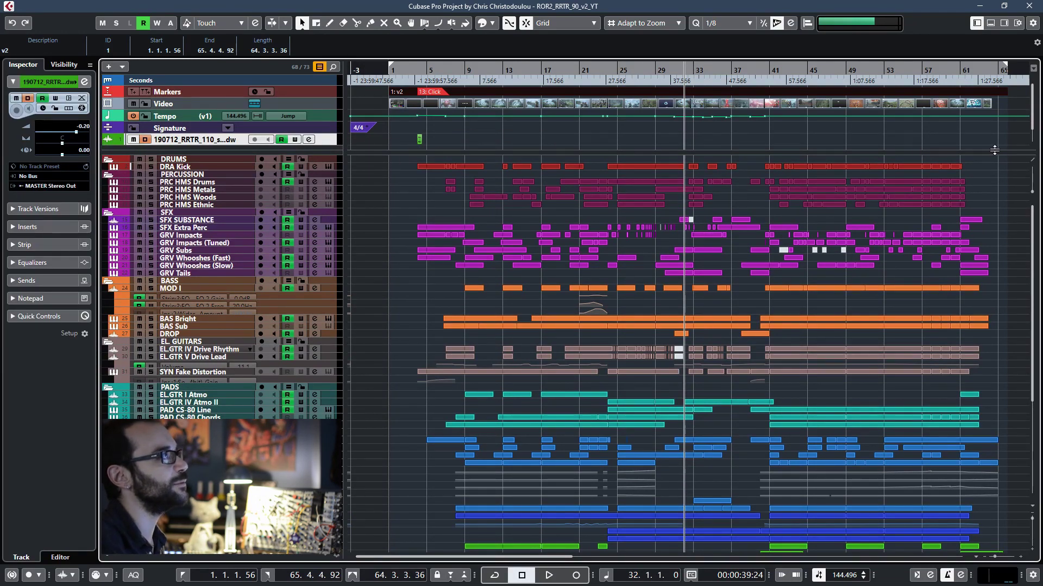
pyautogui.click(865, 106)
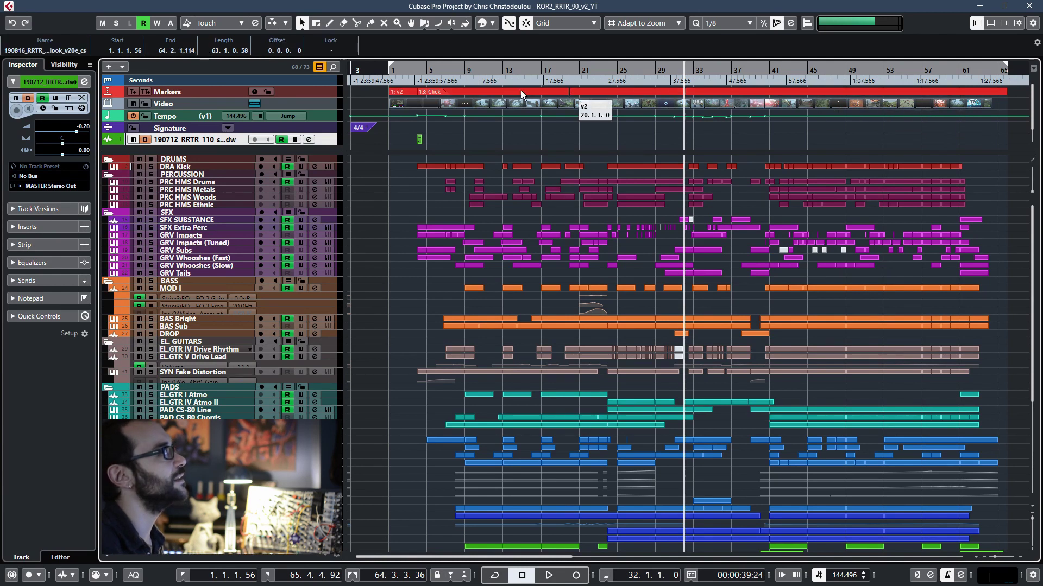
# - Play the project from bar 4 and shrink the upper track area so it ends at the Tempo track
pyautogui.click(417, 70)
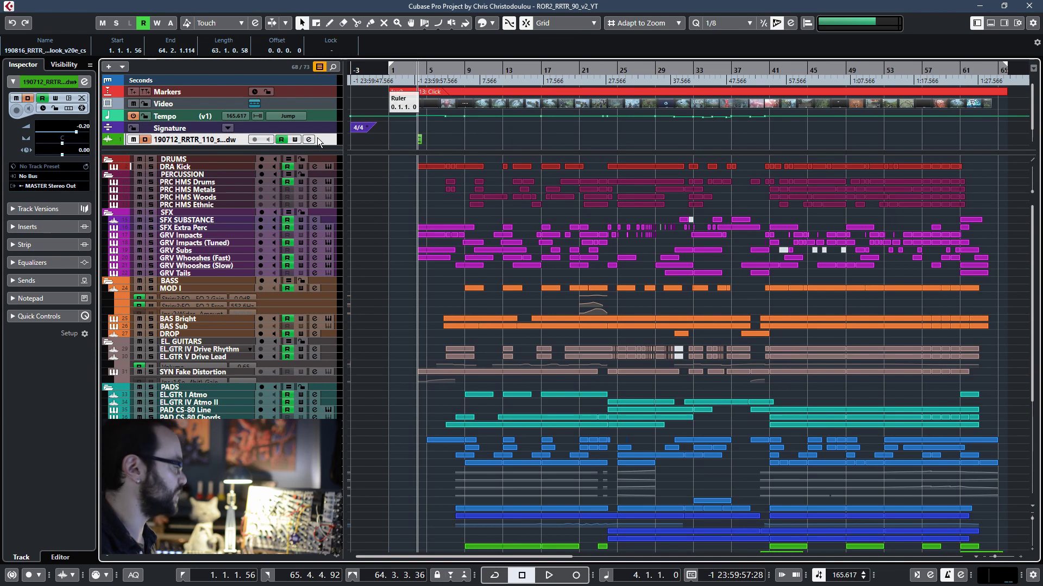
pyautogui.press('space')
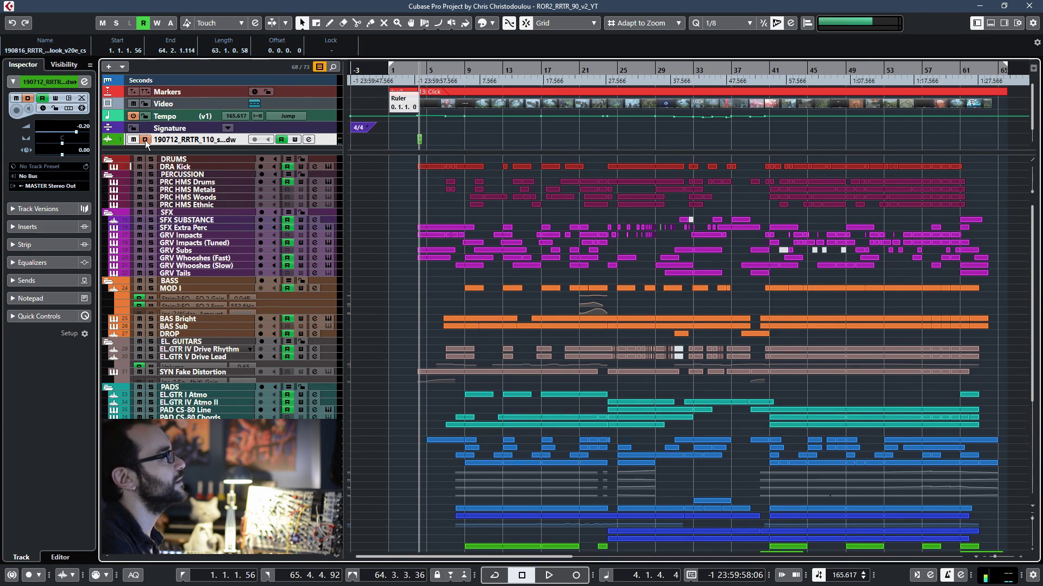
pyautogui.moveTo(188, 149); pyautogui.dragTo(202, 122)
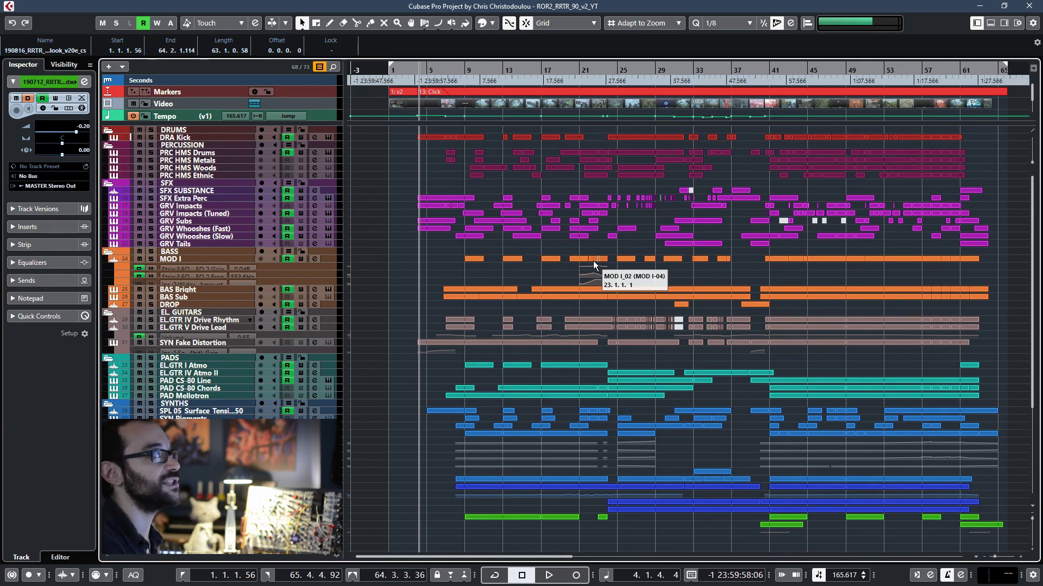
# - Solo the DRUMS folder, audition its tracks, and turn the solo off again
pyautogui.click(152, 131)
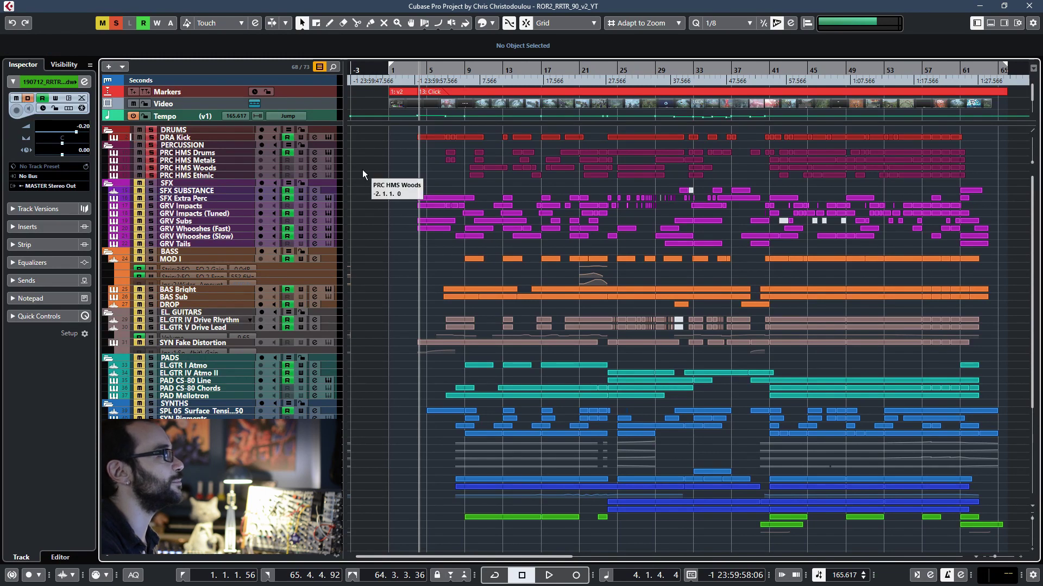
pyautogui.click(519, 69)
pyautogui.press('space')
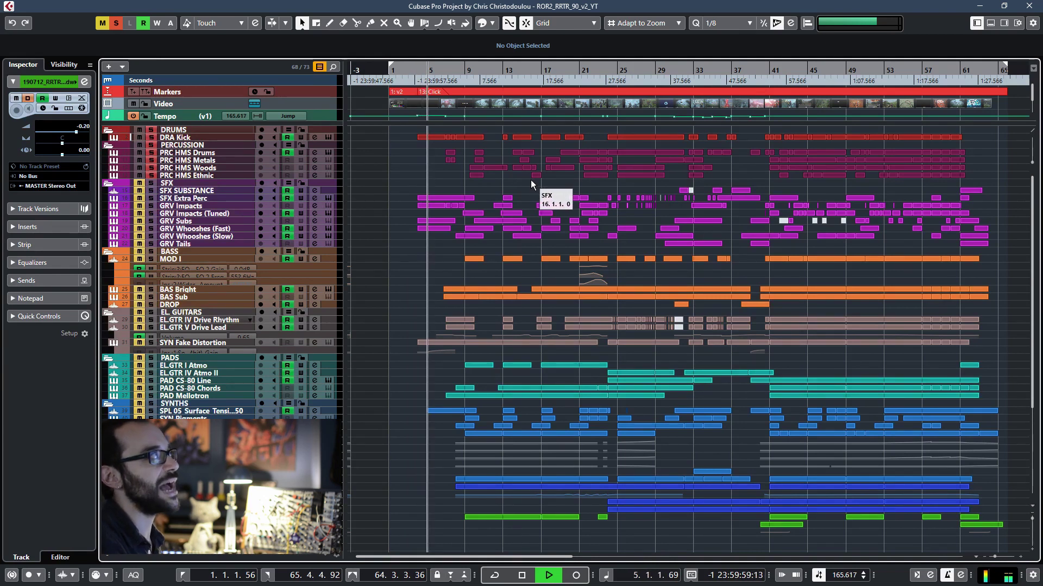
pyautogui.press('space')
pyautogui.click(152, 130)
# - Play the full arrangement with the video from the left locator, following the playhead along the timeline
pyautogui.press('KP_1')
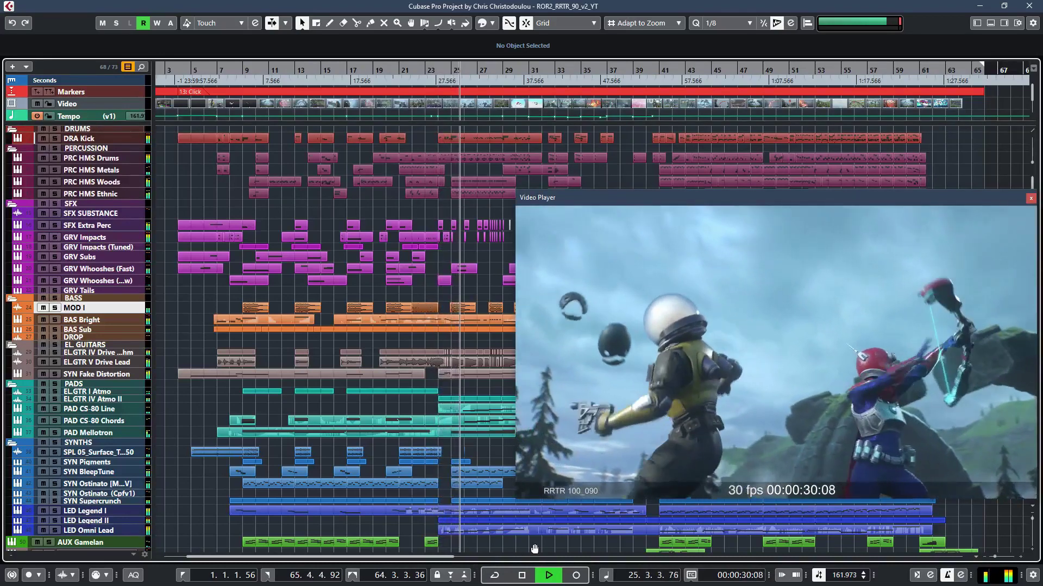
pyautogui.hscroll(5, 504, 539)
pyautogui.hscroll(6, 428, 538)
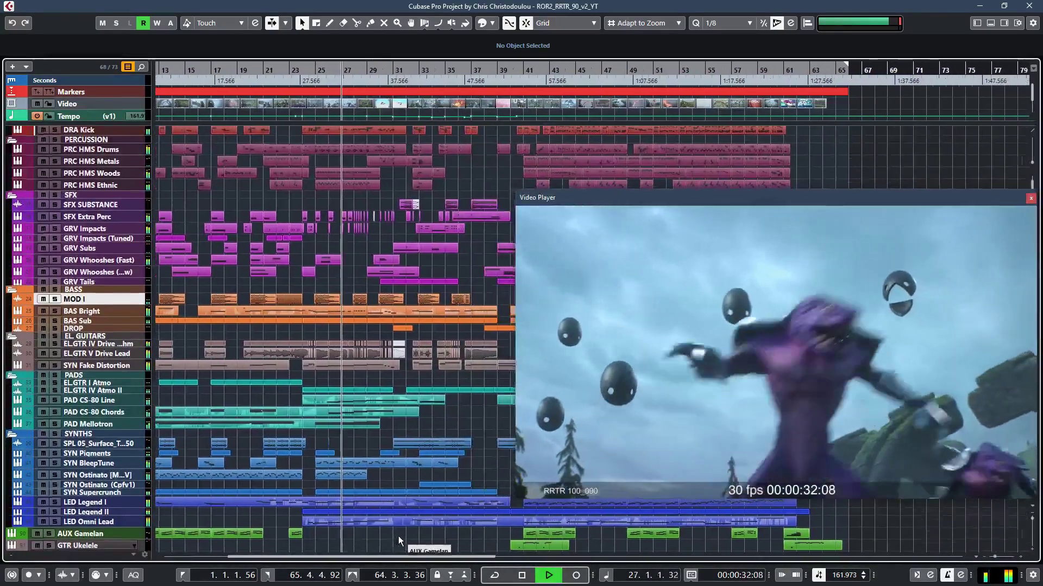
pyautogui.hscroll(2, 290, 533)
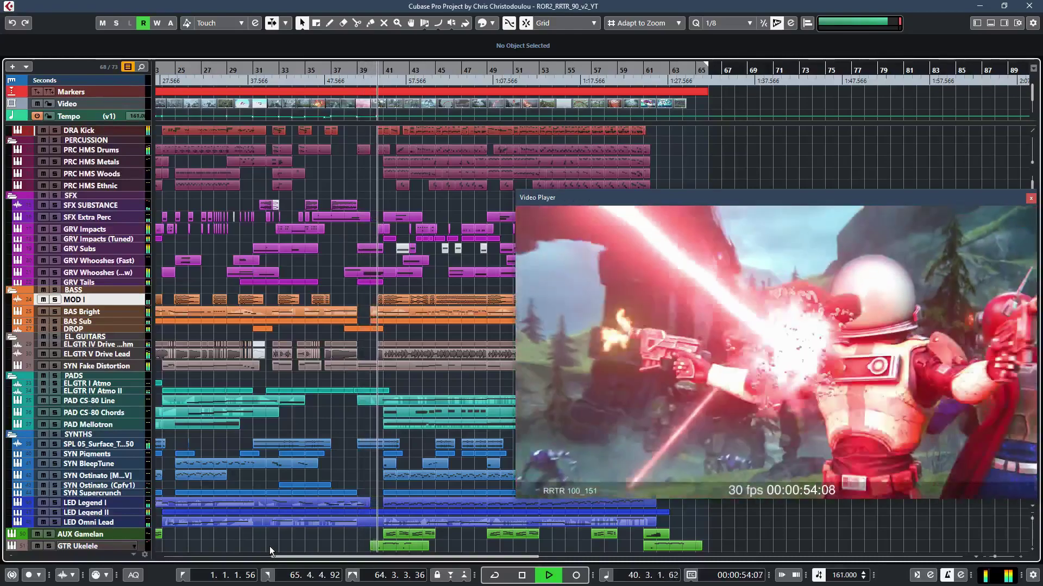
pyautogui.moveTo(272, 546); pyautogui.dragTo(181, 544)
pyautogui.hscroll(3, 180, 544)
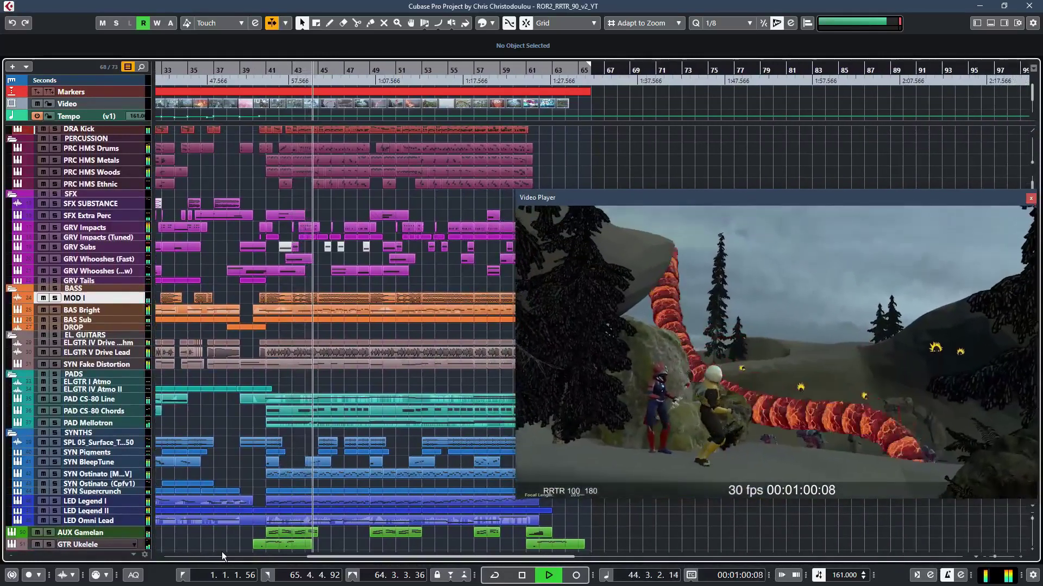
pyautogui.moveTo(211, 540); pyautogui.dragTo(162, 540)
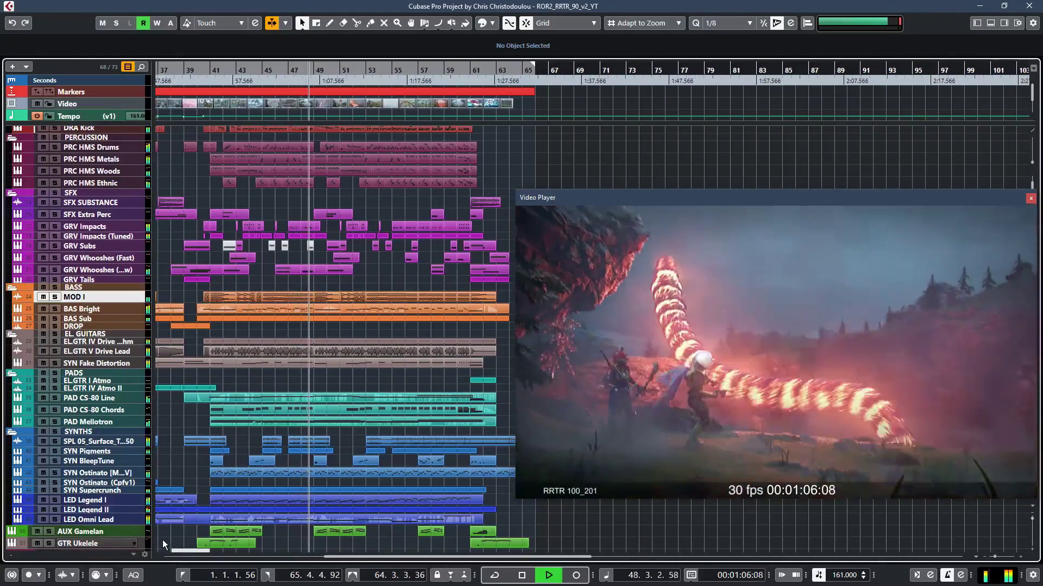
pyautogui.moveTo(284, 541); pyautogui.dragTo(260, 538)
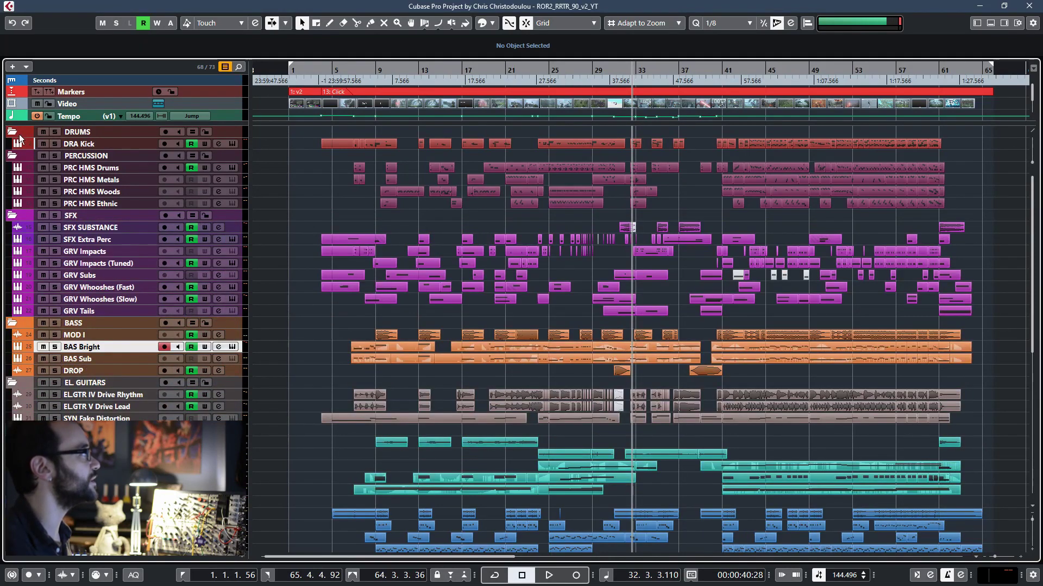
# - Open the MixConsole and inspect the Gullfoss insert on the MASTER Stereo Out channel
pyautogui.press('F3')
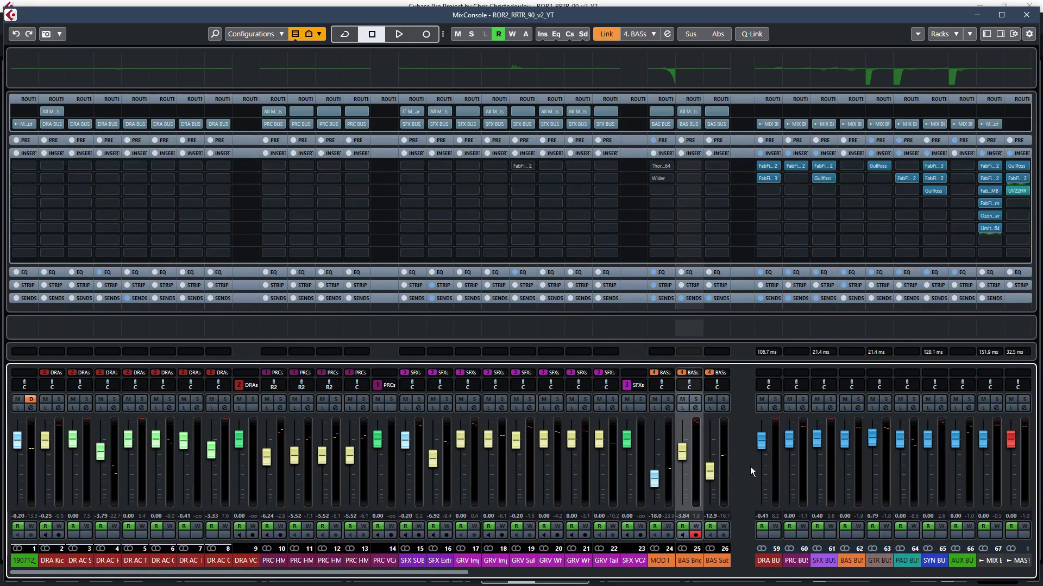
pyautogui.hscroll(10, 495, 580)
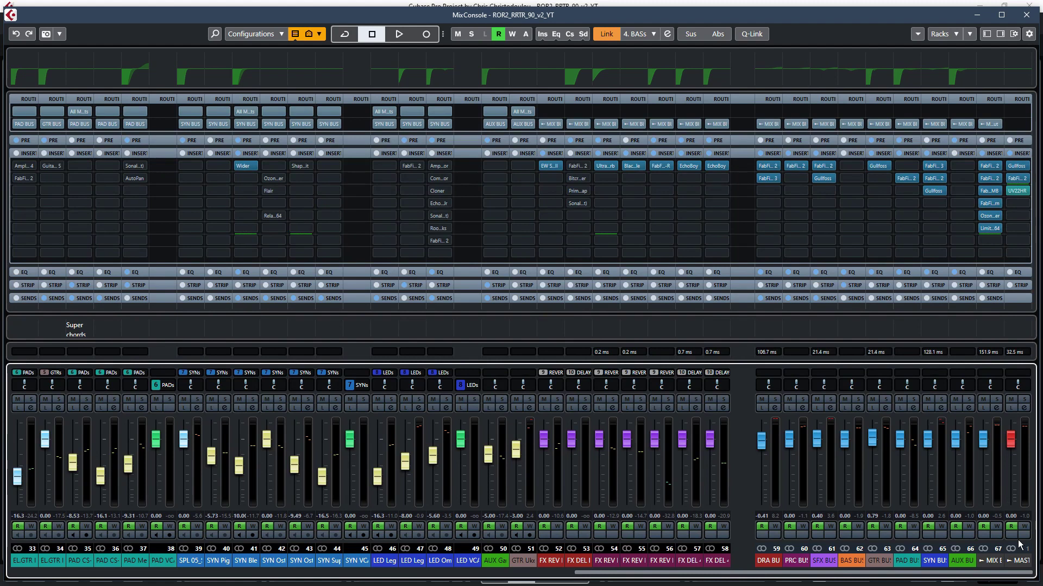
pyautogui.doubleClick(1016, 168)
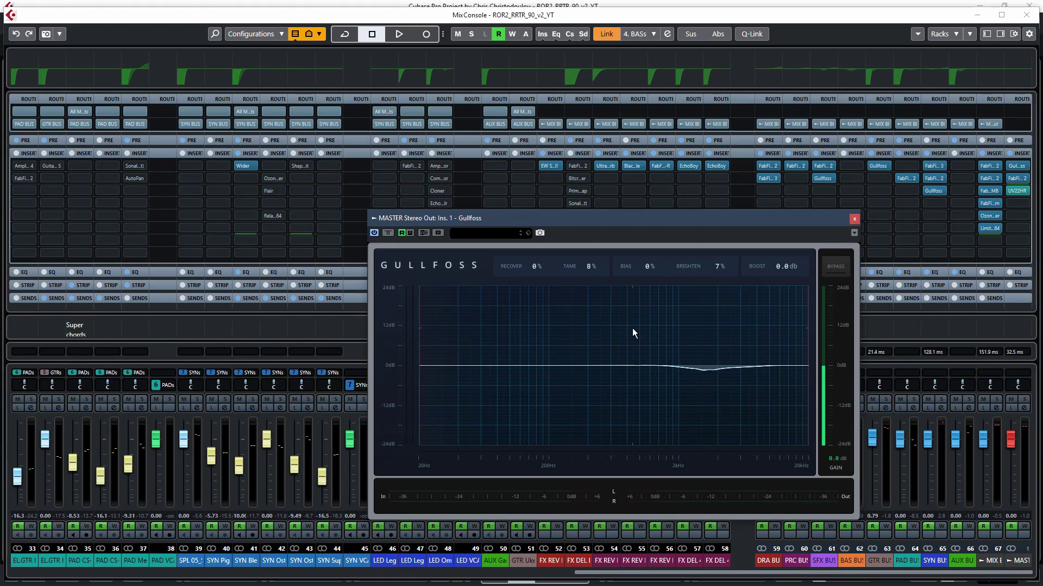
pyautogui.click(853, 220)
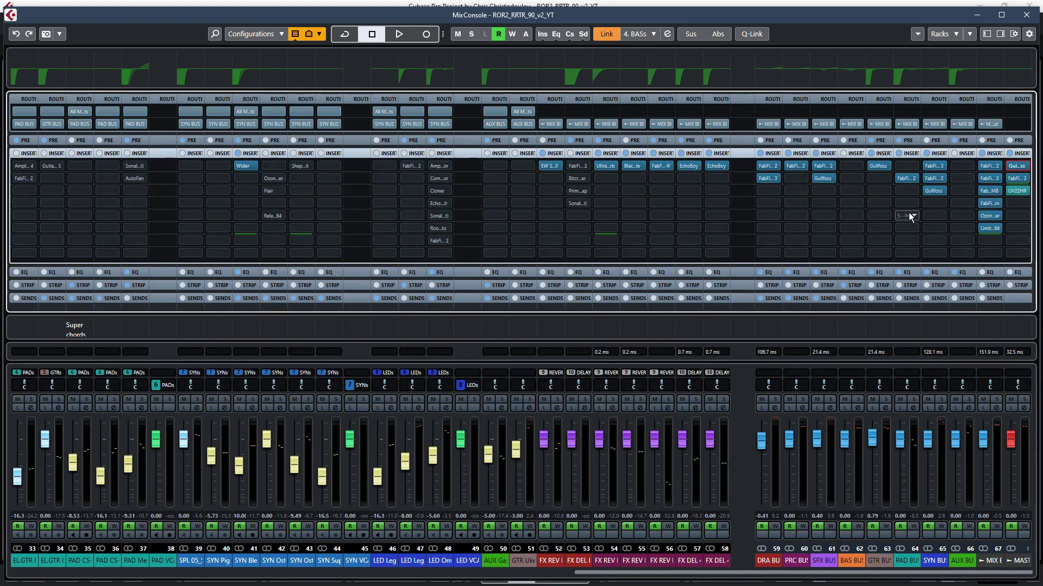
# - Inspect the FabFilter Pro-L 2 and third inserts on MASTER Stereo Out, and return to the first mixer channels
pyautogui.click(1017, 179)
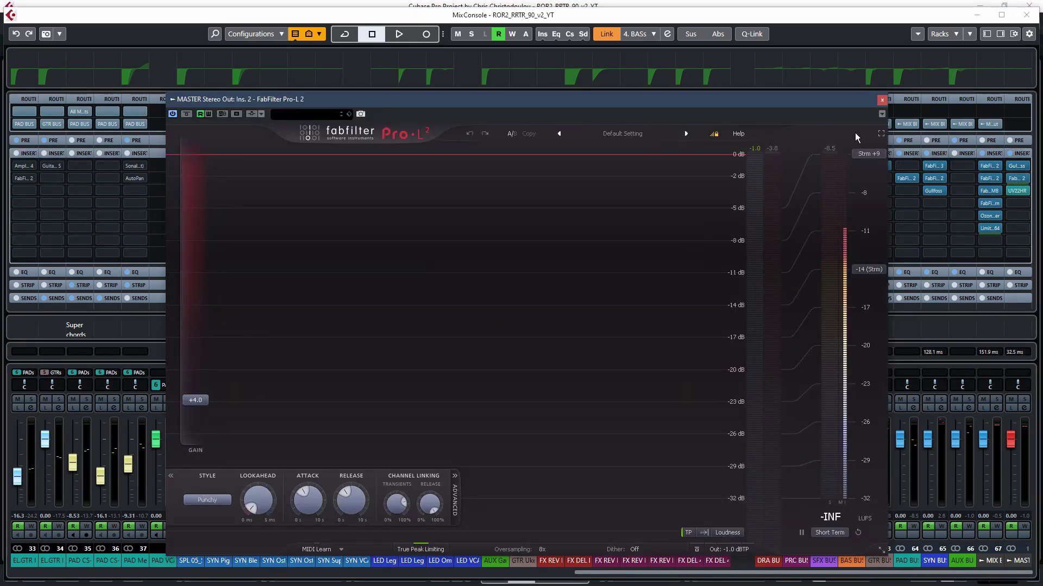
pyautogui.click(882, 100)
pyautogui.click(1023, 193)
pyautogui.hscroll(-10, 634, 260)
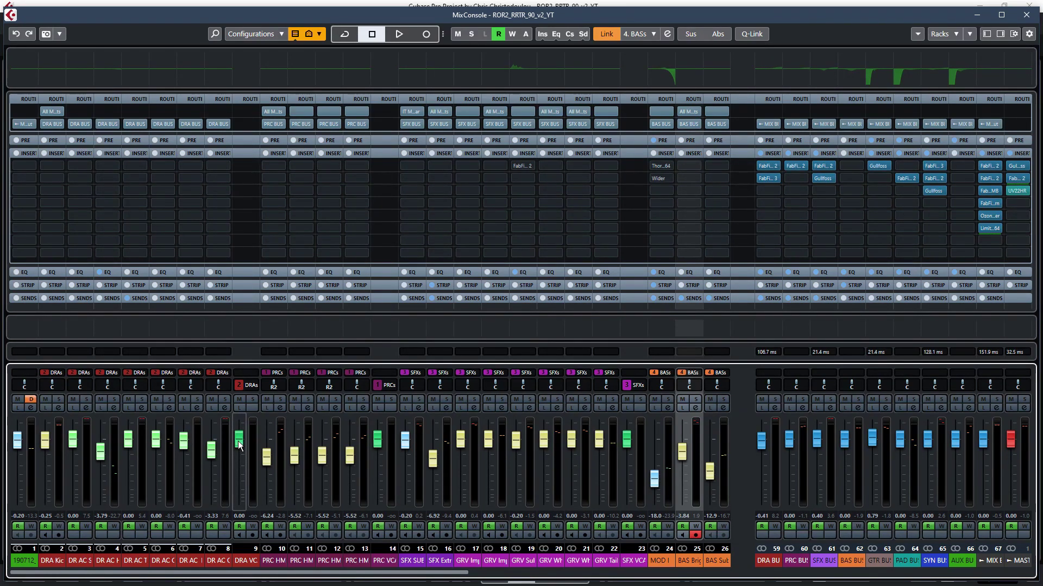
# - Lower the drums VCA fader to -1.77 to move its linked channels, and undo the change
pyautogui.moveTo(240, 444)
pyautogui.mouseDown()
pyautogui.moveTo(241, 467)
pyautogui.moveTo(252, 447)
pyautogui.moveTo(249, 475)
pyautogui.moveTo(246, 447)
pyautogui.mouseUp()
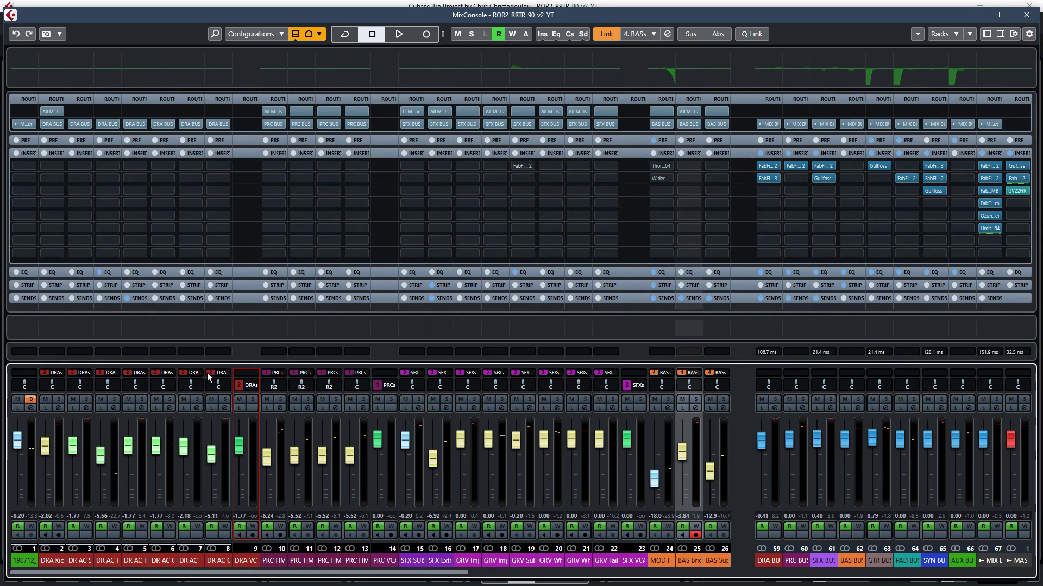
pyautogui.hotkey('ctrl', 'z')
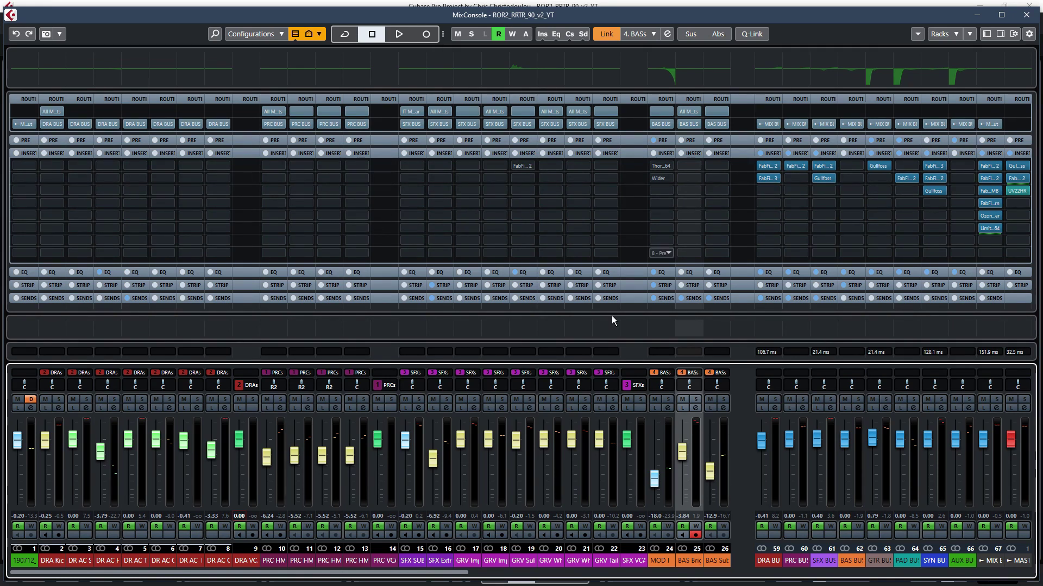
# - Close the MixConsole and show the Video Player over the project window
pyautogui.press('F3')
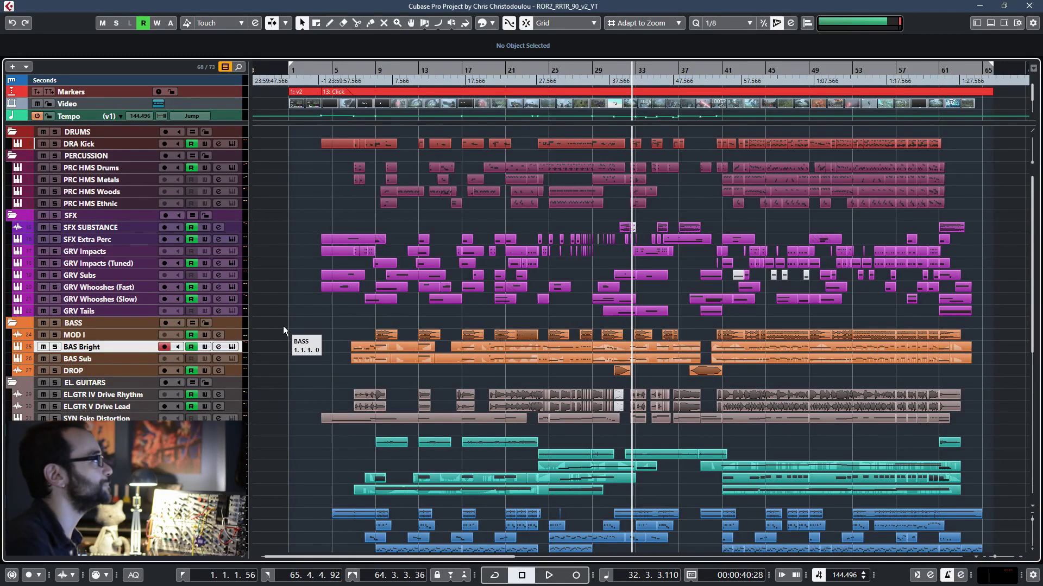
pyautogui.press('F8')
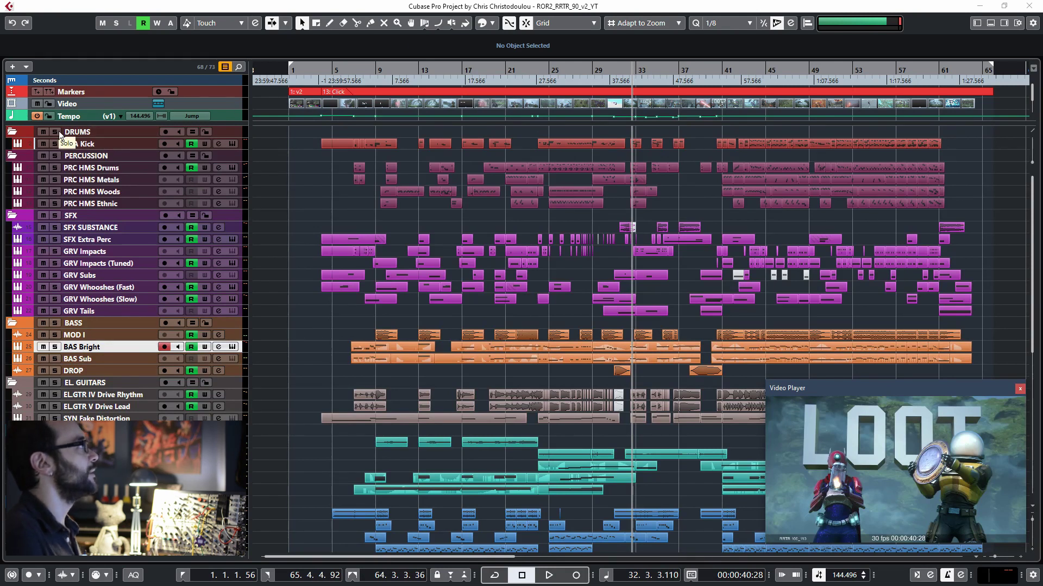
# - Inspect the BFD3 instrument on the DRA Kick track and its separate drum outputs, then close the plug-in
pyautogui.click(232, 144)
pyautogui.moveTo(728, 118); pyautogui.dragTo(573, 100)
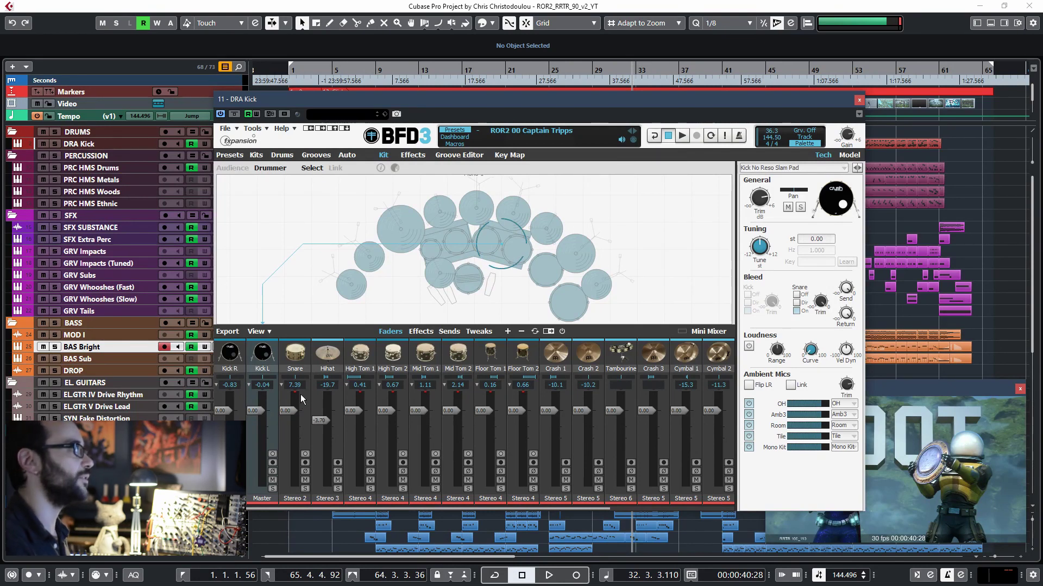
pyautogui.click(18, 143)
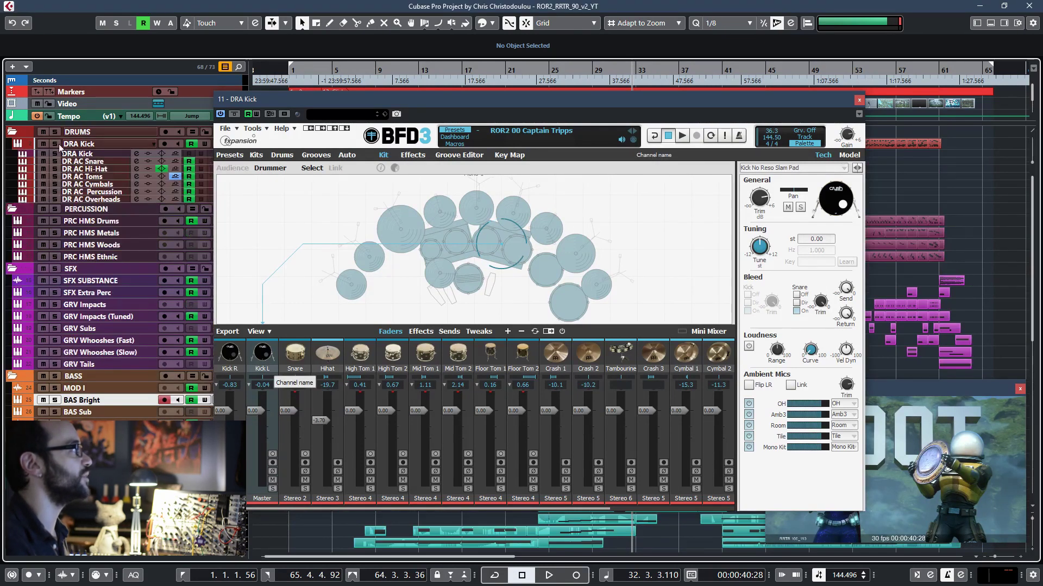
pyautogui.click(20, 144)
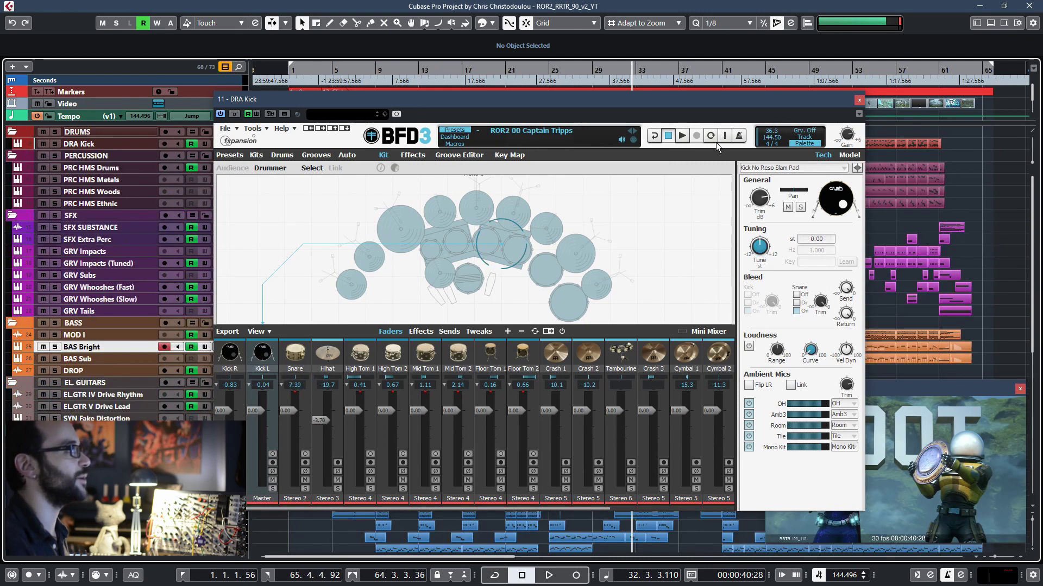
pyautogui.click(859, 102)
# - Solo the DRUMS folder and audition it from bar 43
pyautogui.click(744, 80)
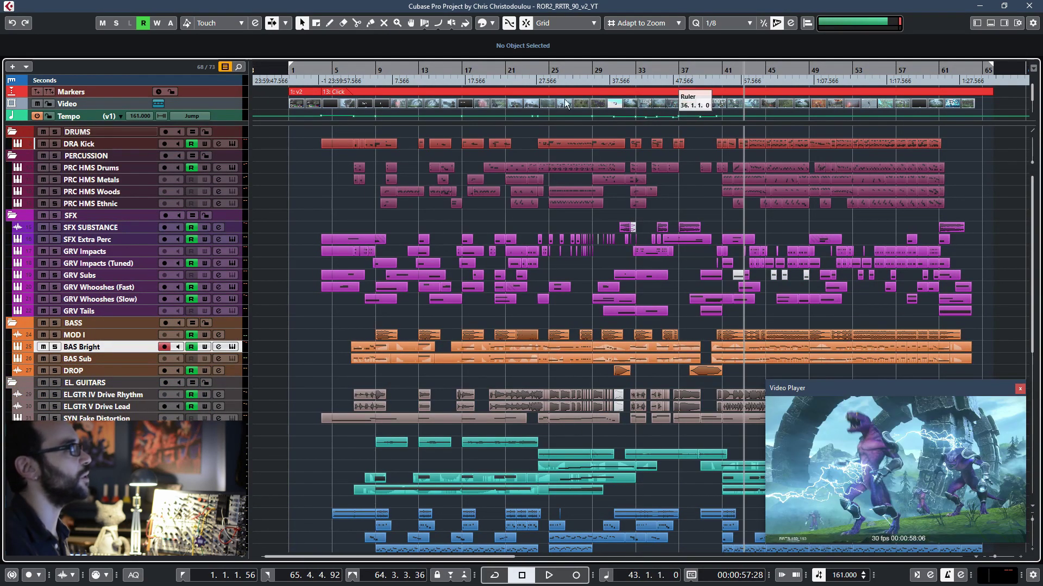
pyautogui.click(108, 132)
pyautogui.press('s')
pyautogui.press('space')
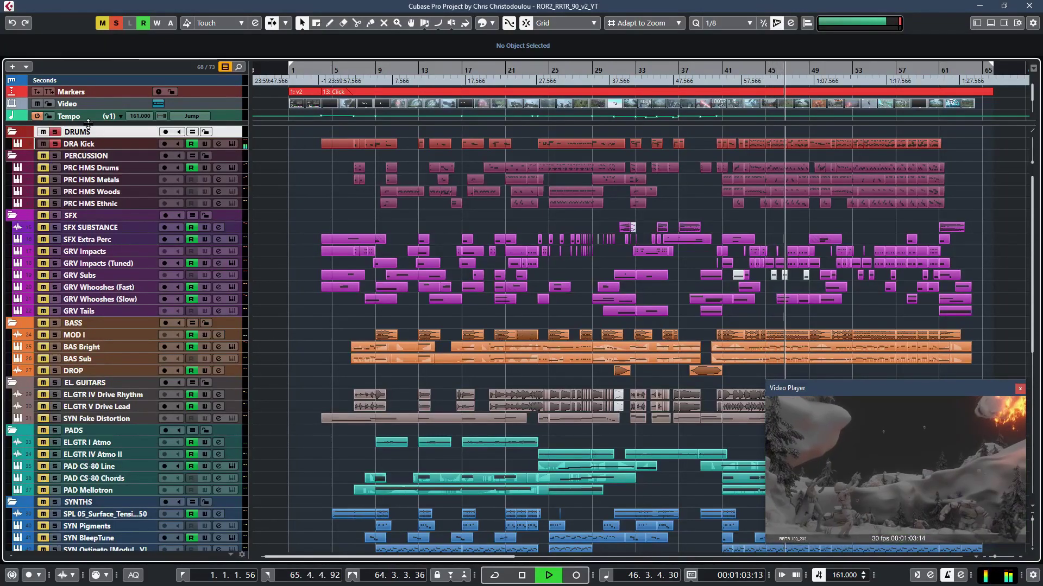
pyautogui.press('space')
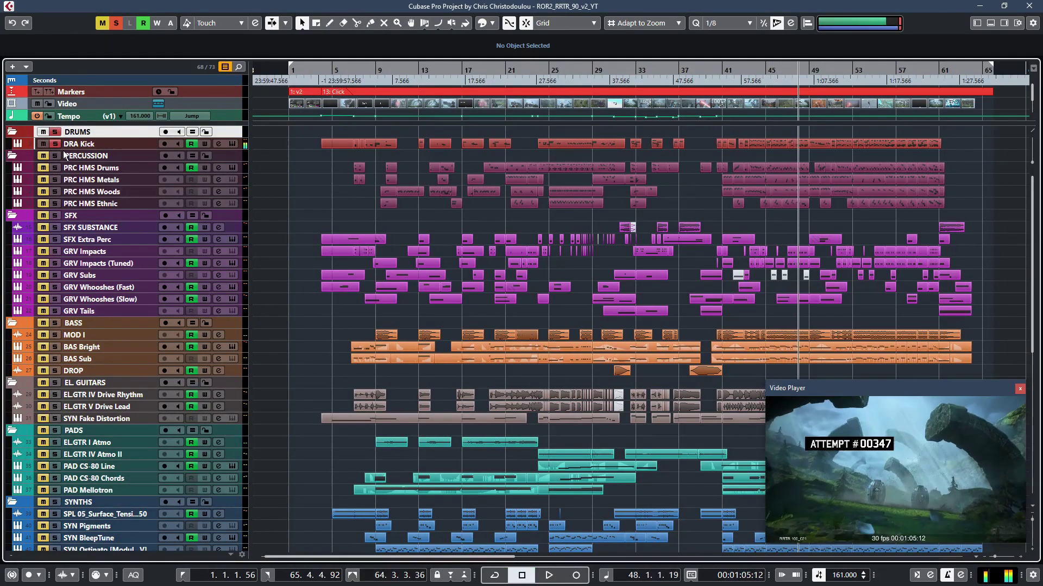
# - Solo the PERCUSSION folder only and inspect the main and stage pages of Ensemble Drums on PRC HMS Drums
pyautogui.click(55, 155)
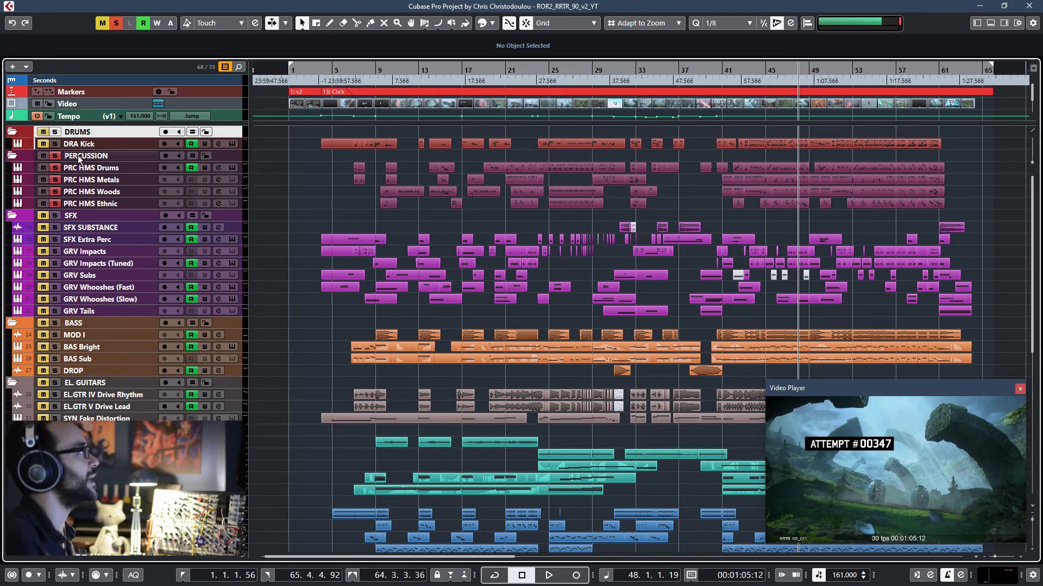
pyautogui.click(232, 167)
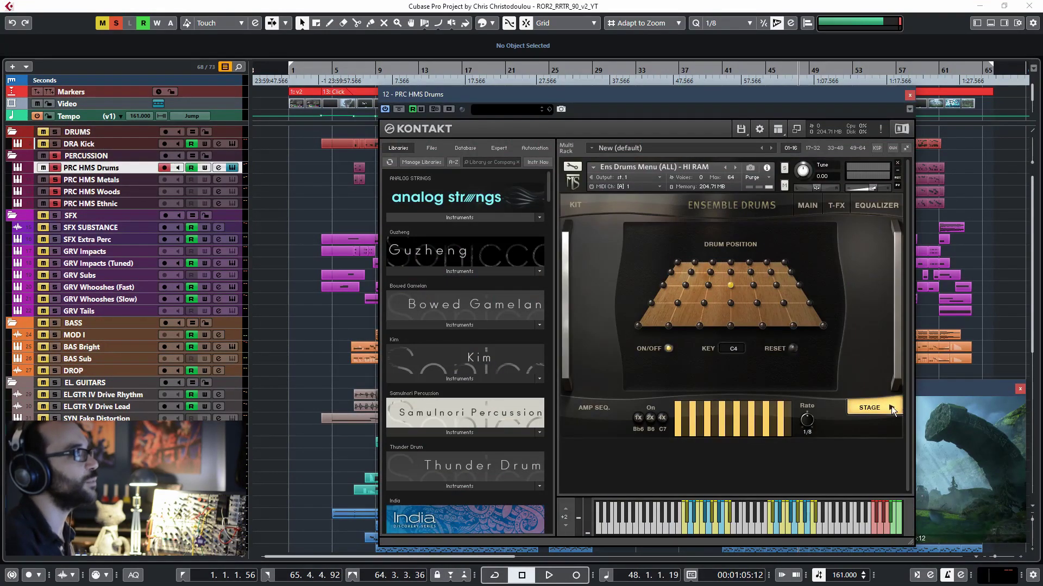
pyautogui.click(891, 406)
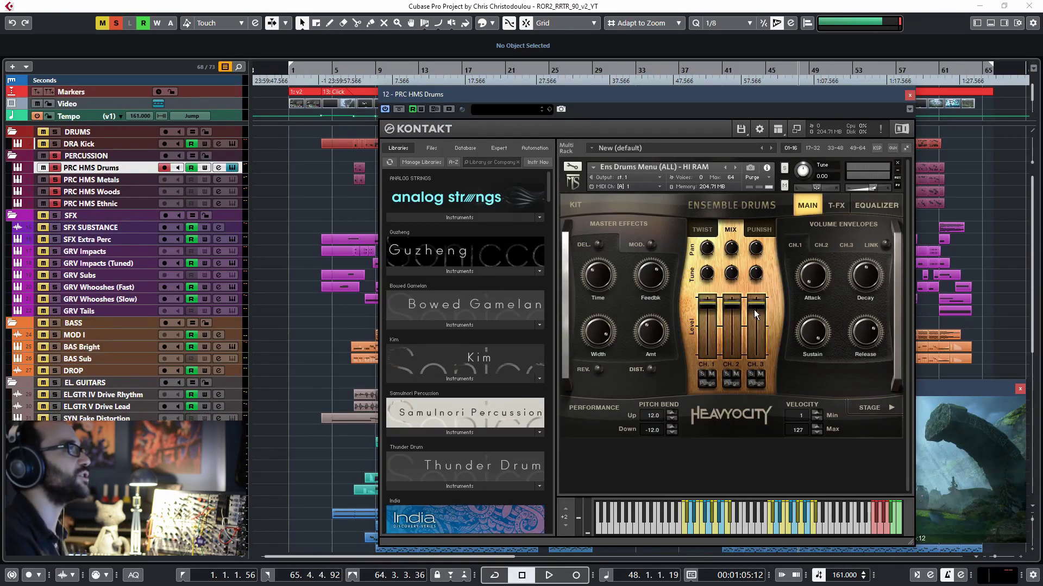
pyautogui.click(877, 407)
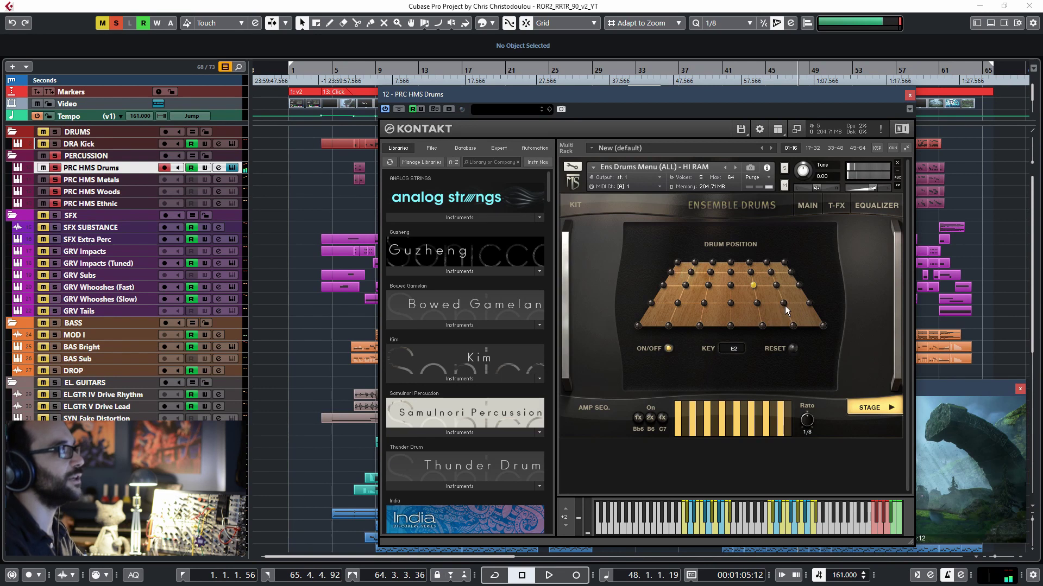
# - Try different drum positions on the Ensemble Drums stage, and close the Kontakt window
pyautogui.click(823, 326)
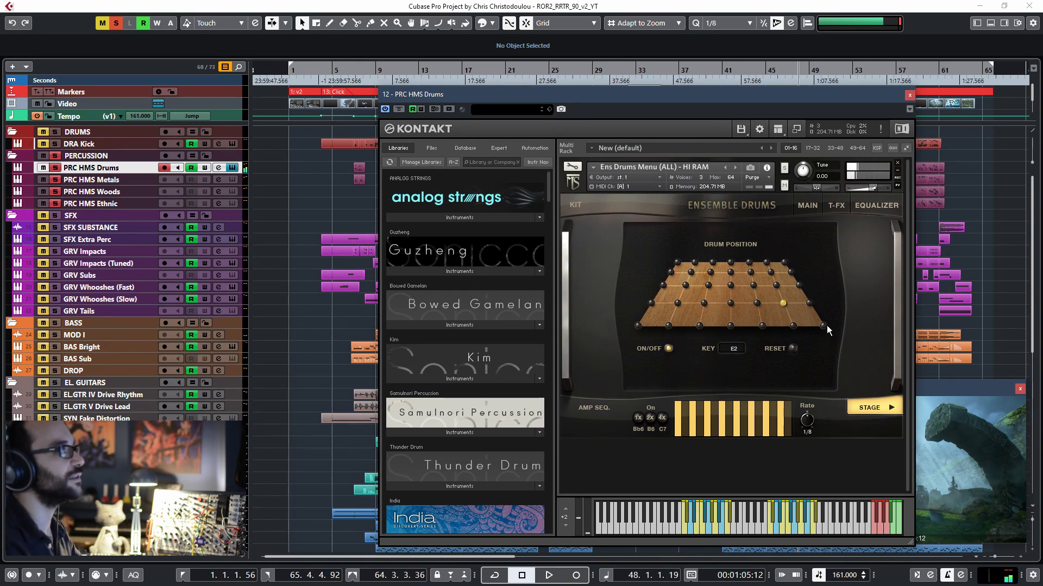
pyautogui.click(784, 263)
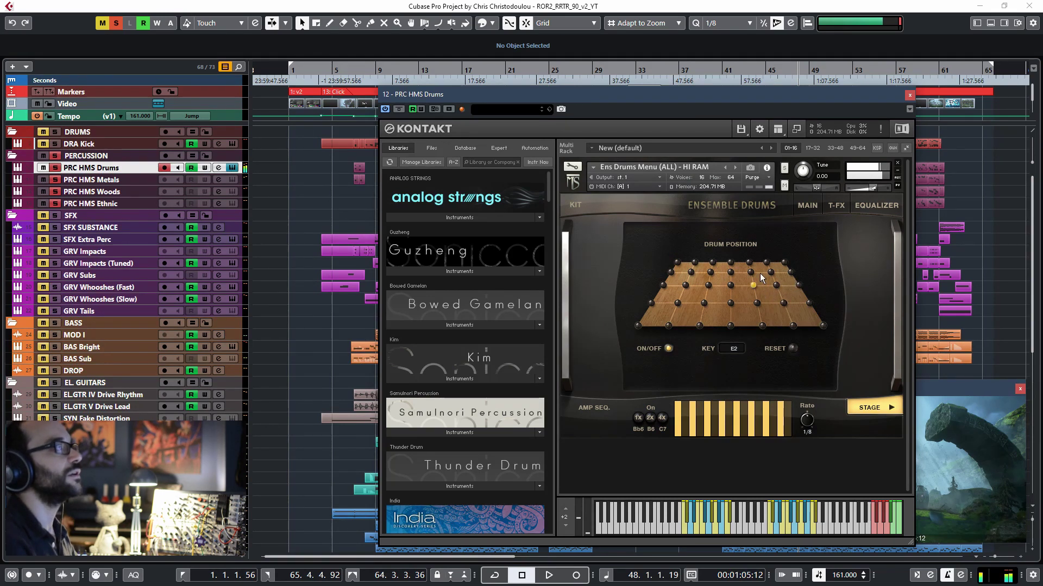
pyautogui.click(912, 99)
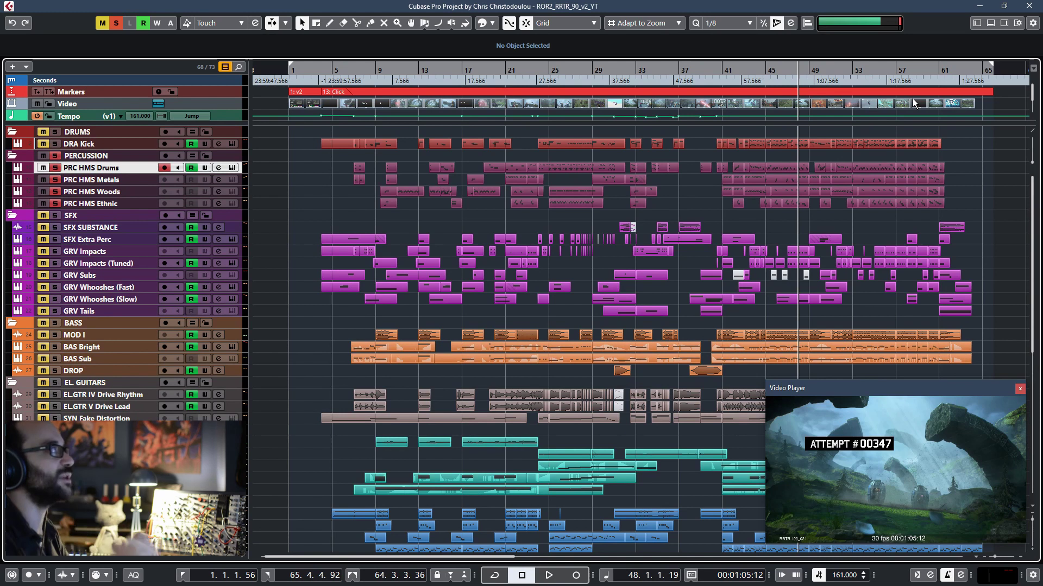
# - Play the soloed percussion from bar 43, adding the DRUMS and SFX folders to the solo during playback
pyautogui.click(744, 70)
pyautogui.press('space')
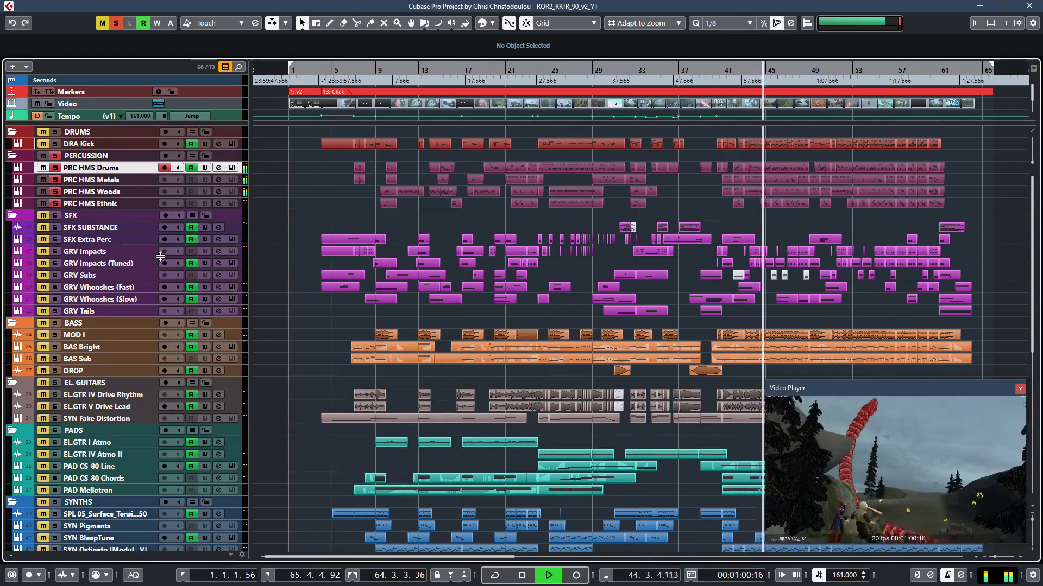
pyautogui.click(56, 132)
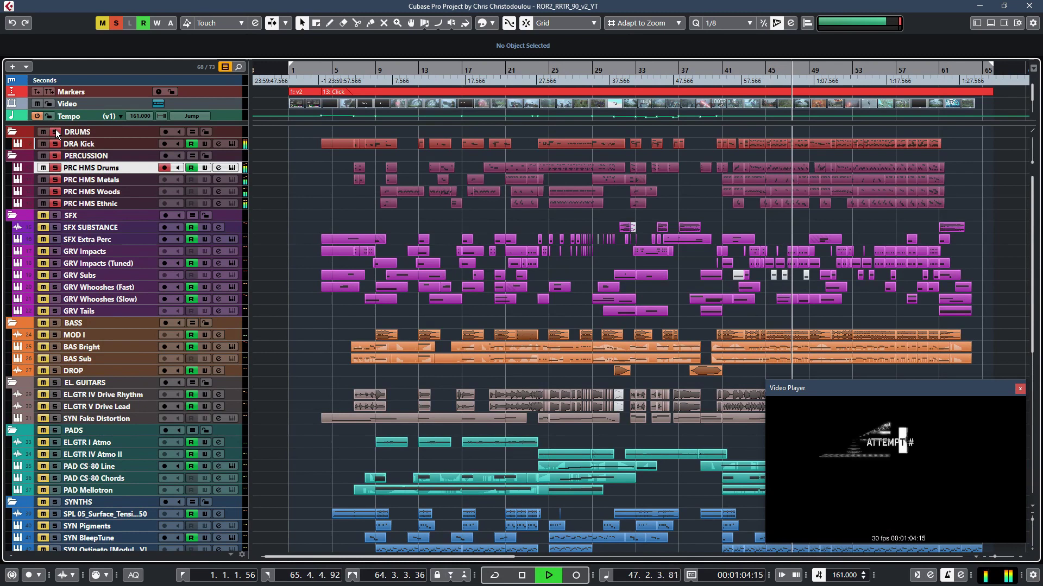
pyautogui.click(57, 215)
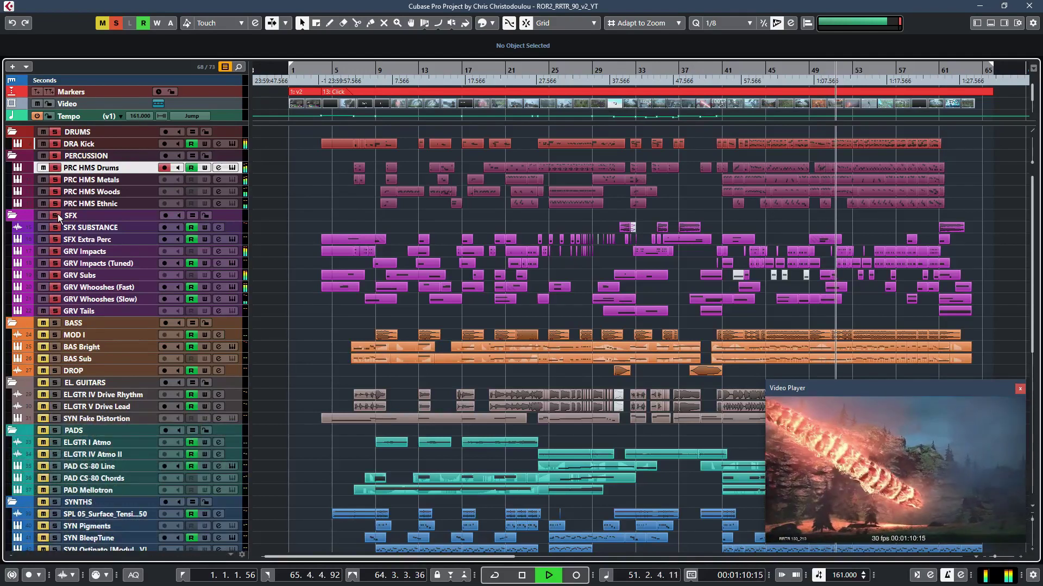
# - Leave only the SFX folder soloed and audition it from about bar 17
pyautogui.click(56, 155)
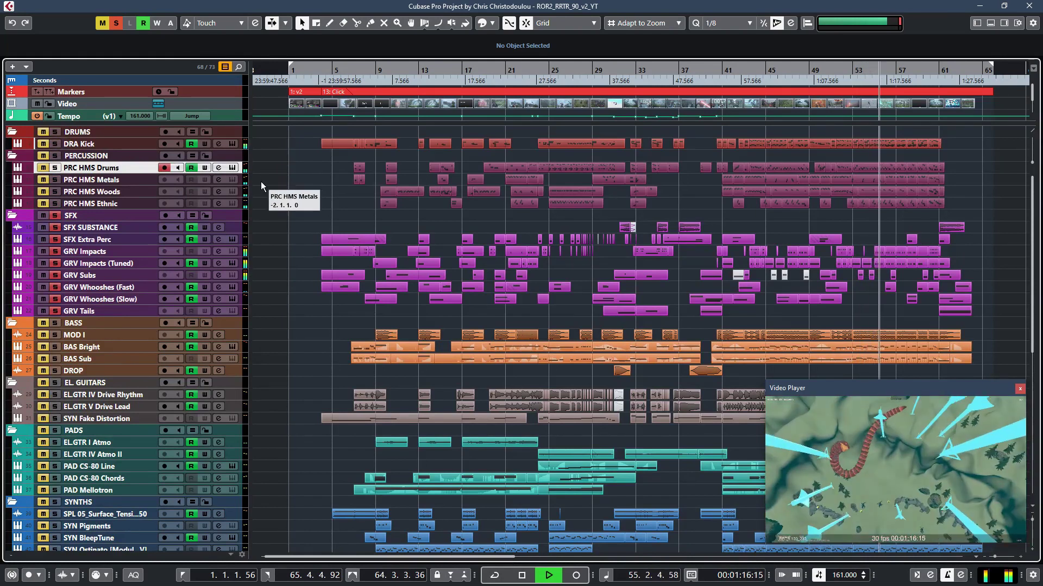
pyautogui.click(458, 70)
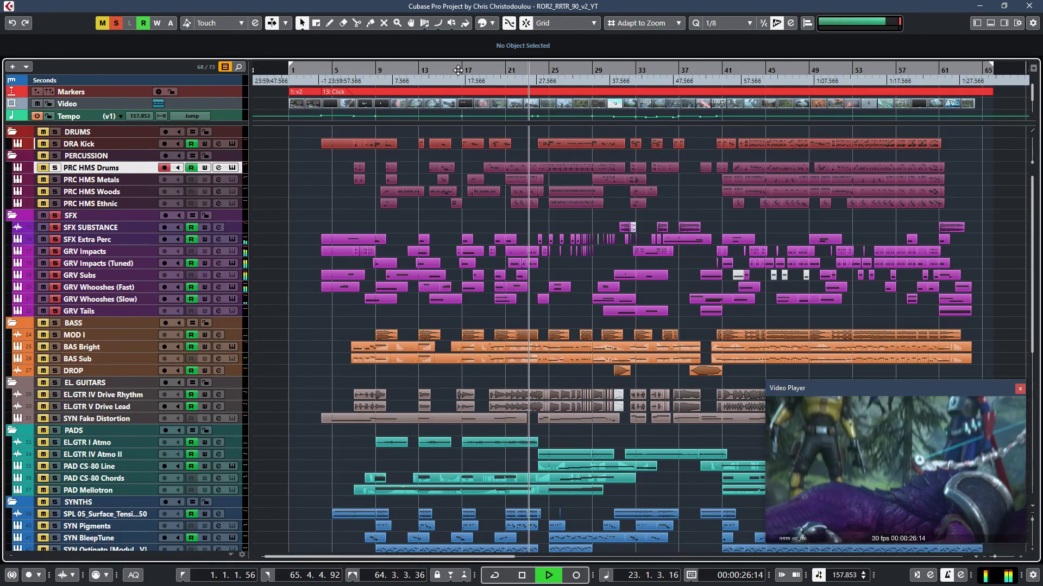
pyautogui.press('space')
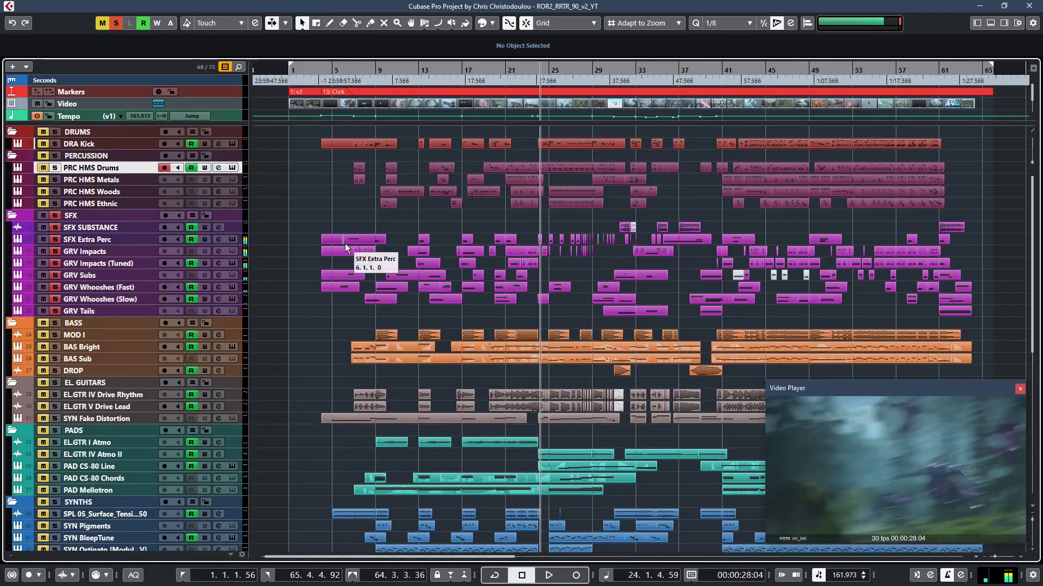
# - Open the Kontakt instrument on GRV Impacts (Tuned) to examine its Gravity Hits - Impacts Menu patch
pyautogui.click(101, 252)
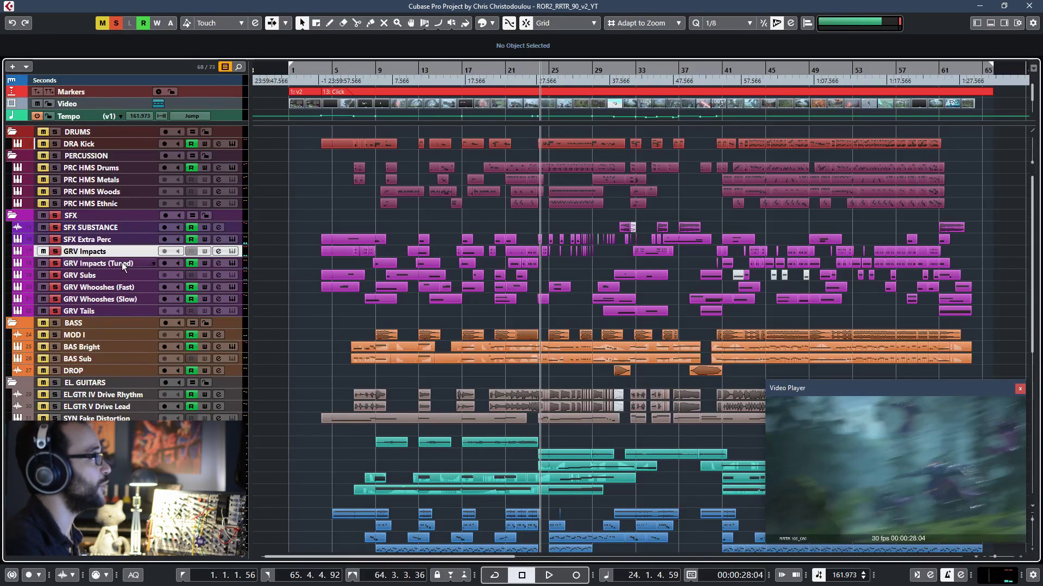
pyautogui.click(123, 264)
pyautogui.click(231, 263)
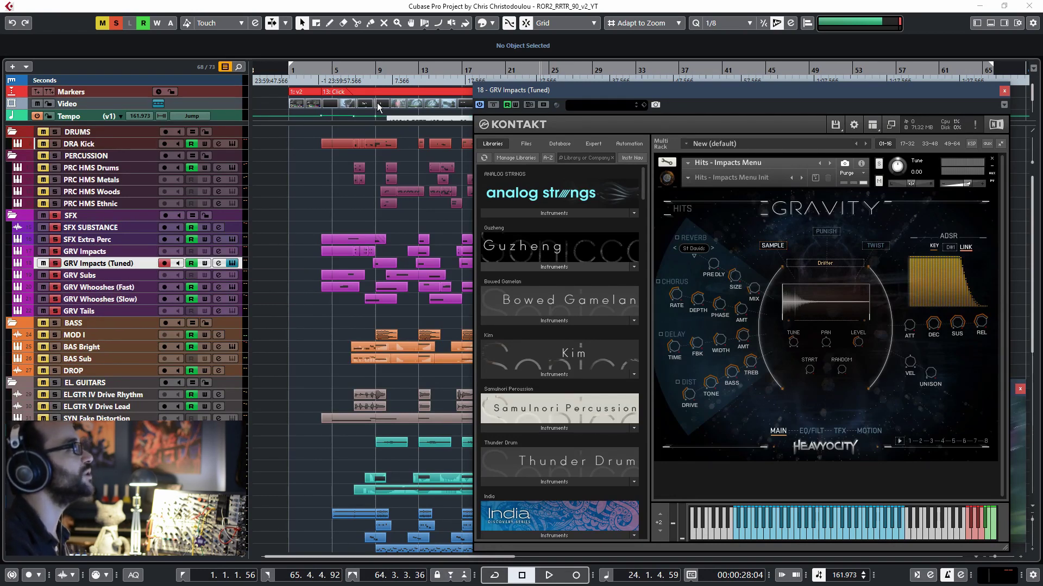
# - Solo only GRV Impacts (Tuned), audition it from bar 9, and turn the solo off again
pyautogui.click(375, 68)
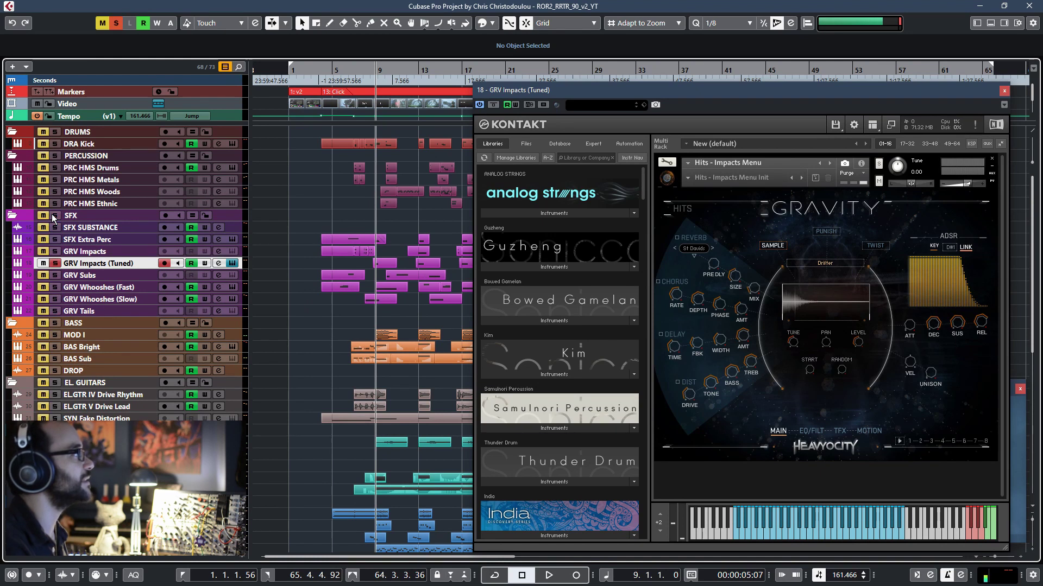
pyautogui.press('space')
pyautogui.click(407, 73)
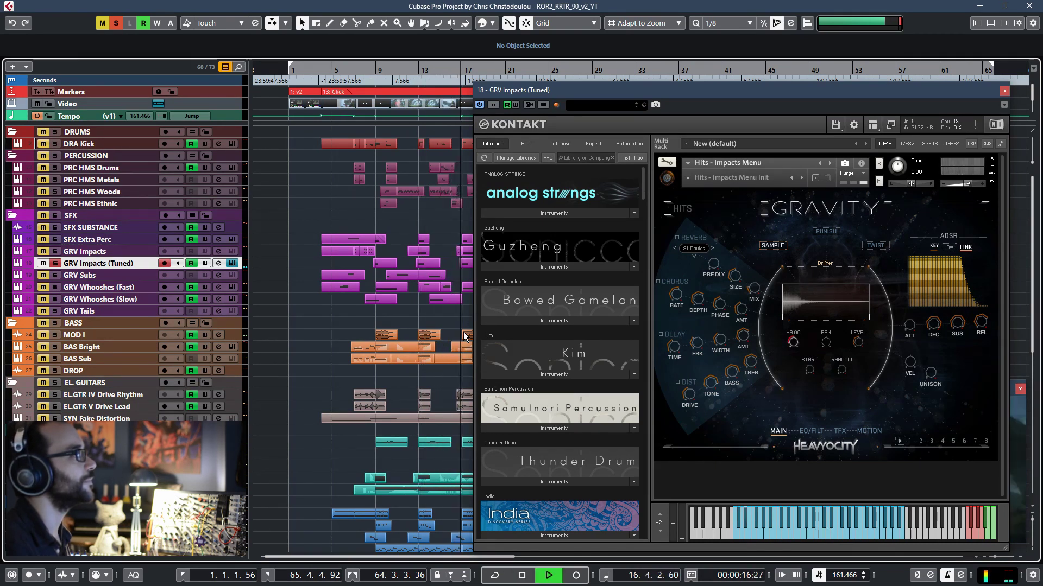
pyautogui.press('space')
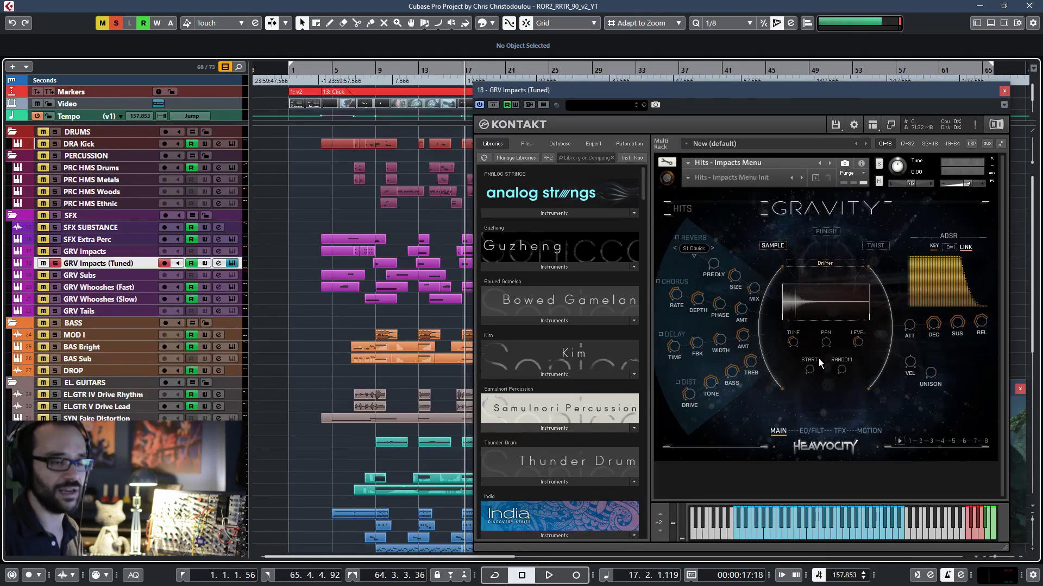
pyautogui.press('s')
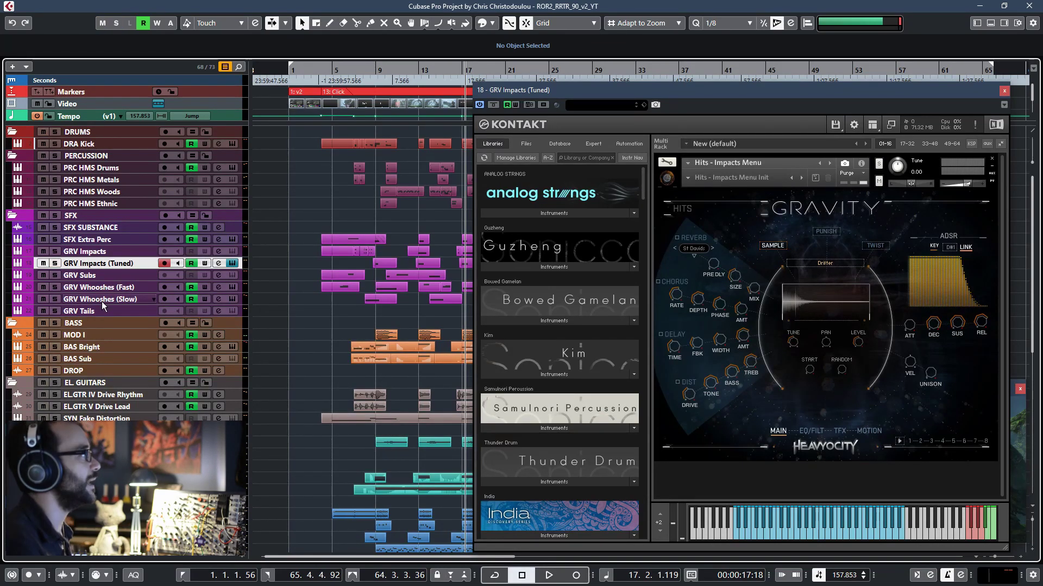
# - Close the impacts instrument and inspect the Gravity Whooshes Menu patches on GRV Whooshes (Fast) and GRV Whooshes (Slow)
pyautogui.click(102, 301)
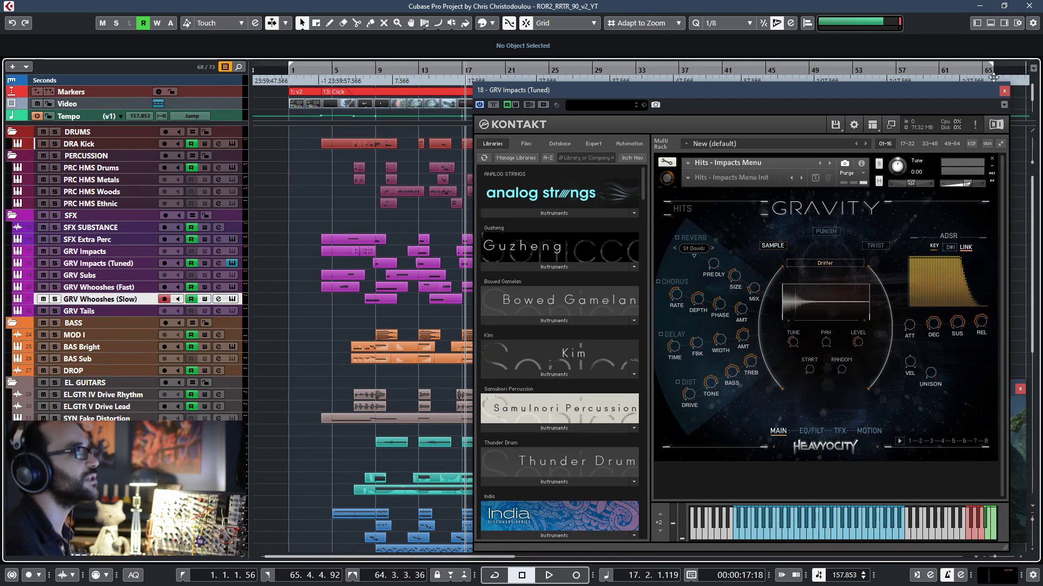
pyautogui.click(1004, 91)
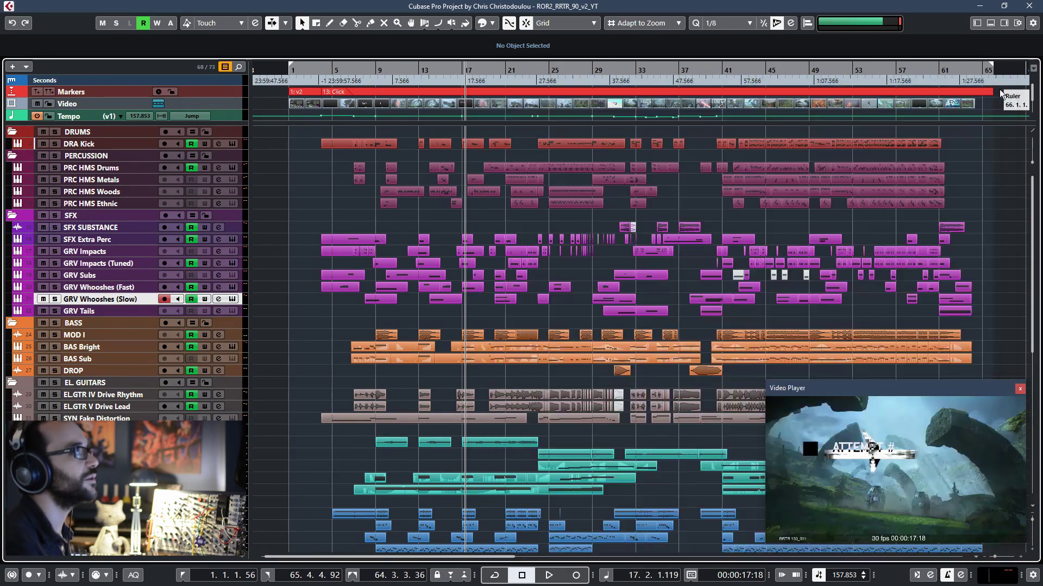
pyautogui.click(232, 287)
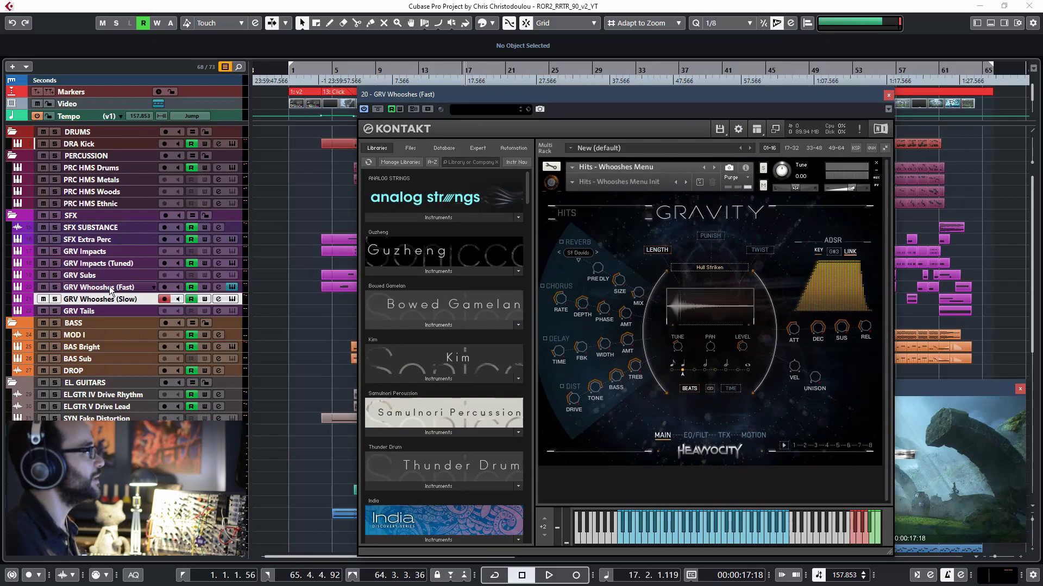
pyautogui.click(232, 299)
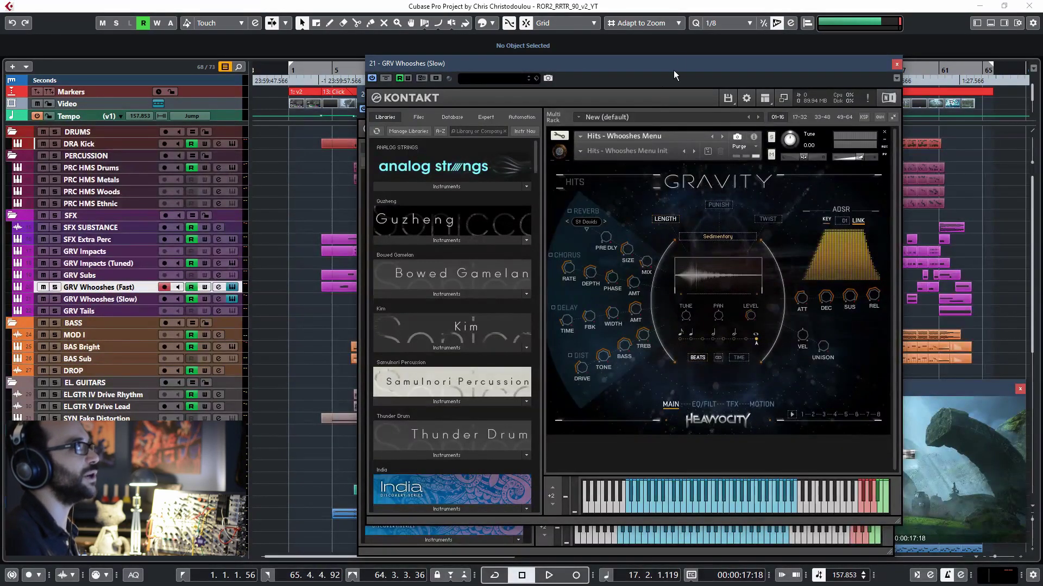
pyautogui.moveTo(673, 61); pyautogui.dragTo(481, 51)
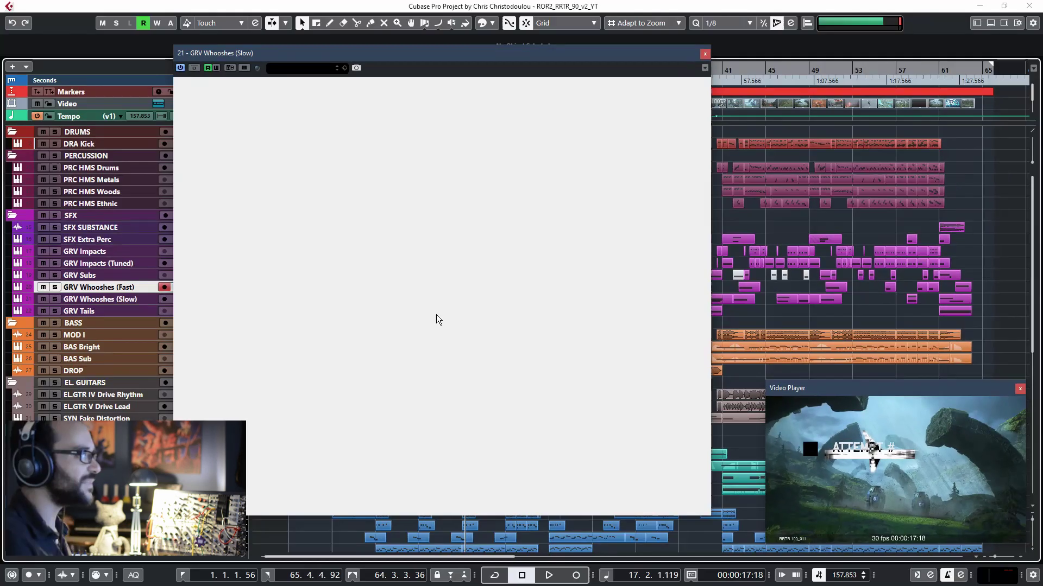
pyautogui.press('Escape')
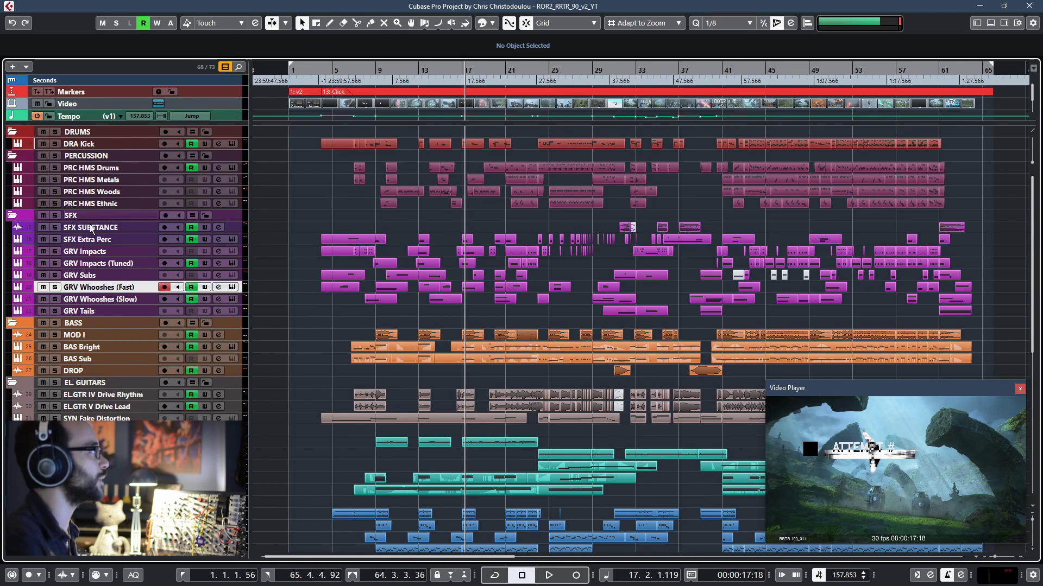
# - Solo the BASS folder and audition it from bar 17
pyautogui.click(56, 322)
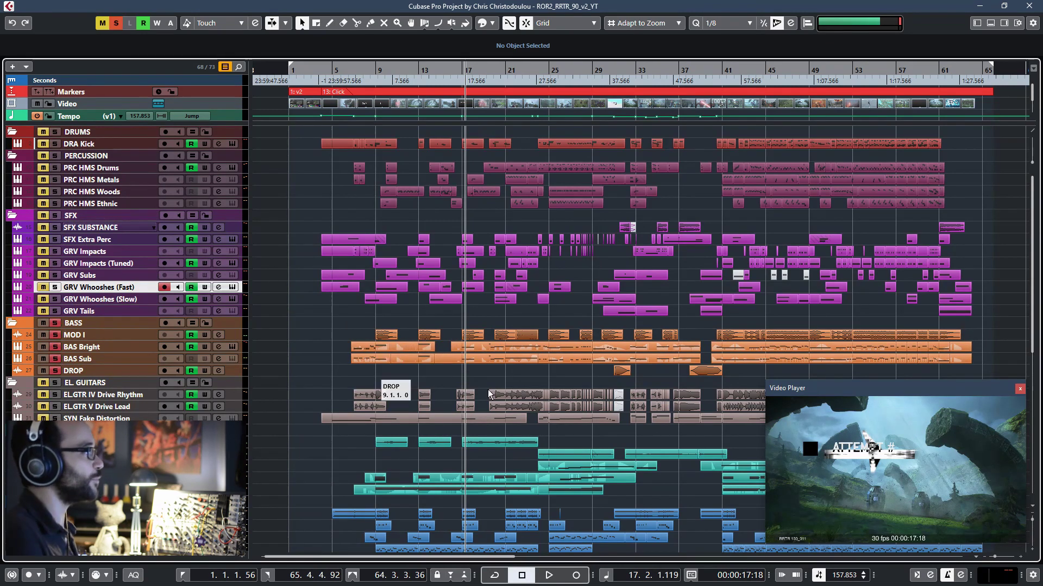
pyautogui.click(457, 315)
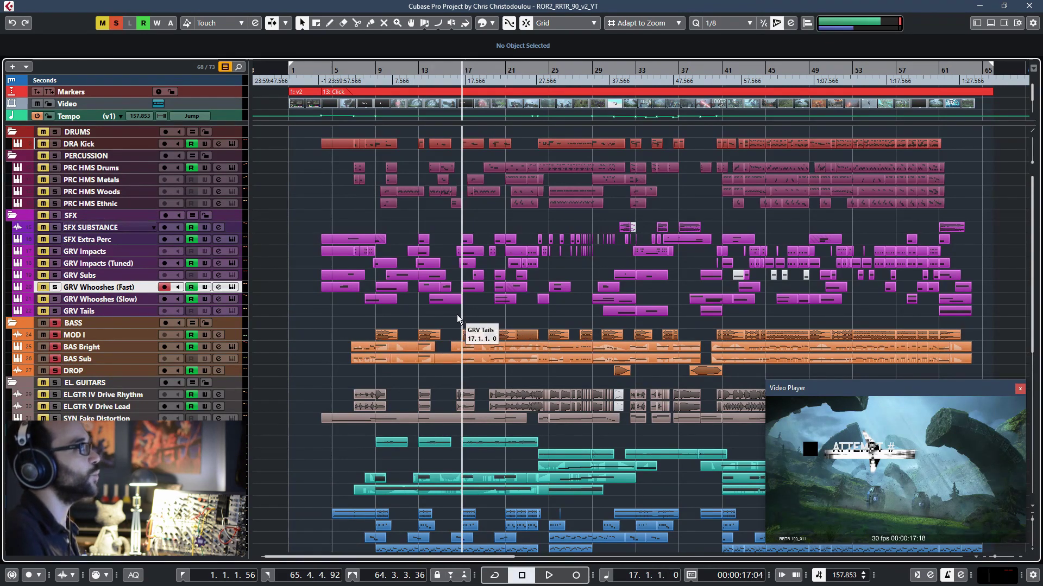
pyautogui.press('space')
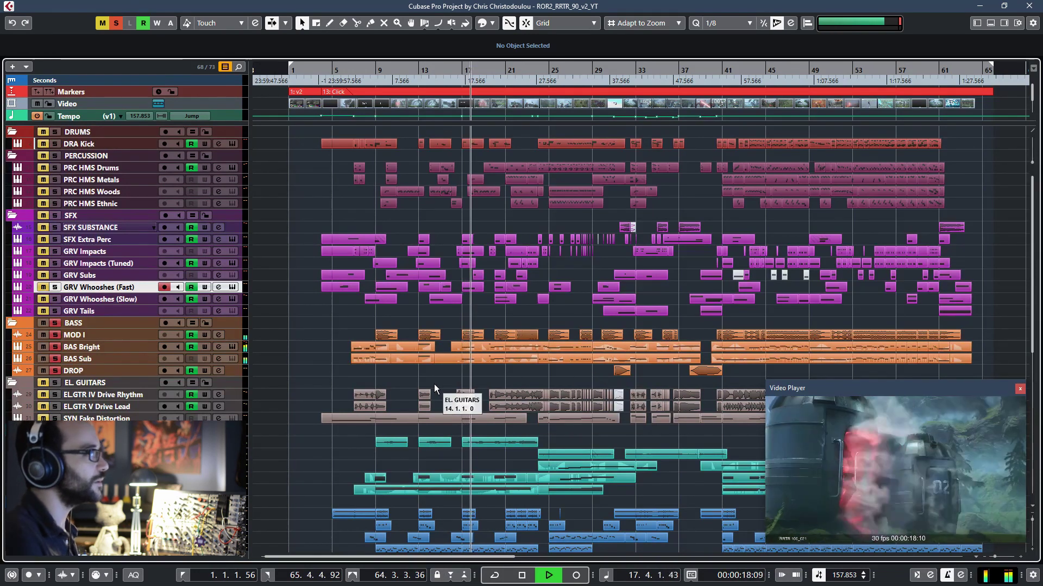
pyautogui.press('space')
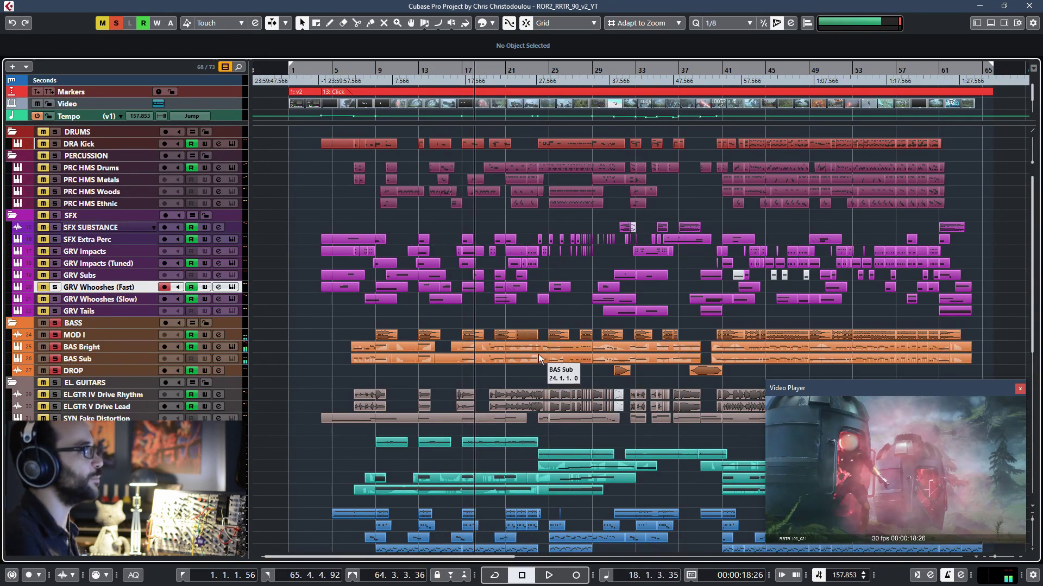
# - Open the Arturia Mini V instrument on BAS Bright to examine its Electric Bass patch, and close it again
pyautogui.click(124, 331)
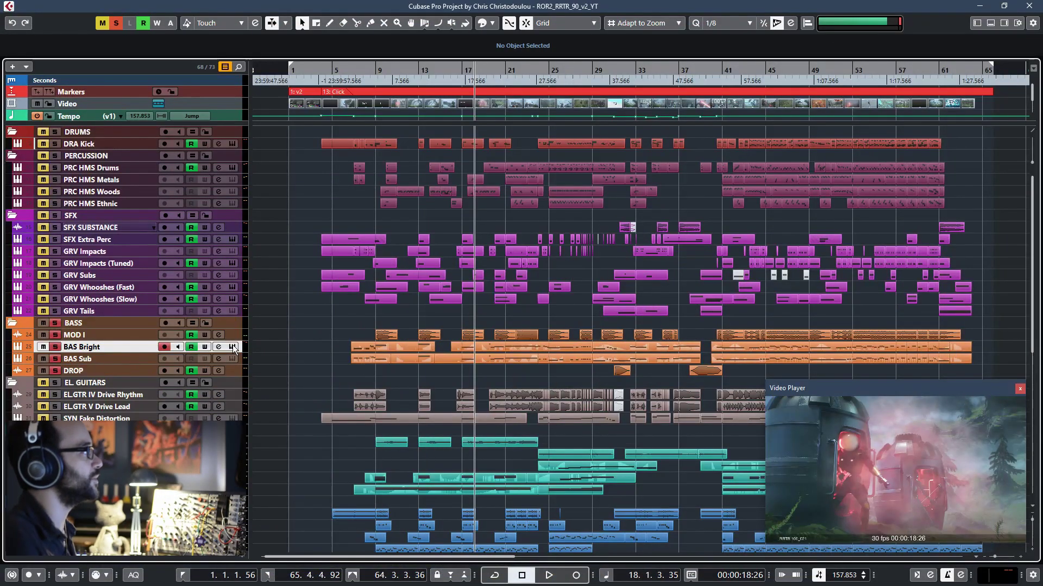
pyautogui.click(233, 347)
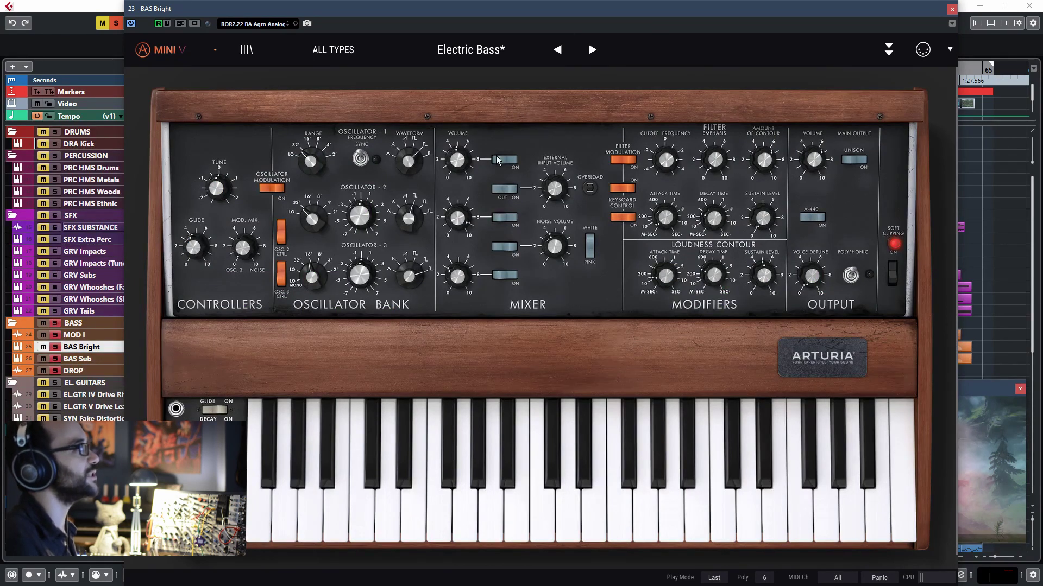
pyautogui.click(952, 10)
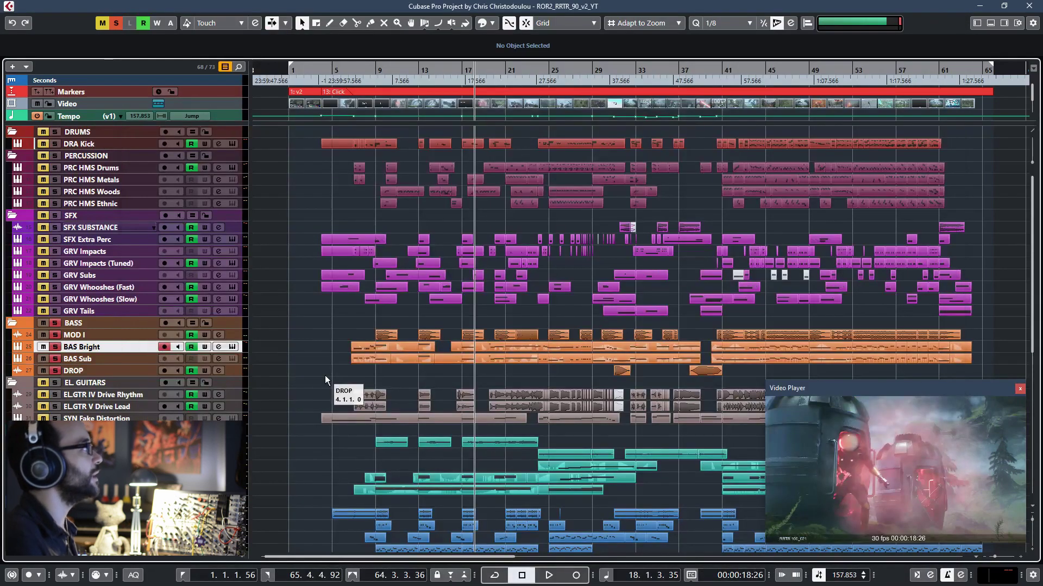
# - Turn off the BASS solo and solo the EL. GUITARS folder instead
pyautogui.click(94, 363)
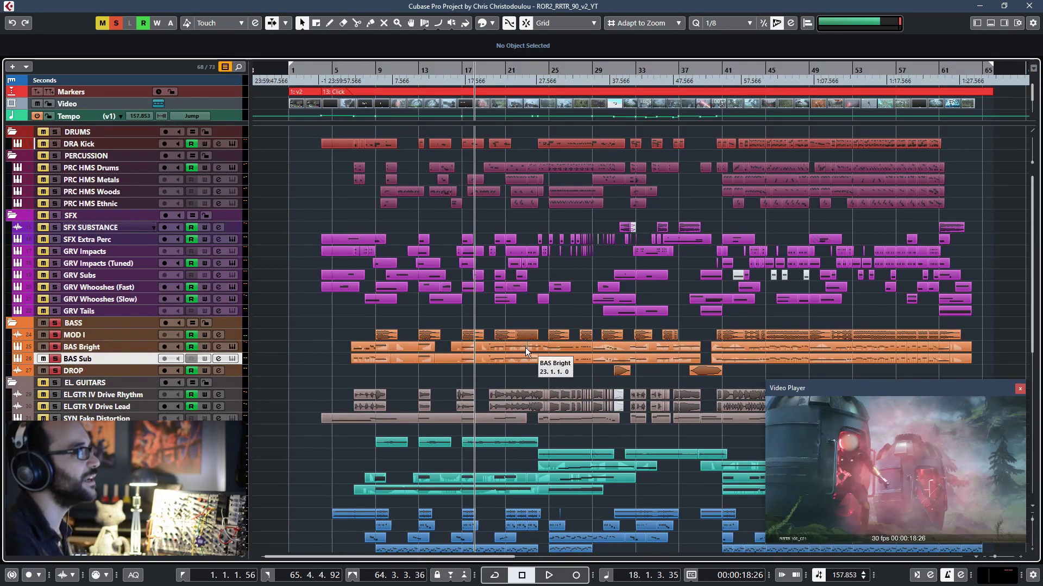
pyautogui.press('s')
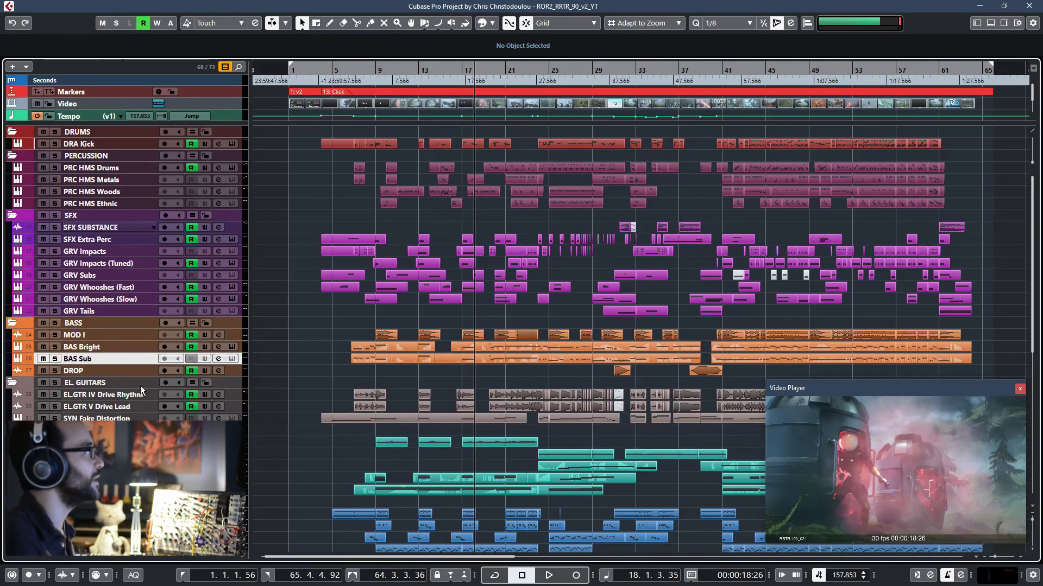
pyautogui.click(65, 383)
pyautogui.click(56, 383)
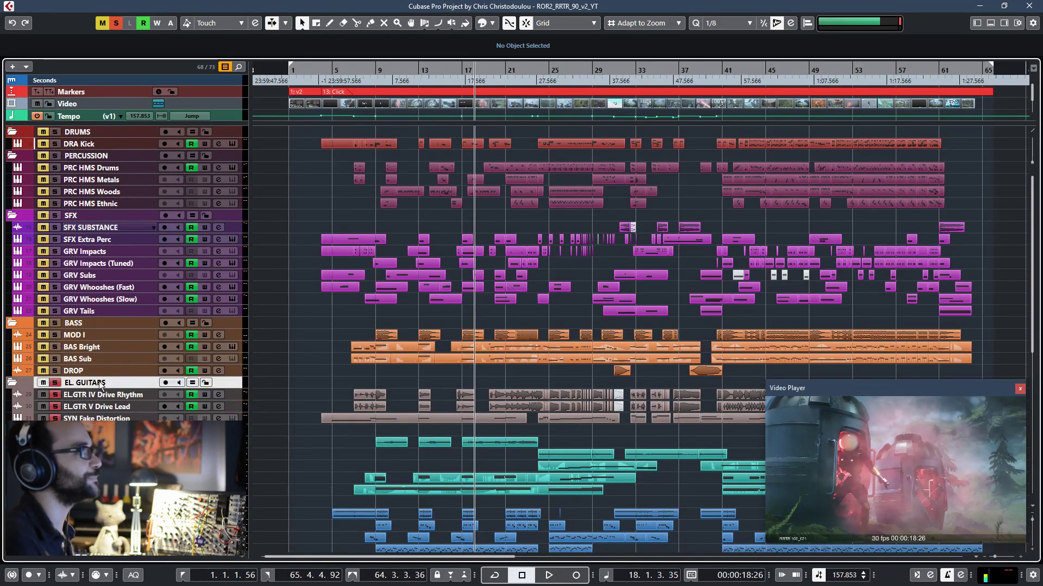
# - Take SYN Fake Distortion out of the solo and audition the two electric guitar tracks from bar 41
pyautogui.click(721, 330)
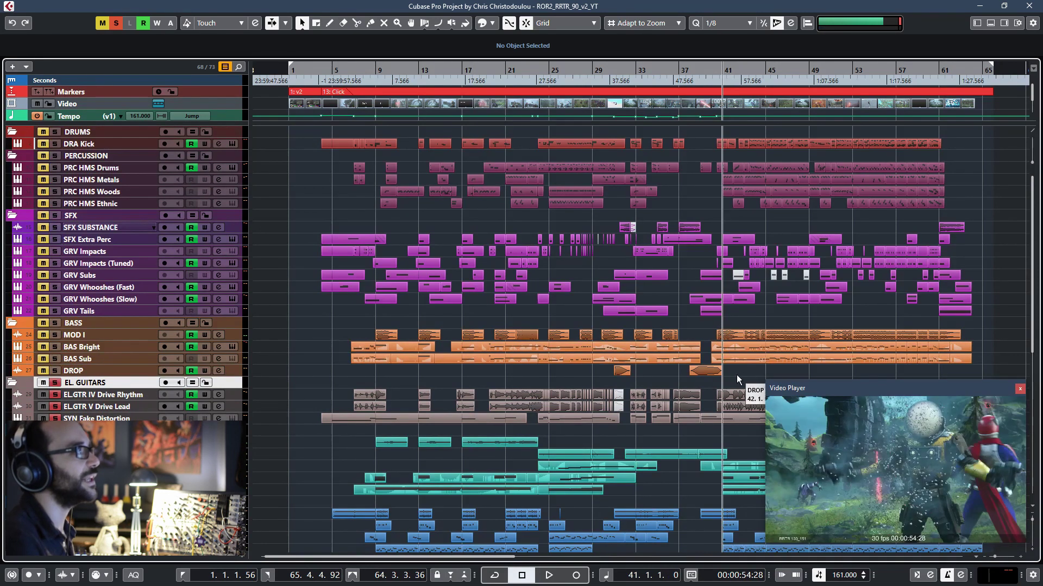
pyautogui.moveTo(736, 375); pyautogui.dragTo(614, 356)
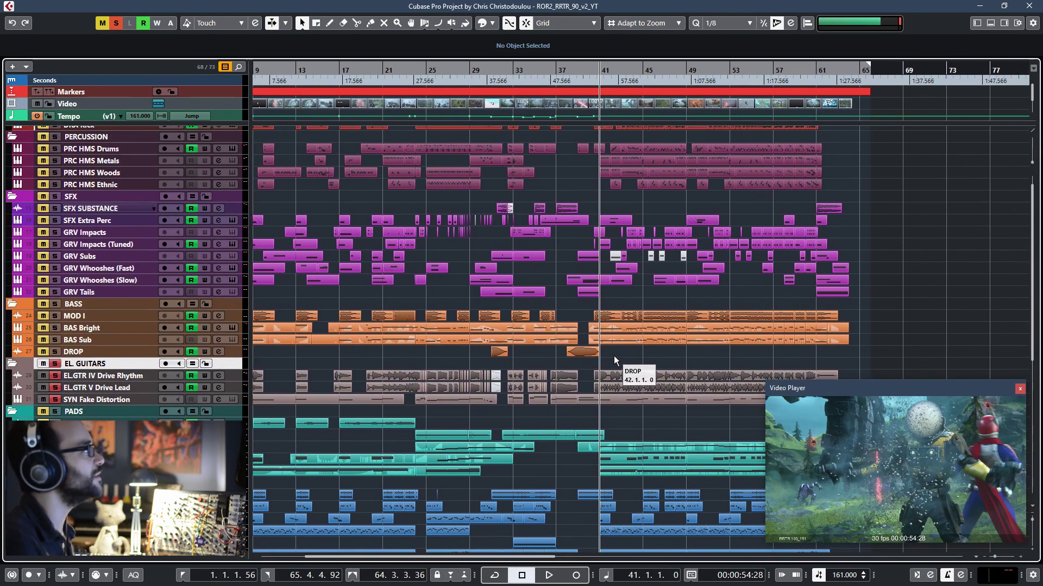
pyautogui.click(44, 400)
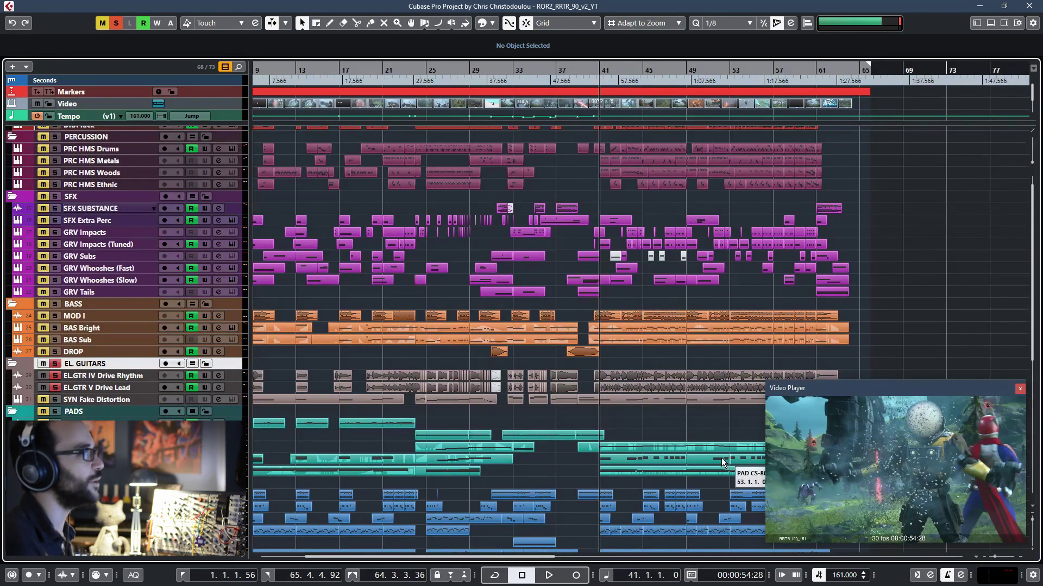
pyautogui.press('space')
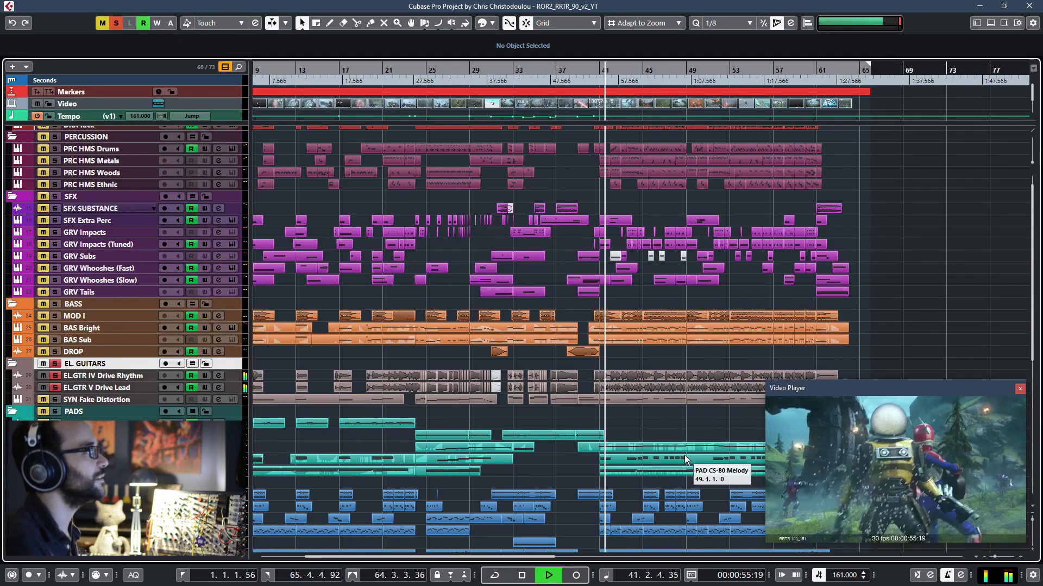
pyautogui.click(43, 375)
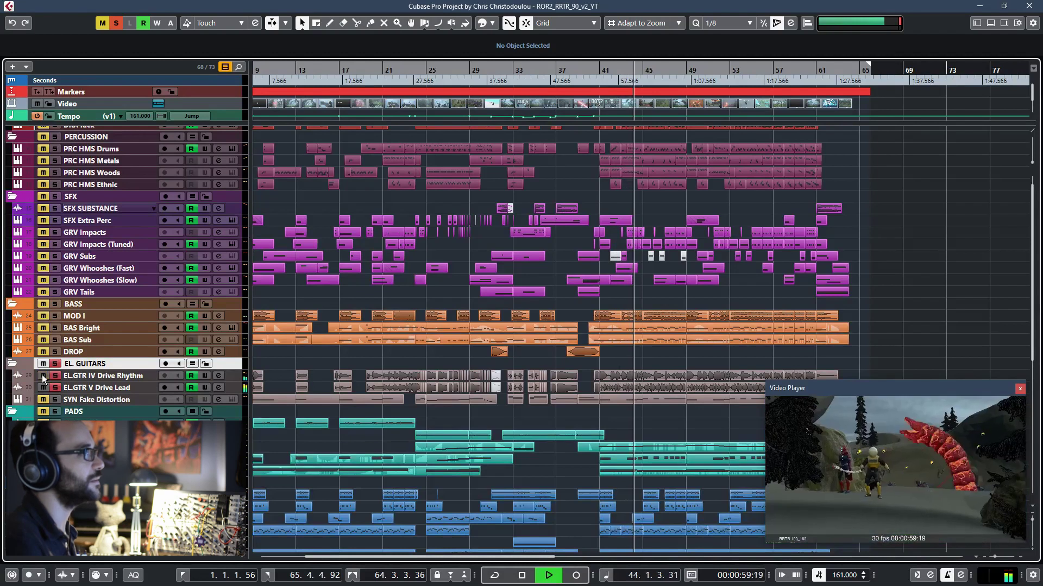
pyautogui.press('space')
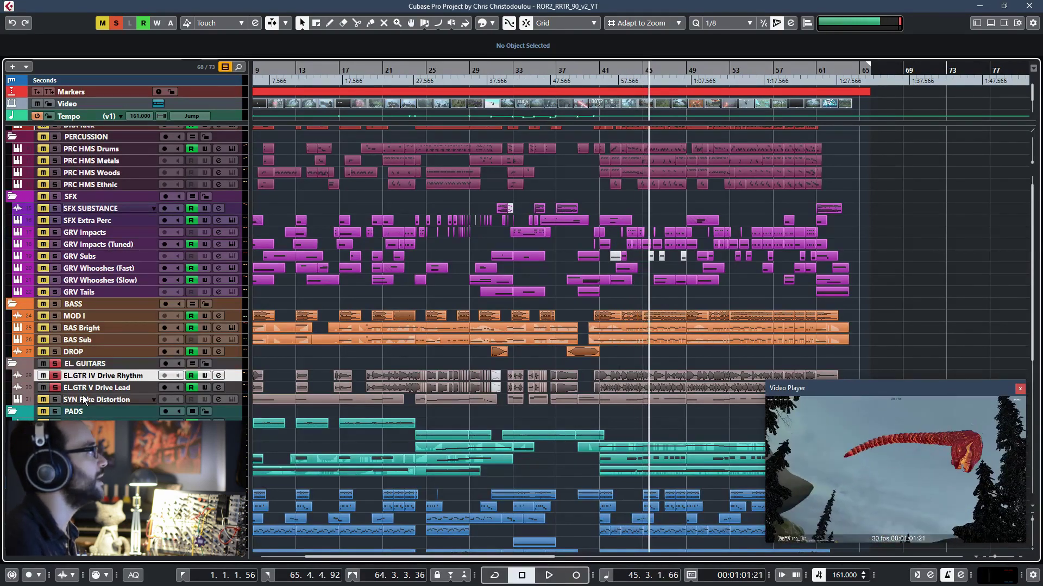
# - Leave only SYN Fake Distortion soloed and audition it from about bar 4
pyautogui.click(62, 401)
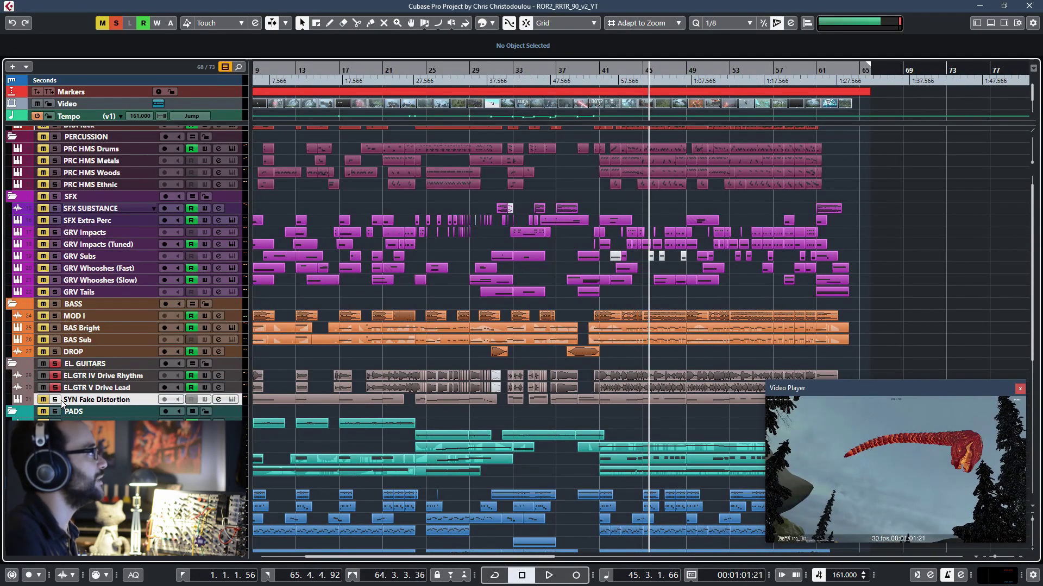
pyautogui.click(58, 364)
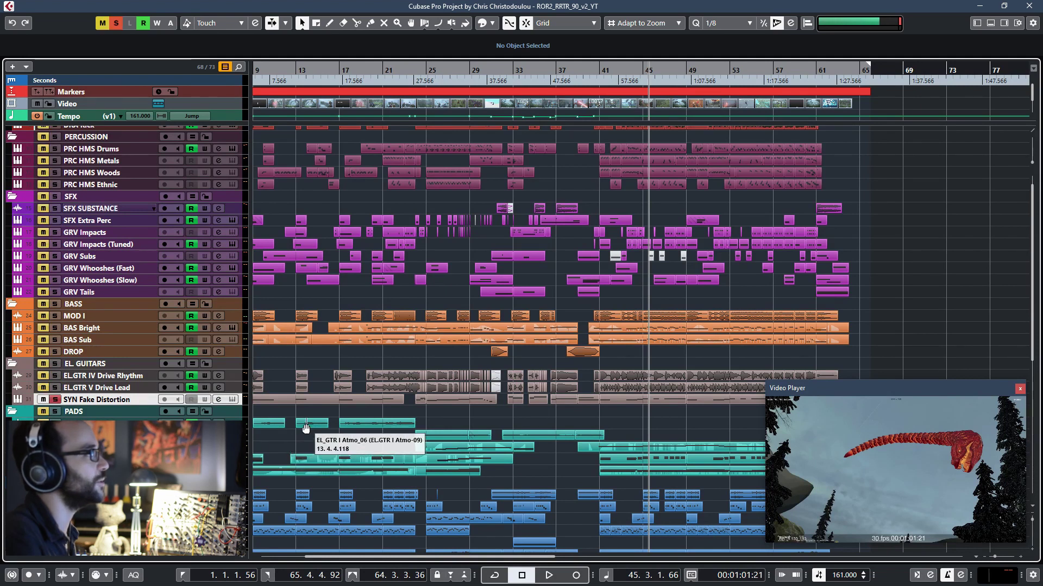
pyautogui.hscroll(-3, 305, 428)
pyautogui.scroll(1, 305, 428)
pyautogui.click(334, 393)
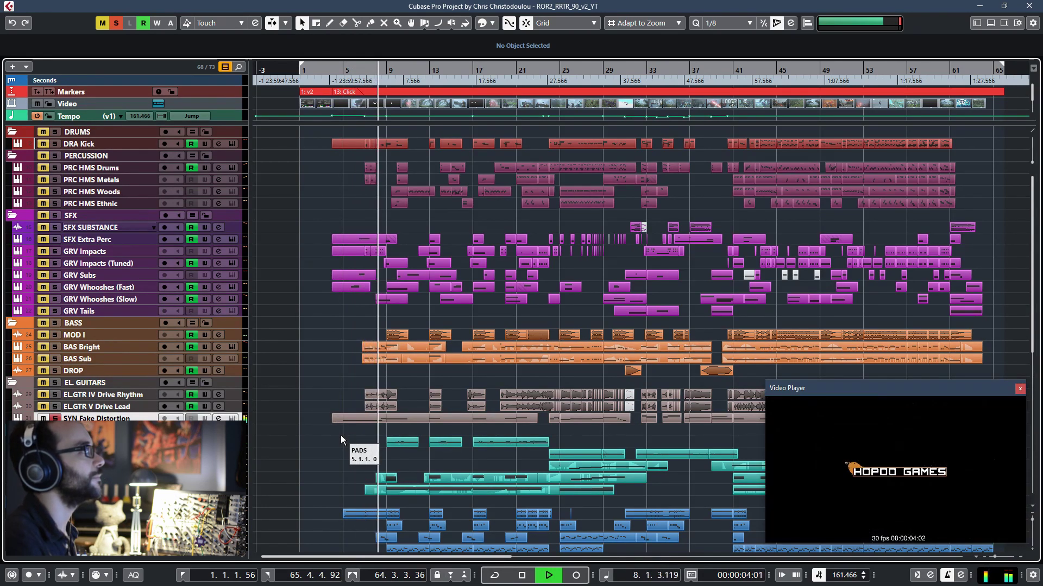
pyautogui.press('space')
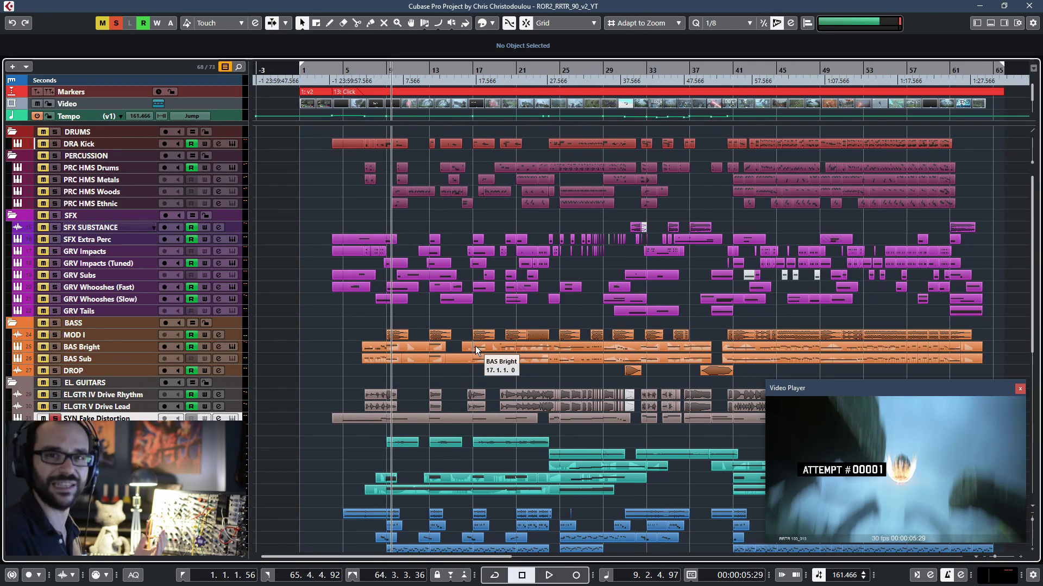
# - Turn off the SYN Fake Distortion solo and audition the full mix from about bar 4
pyautogui.click(55, 418)
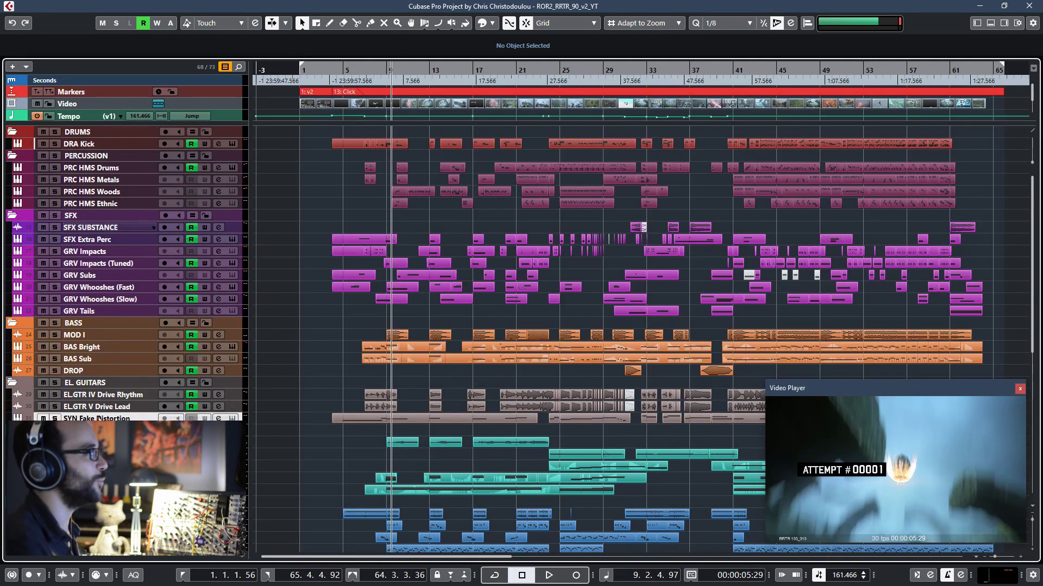
pyautogui.click(337, 322)
pyautogui.press('space')
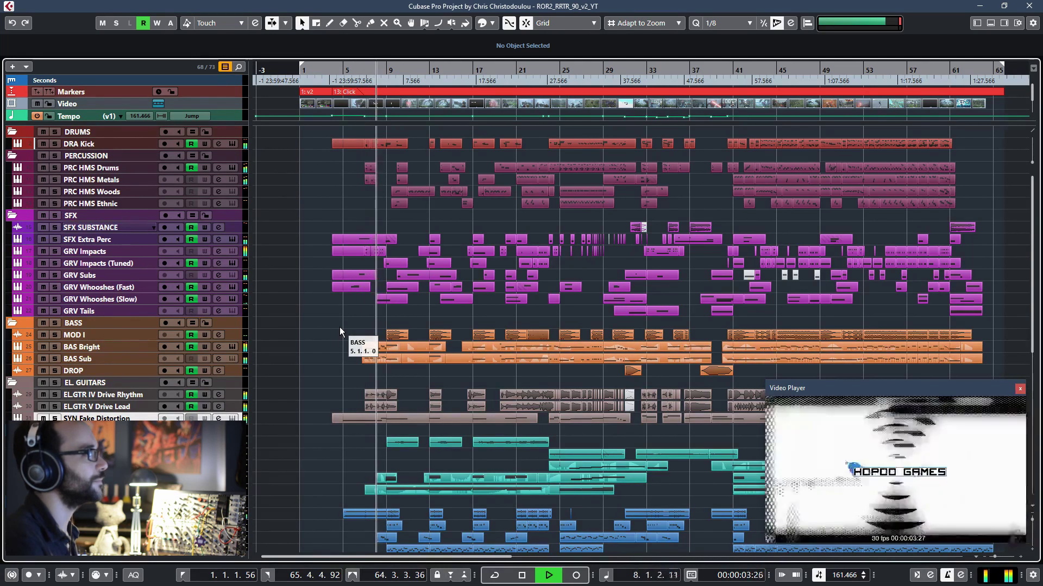
pyautogui.press('space')
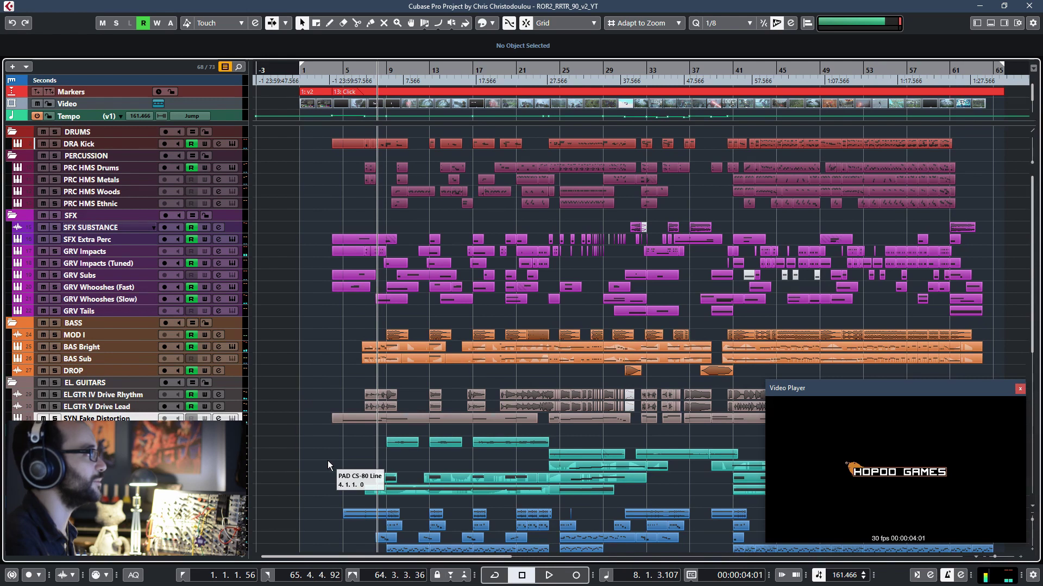
# - Solo EL.GTR I Atmo and EL.GTR IV Atmo II, audition them from about bar 22, and turn both solos off
pyautogui.scroll(-5, 327, 461)
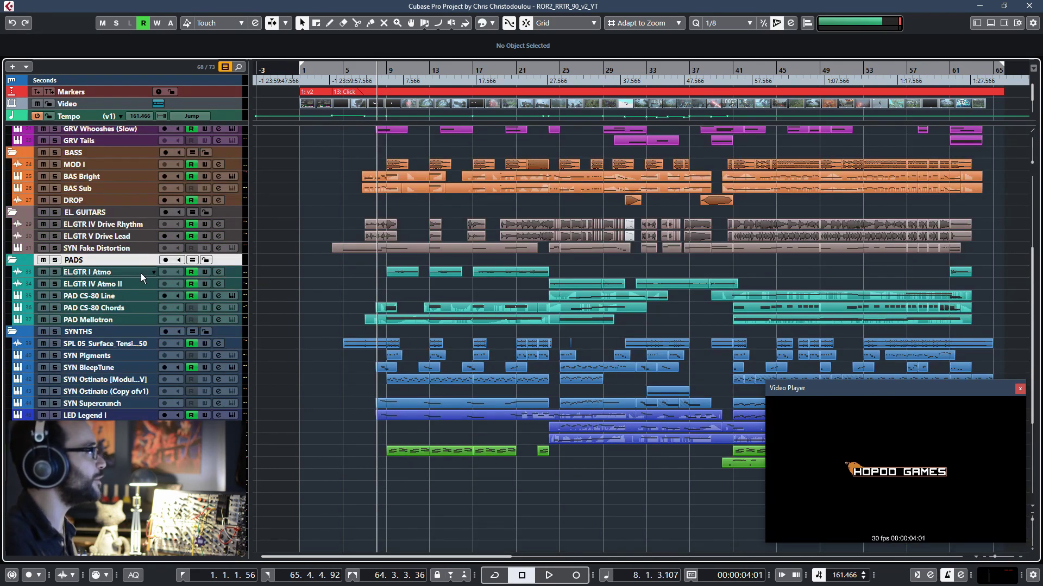
pyautogui.click(53, 272)
pyautogui.click(54, 284)
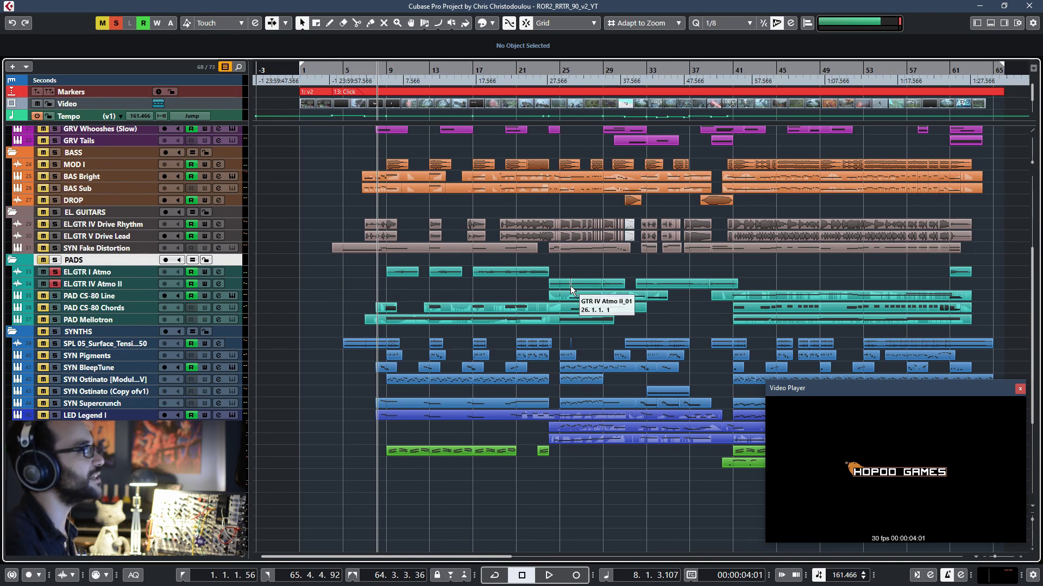
pyautogui.click(533, 286)
pyautogui.press('space')
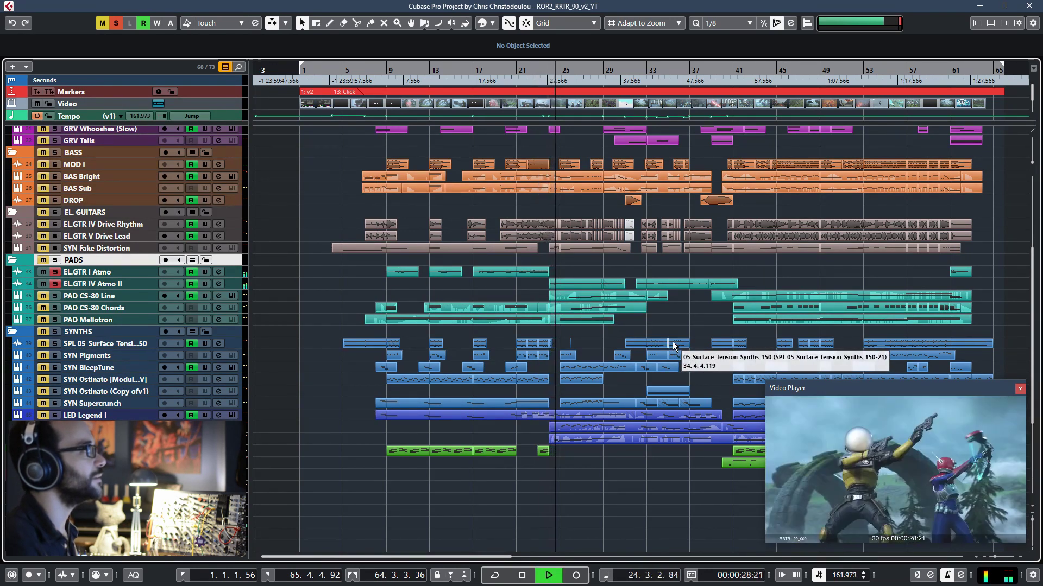
pyautogui.press('space')
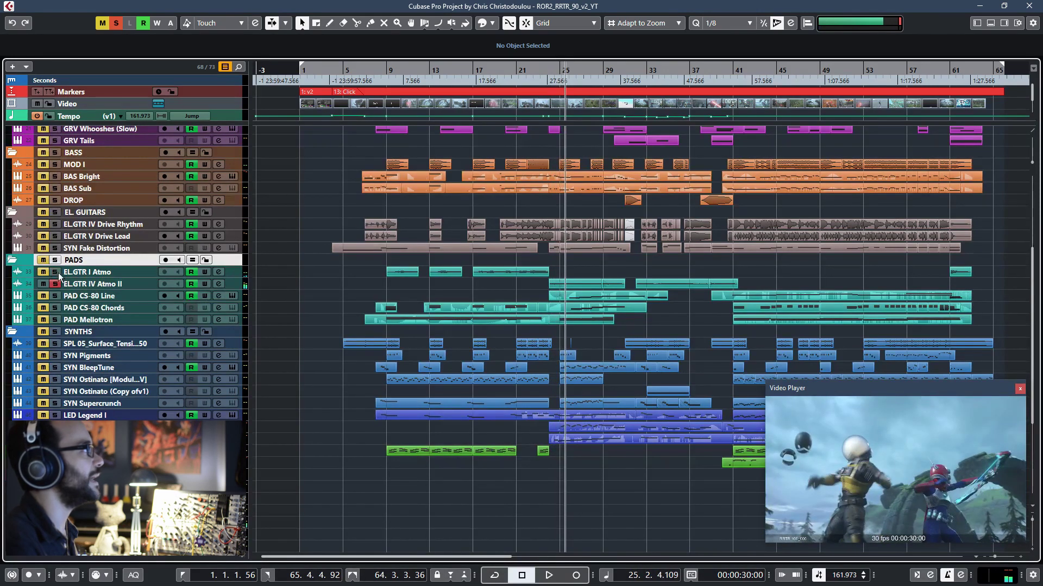
pyautogui.click(54, 284)
# - Open the Arturia CS-80 V on PAD CS-80 Line to examine its Glissando Pad patch, moving the window to uncover the arrangement
pyautogui.click(114, 296)
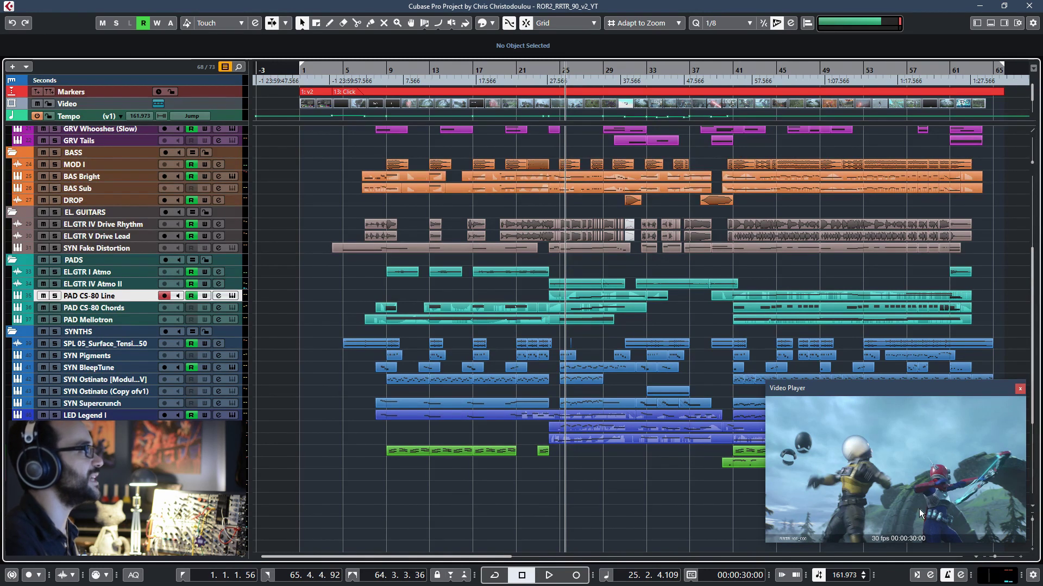
pyautogui.press('e')
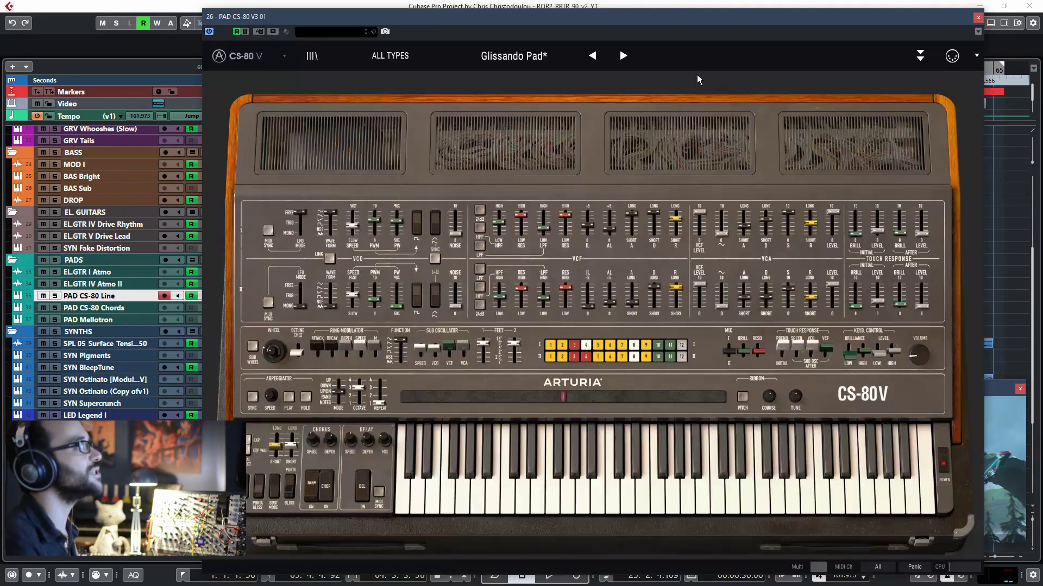
pyautogui.moveTo(692, 17); pyautogui.dragTo(518, 17)
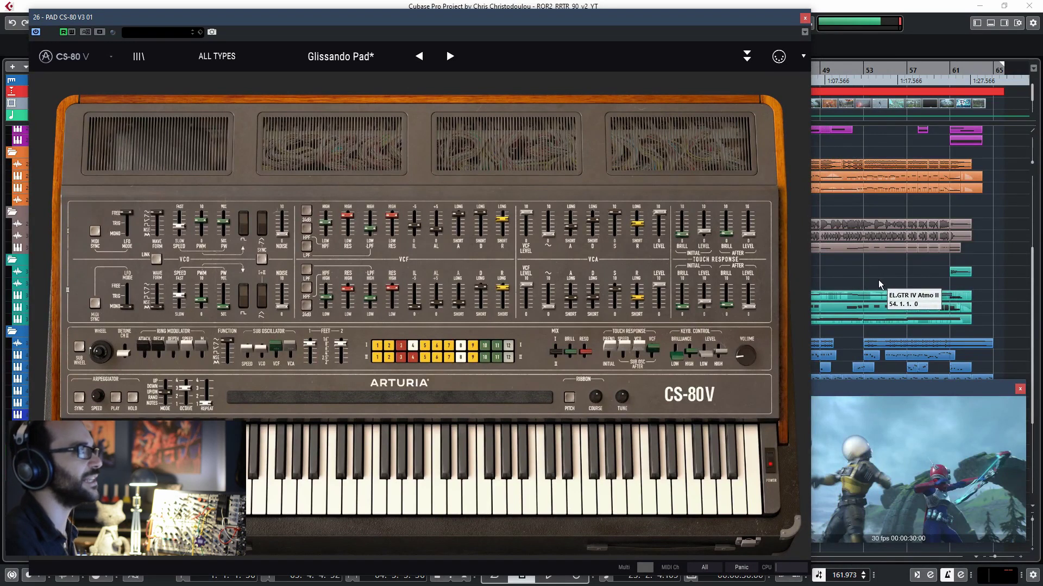
# - Audition PAD CS-80 Line from about bar 53 with PAD CS-80 Chords added to the solo, and close the CS-80 V window
pyautogui.click(862, 285)
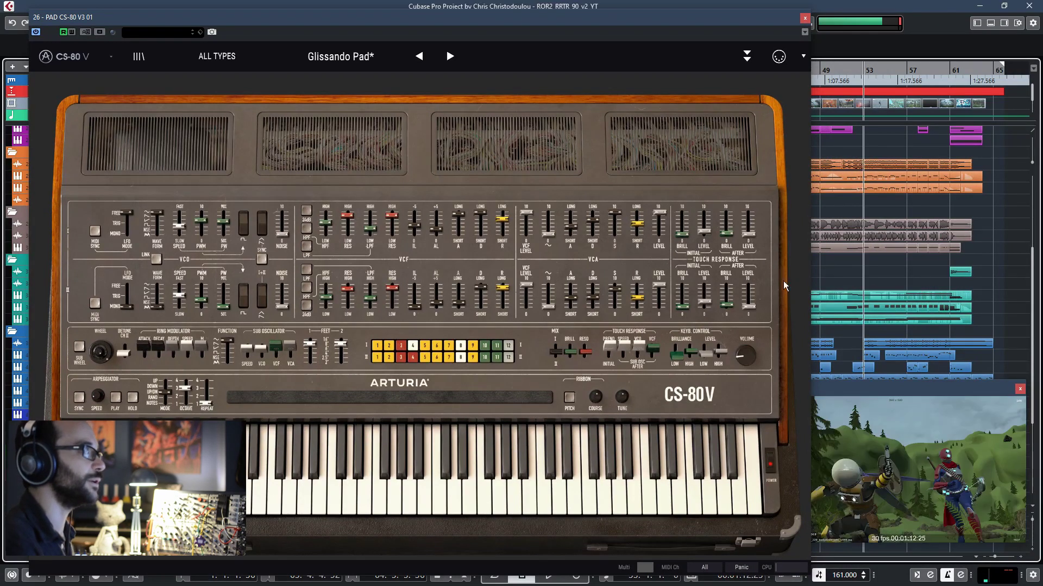
pyautogui.press('space')
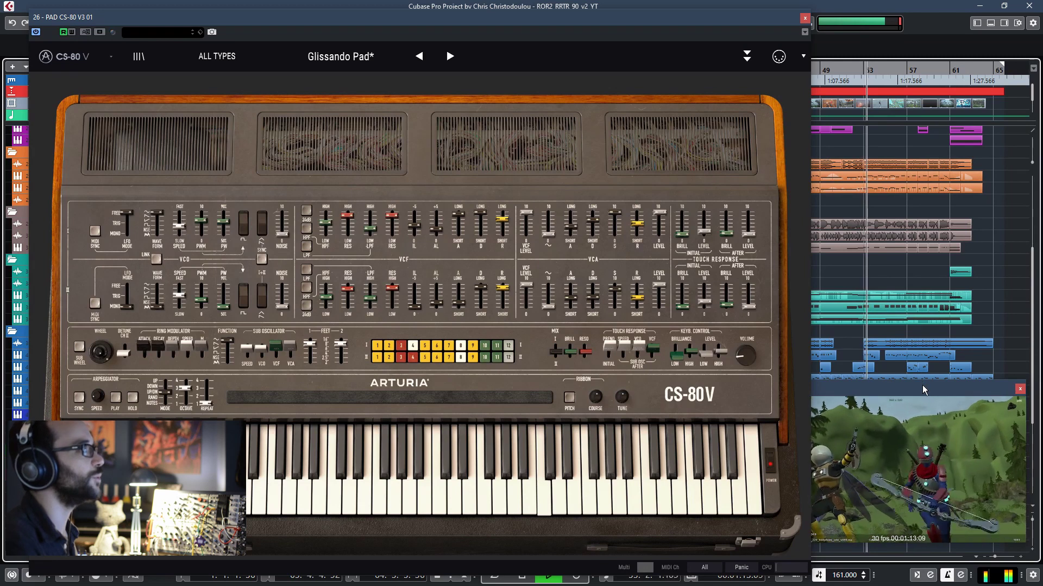
pyautogui.moveTo(190, 19); pyautogui.dragTo(343, 41)
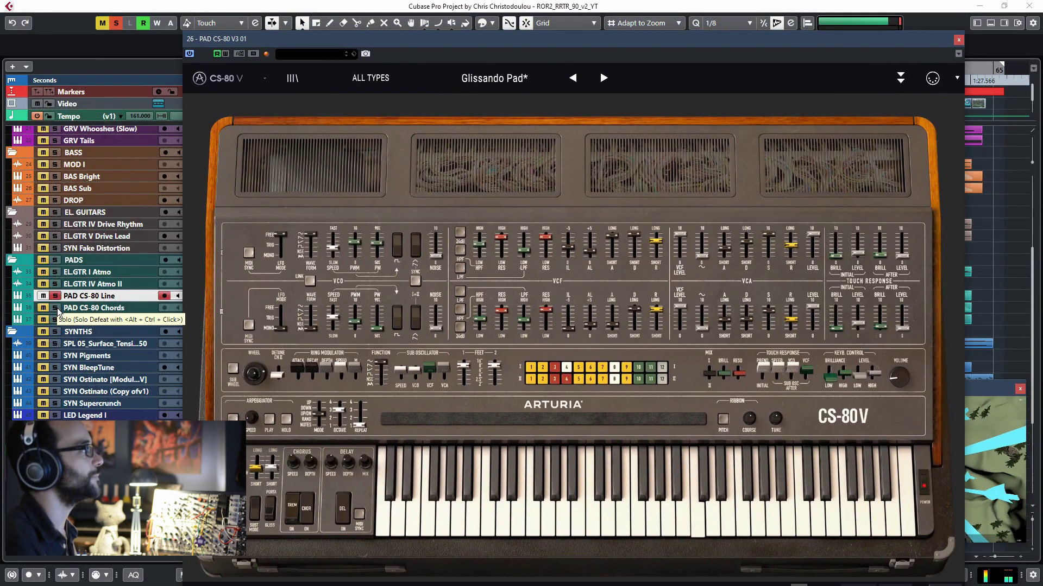
pyautogui.click(547, 142)
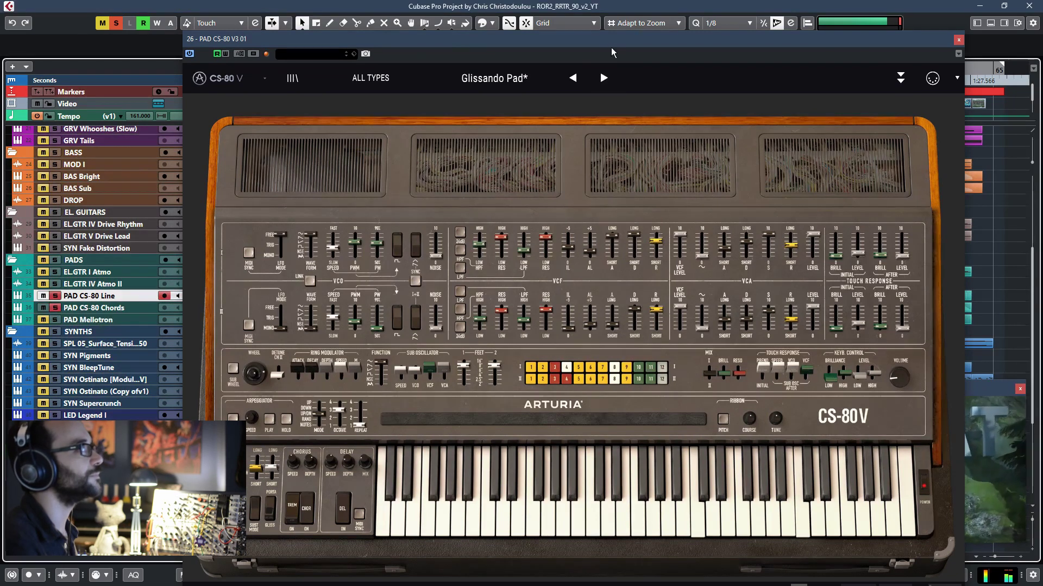
pyautogui.moveTo(611, 44); pyautogui.dragTo(485, 30)
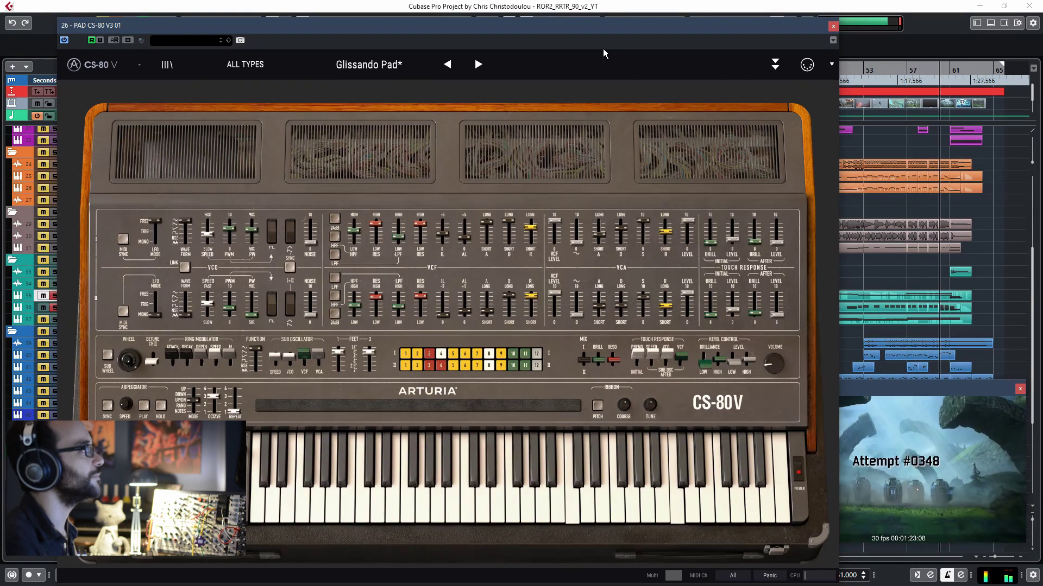
pyautogui.click(833, 26)
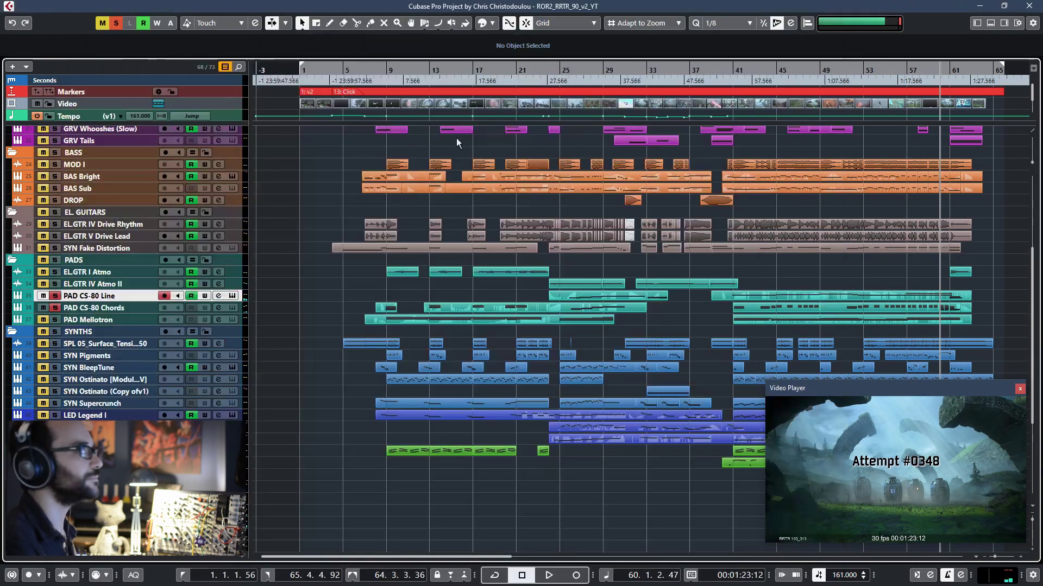
# - Leave only PAD Mellotron soloed, audition it from bar 9, and turn its solo off
pyautogui.click(56, 308)
pyautogui.click(55, 320)
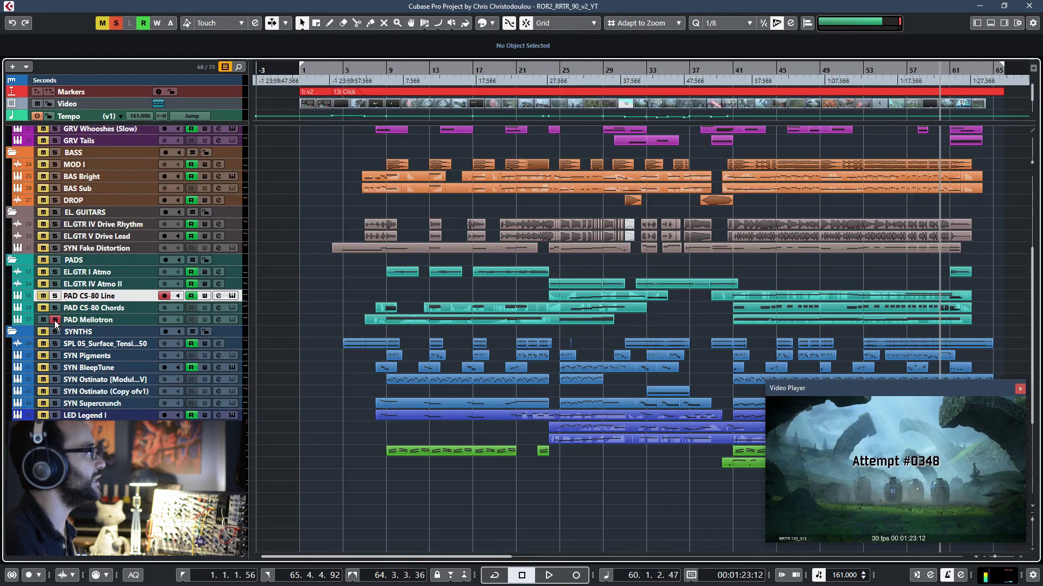
pyautogui.click(384, 288)
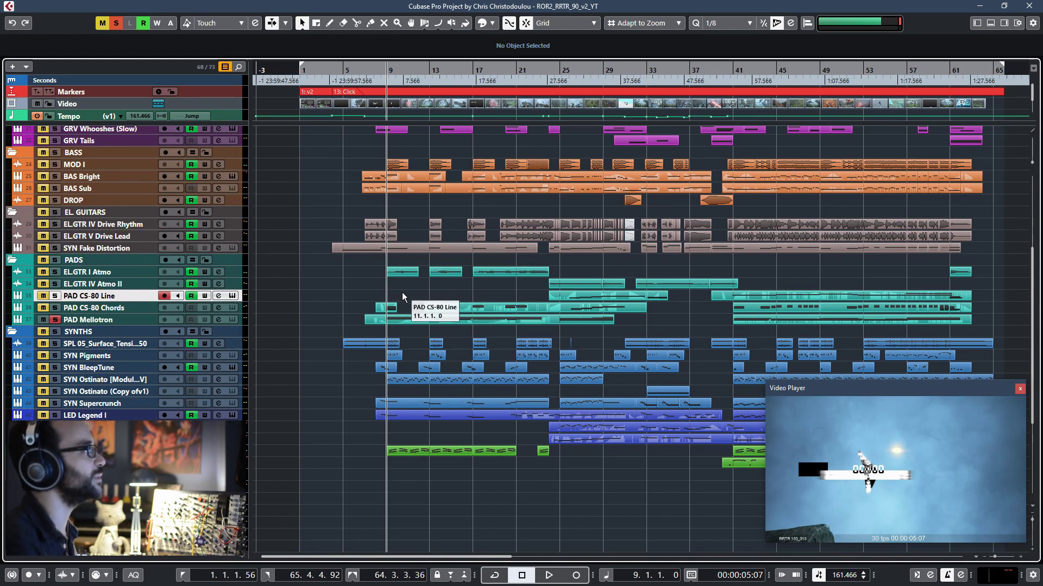
pyautogui.press('space')
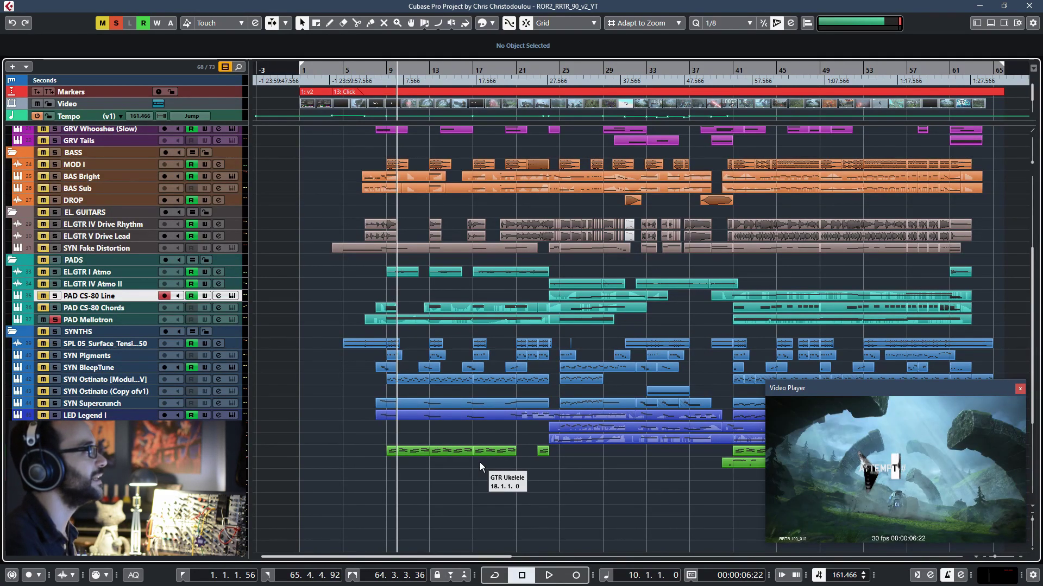
pyautogui.press('space')
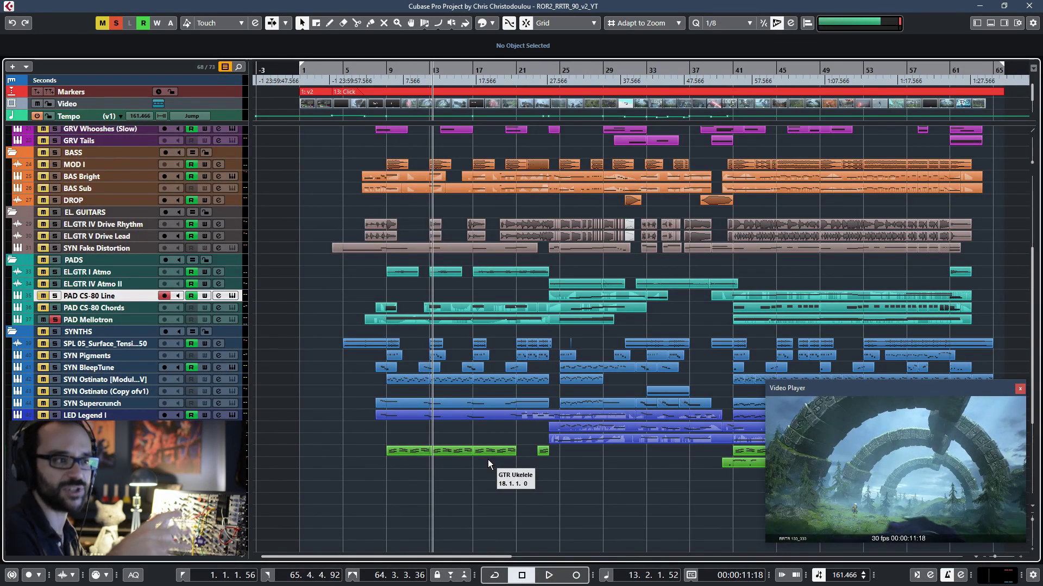
pyautogui.click(56, 320)
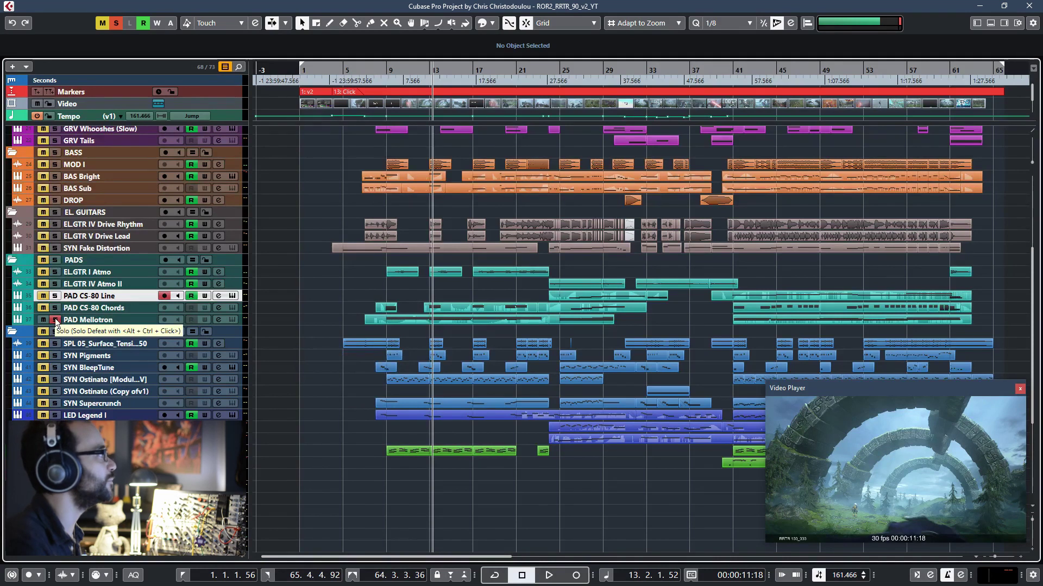
# - Look over the tracks in the SYNTHS folder and select SYN Pigments
pyautogui.click(87, 332)
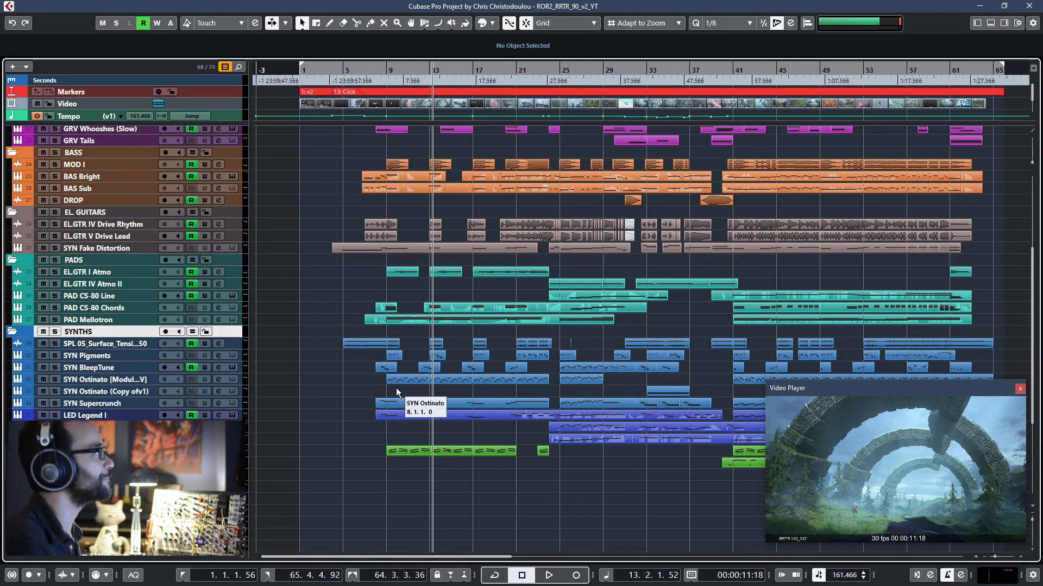
pyautogui.scroll(-5, 358, 382)
pyautogui.scroll(8, 357, 382)
pyautogui.scroll(-8, 357, 382)
pyautogui.scroll(5, 357, 387)
pyautogui.click(356, 363)
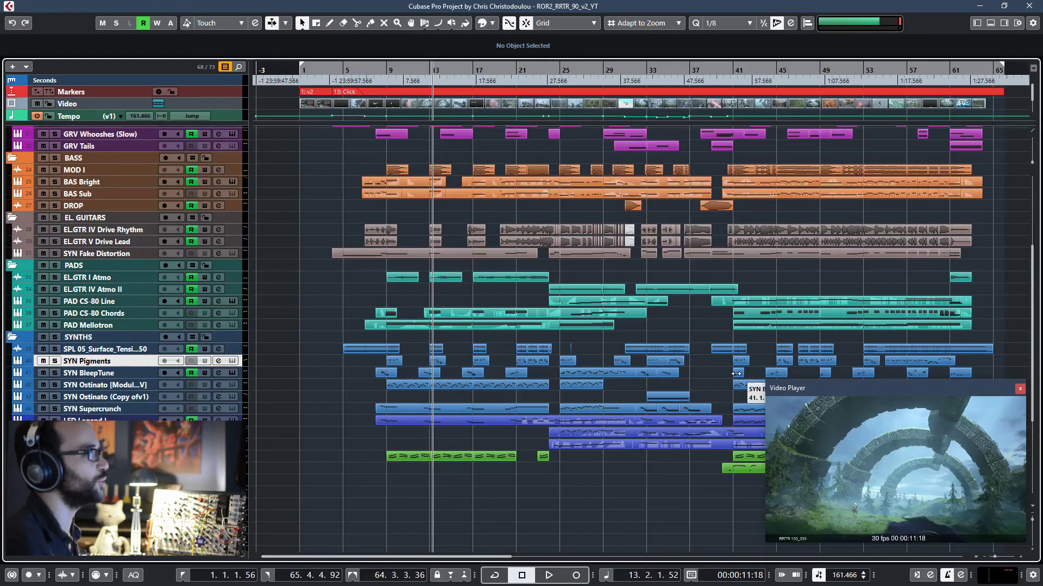
# - Solo SYN Ostinato [Modular V], audition it from bar 9, and turn the solo off during playback to hear it in the full mix
pyautogui.click(106, 386)
pyautogui.press('s')
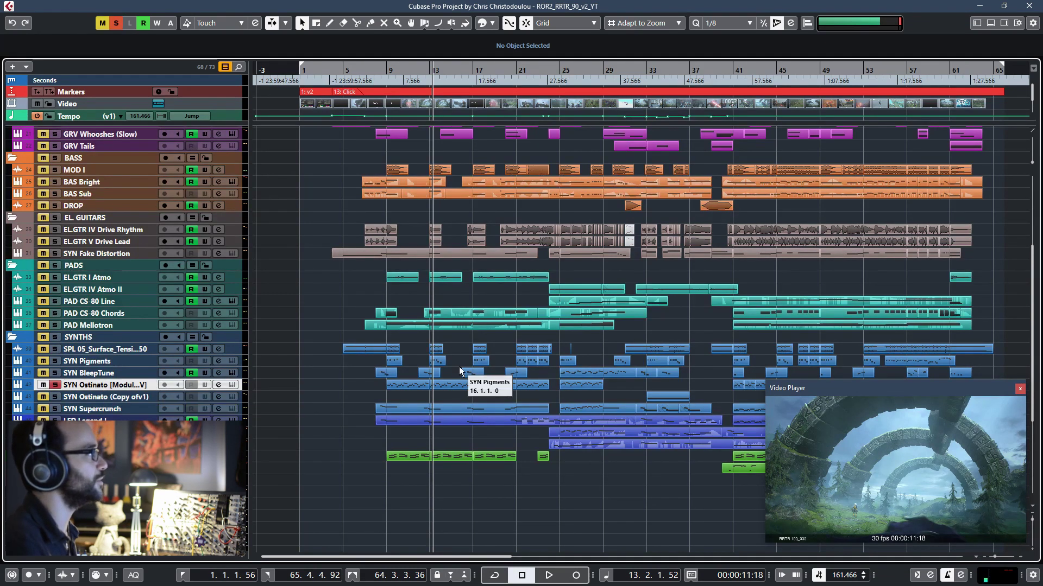
pyautogui.click(426, 387)
pyautogui.press('l')
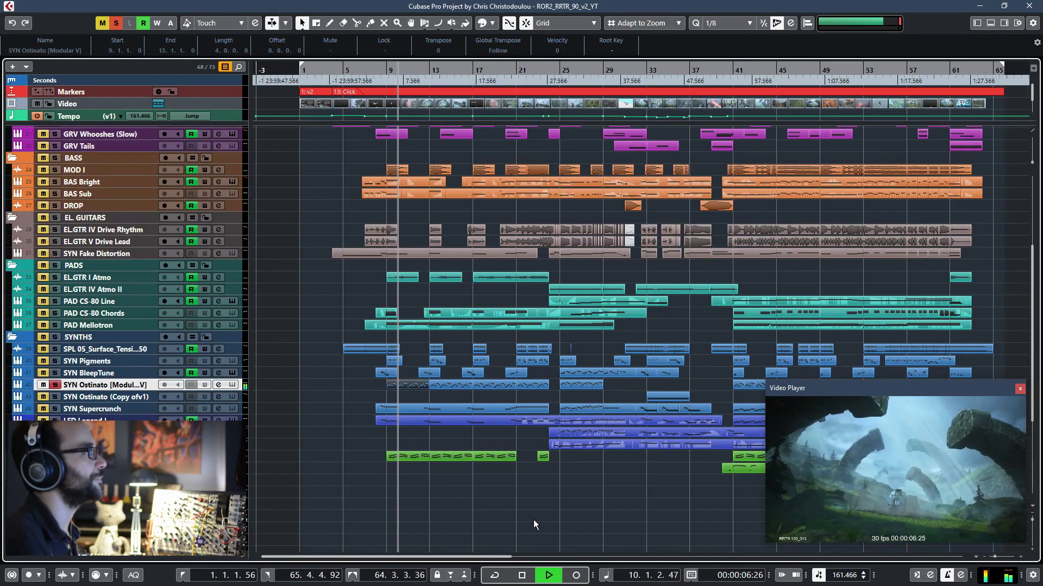
pyautogui.press('s')
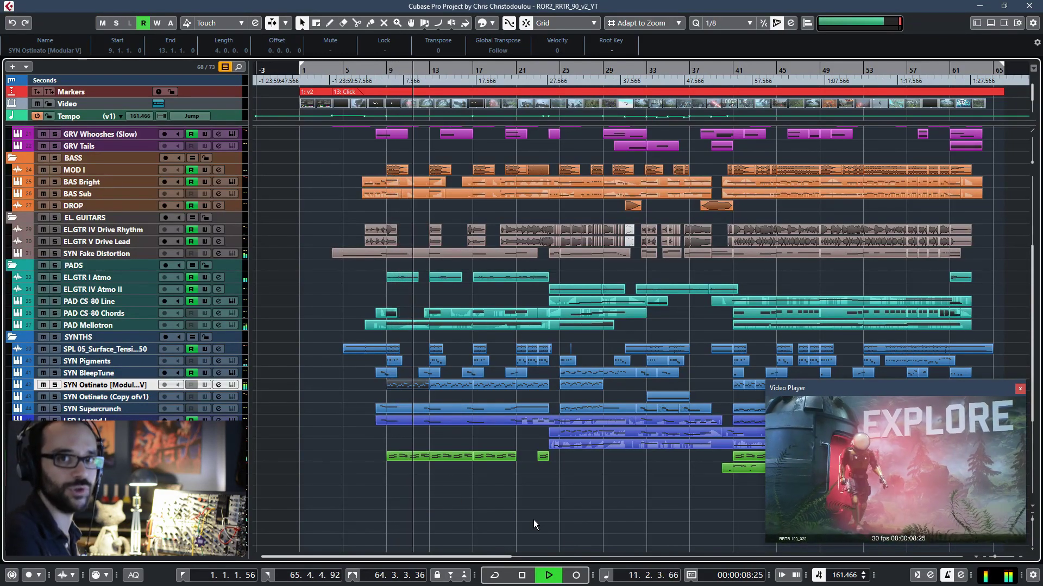
pyautogui.press('space')
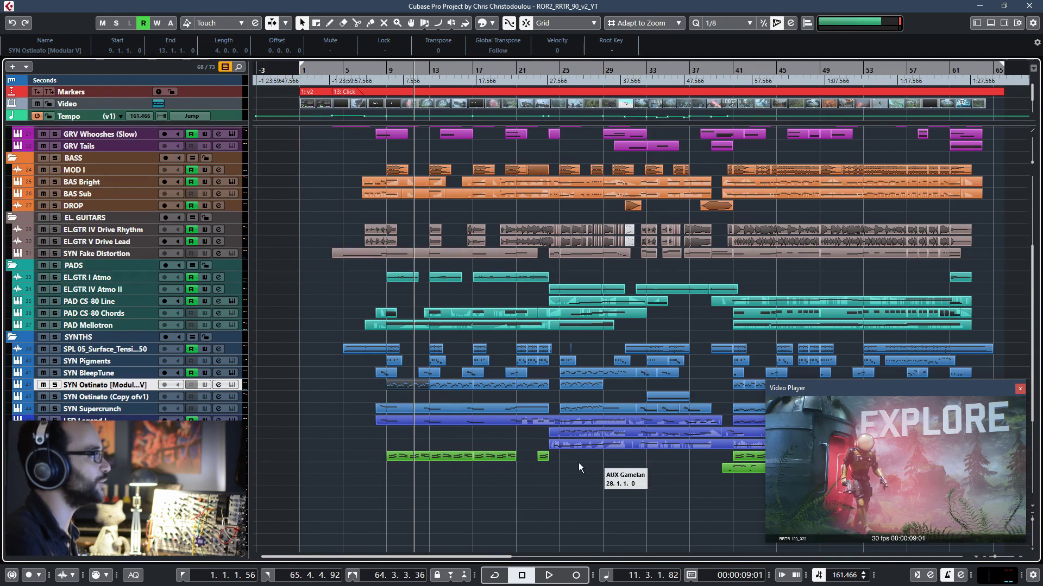
# - Solo a track below LED Legend II, audition it from about bar 41, and turn the solo off to hear it in the full mix
pyautogui.click(552, 463)
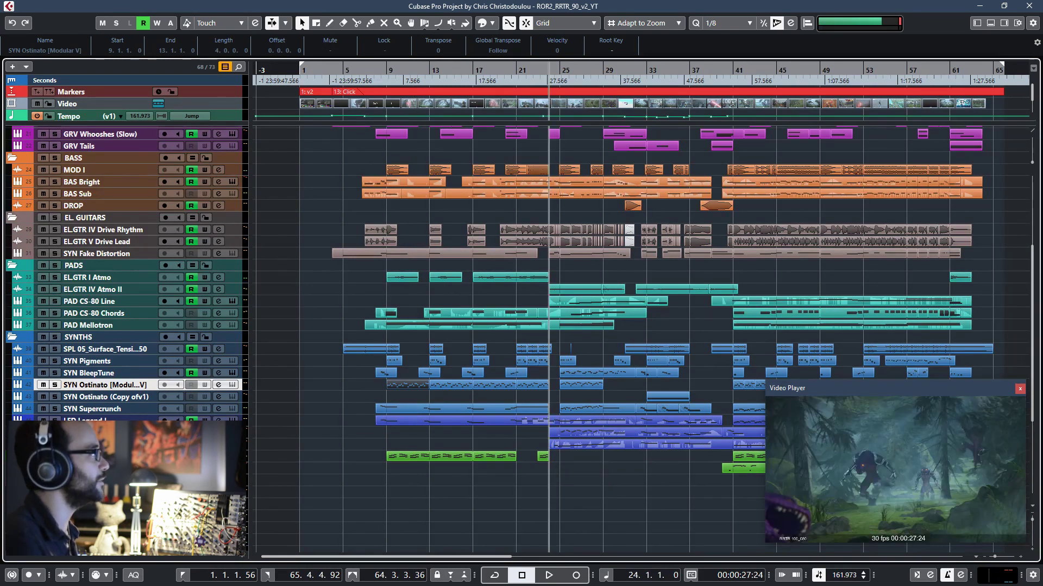
pyautogui.click(447, 515)
pyautogui.press('s')
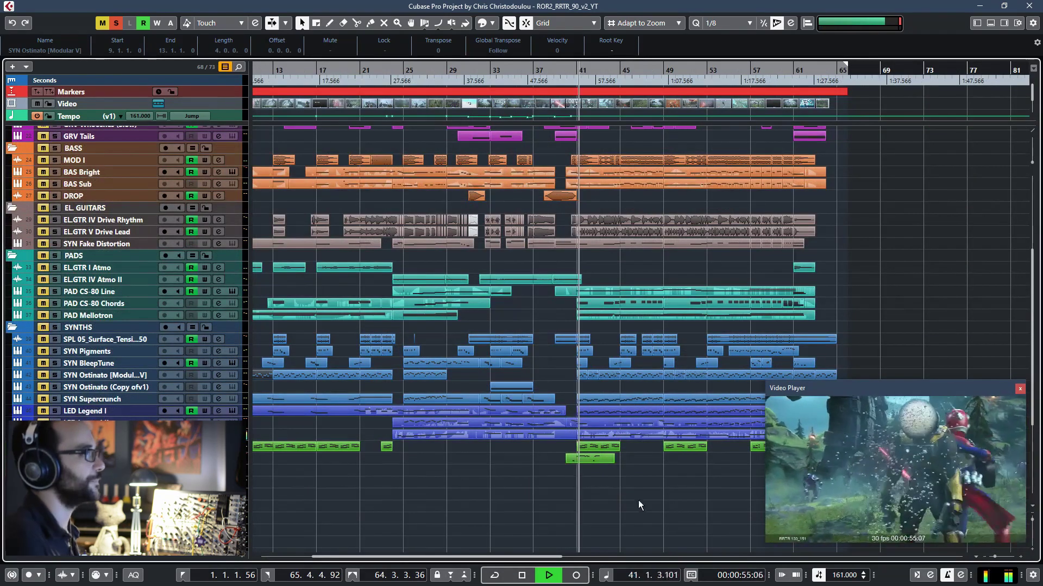
pyautogui.moveTo(665, 508); pyautogui.dragTo(528, 497)
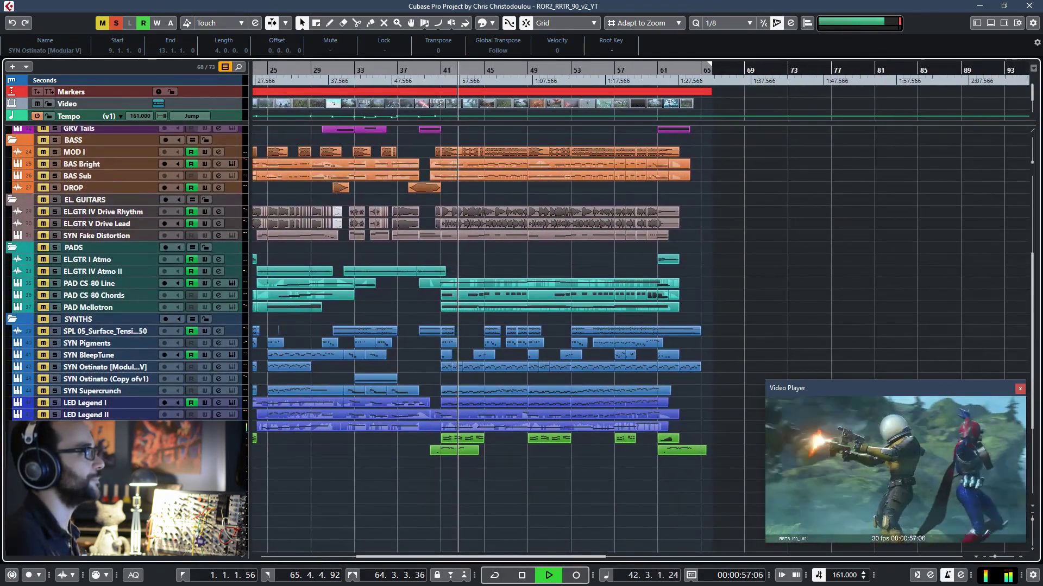
pyautogui.press('s')
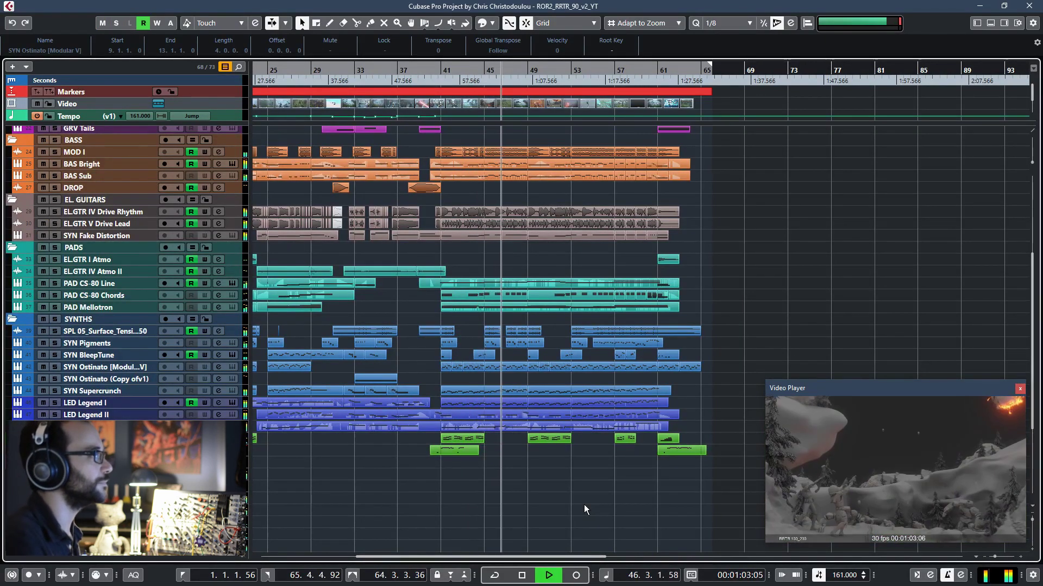
pyautogui.press('space')
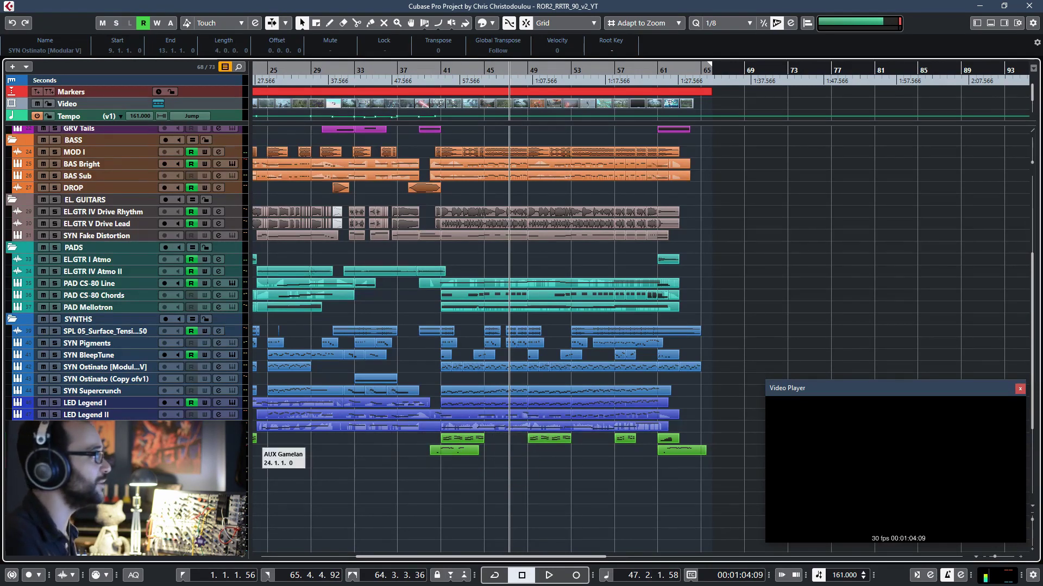
# - Solo a track below LED Legend II, audition it briefly from bar 42, and turn its solo off
pyautogui.click(448, 470)
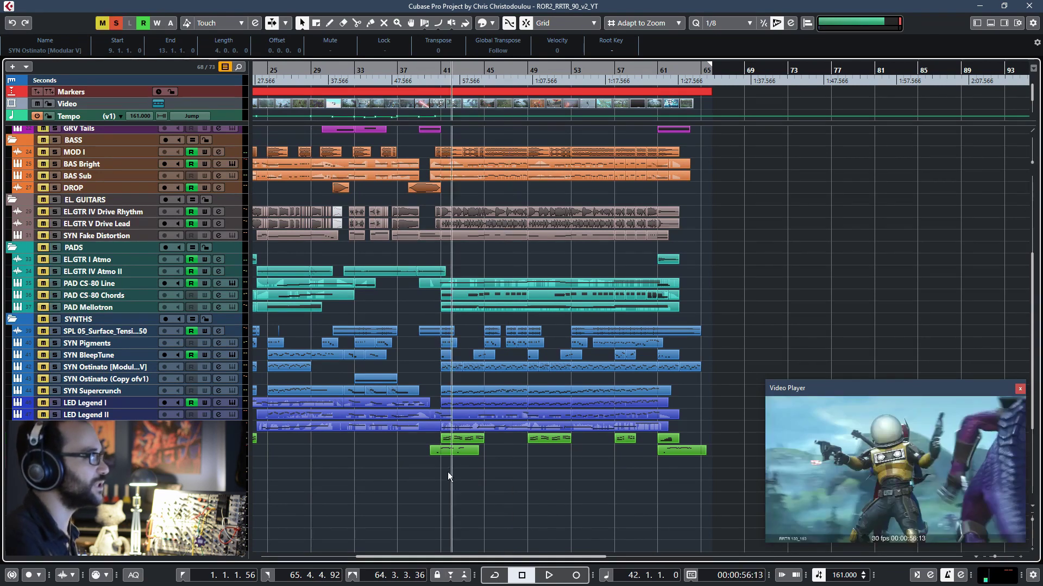
pyautogui.press('space')
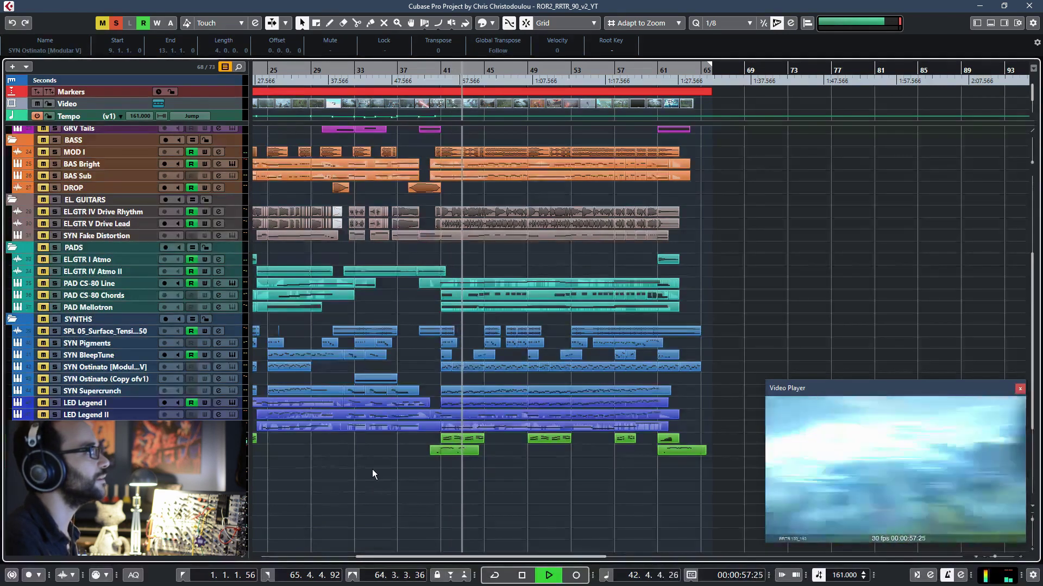
pyautogui.press('space')
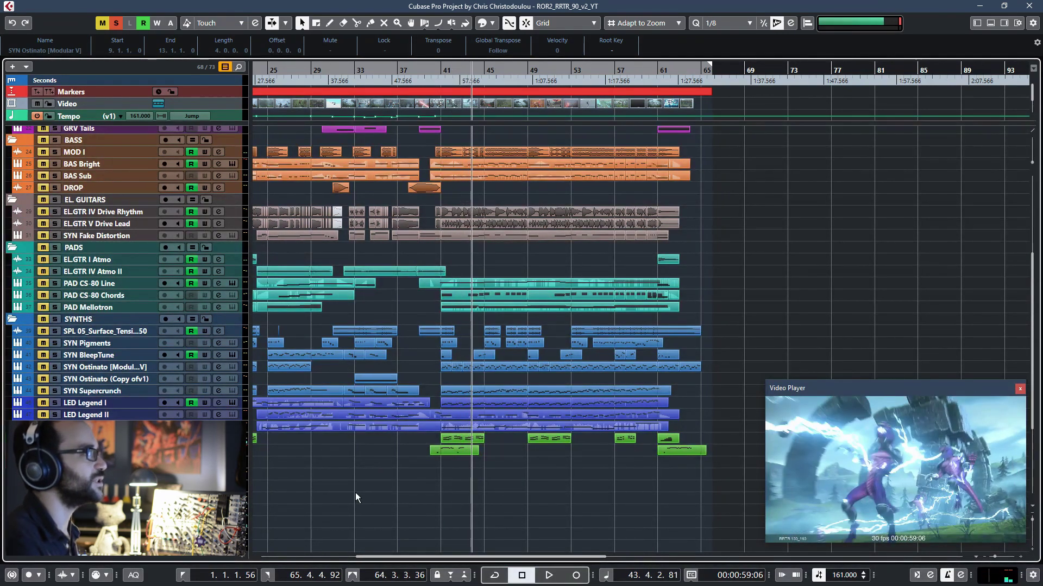
pyautogui.hotkey('alt', 's')
# - Audition the full mix from bar 9 to about bar 13 with no track soloed
pyautogui.click(437, 469)
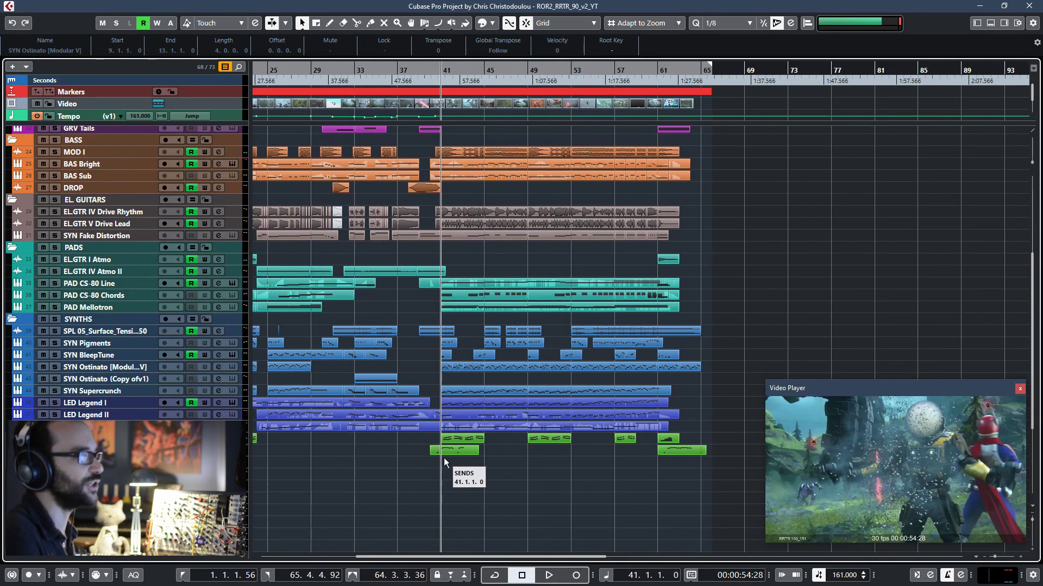
pyautogui.hscroll(-10, 556, 515)
pyautogui.scroll(1, 557, 515)
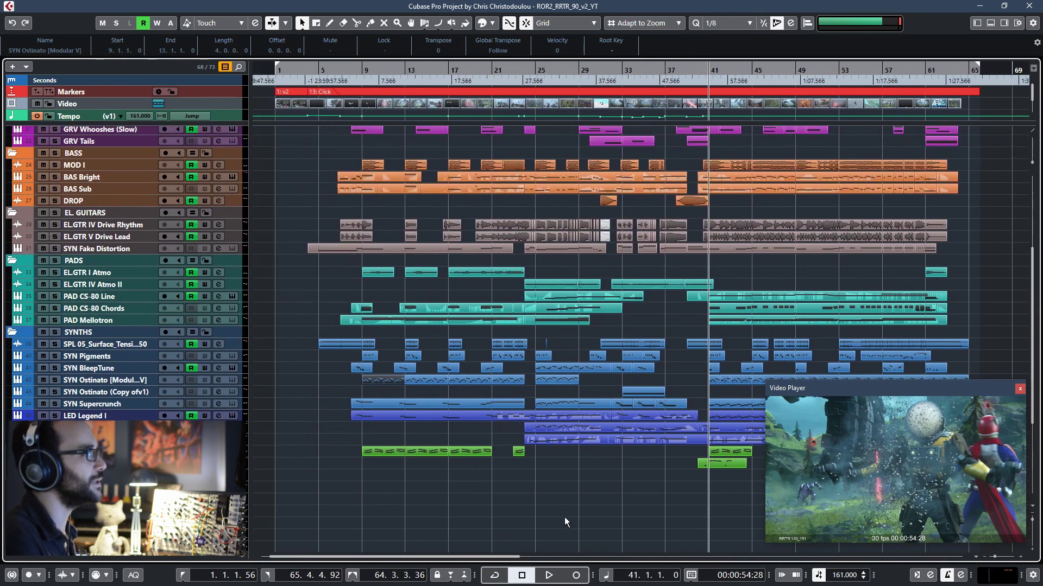
pyautogui.click(362, 465)
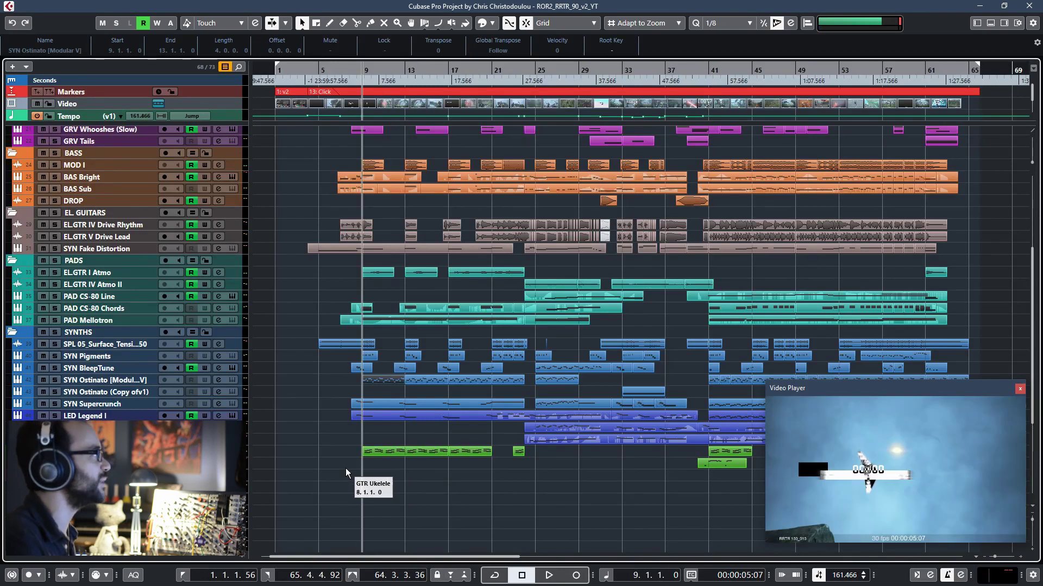
pyautogui.press('space')
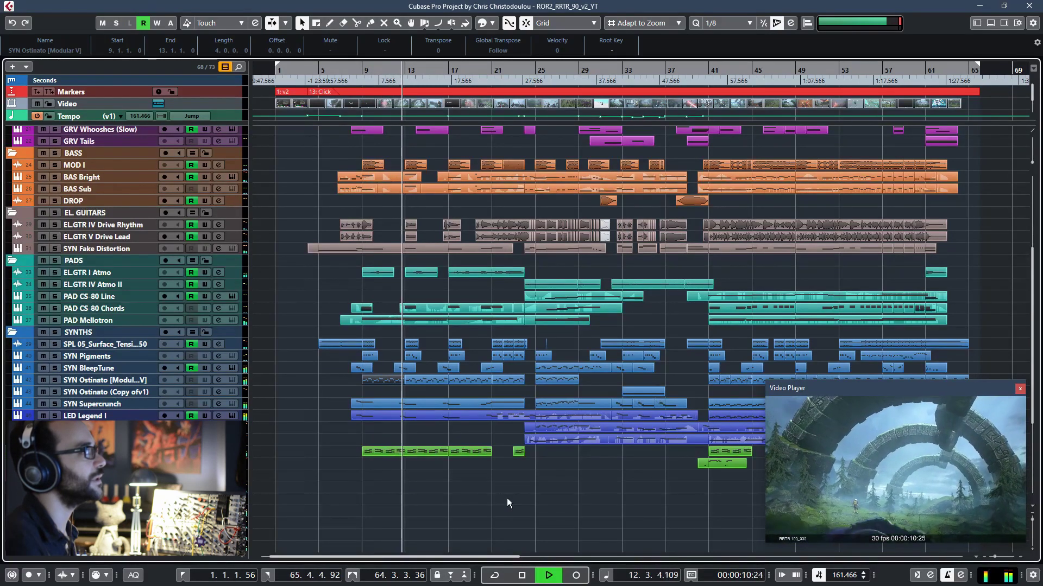
pyautogui.press('space')
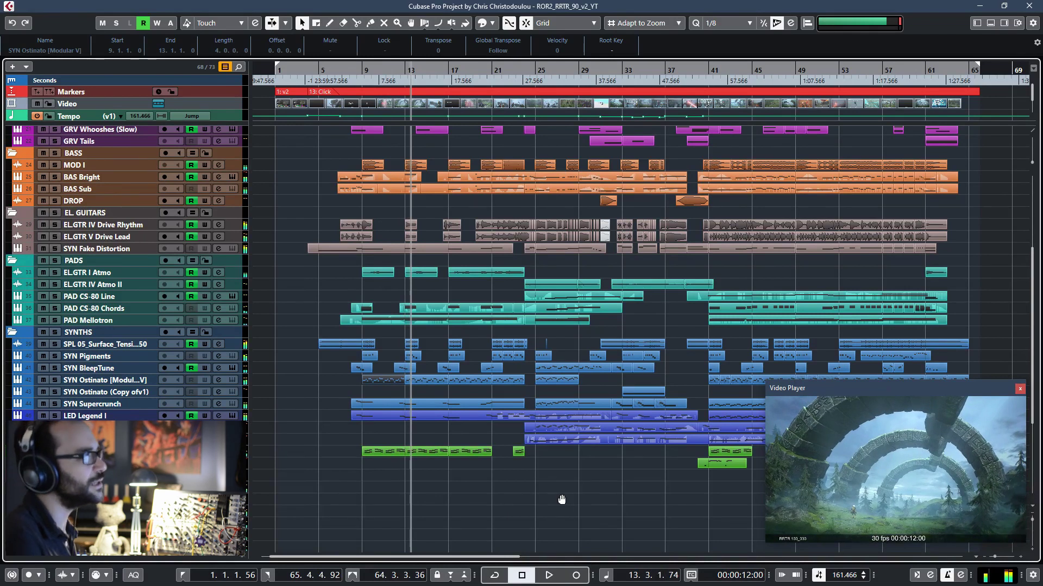
# - Place the playhead at bar 40 and solo a green track below LED Omni Lead
pyautogui.hscroll(5, 383, 471)
pyautogui.scroll(-1, 383, 471)
pyautogui.click(524, 464)
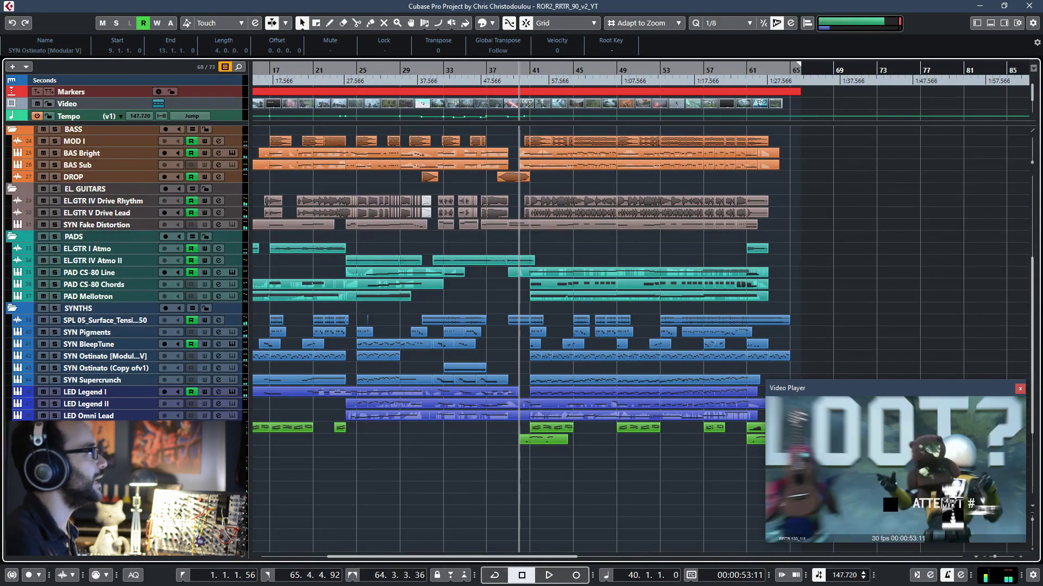
pyautogui.press('s')
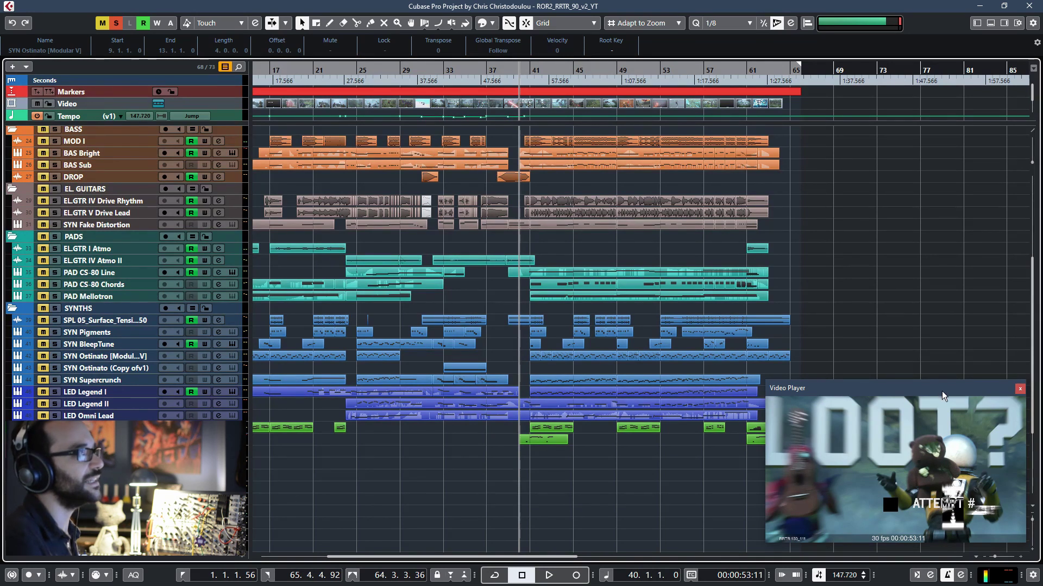
# - Set the Video Player to Half Size, move it over the beginning of the arrangement, and play the soloed track against the video from bar 40
pyautogui.rightClick(912, 416)
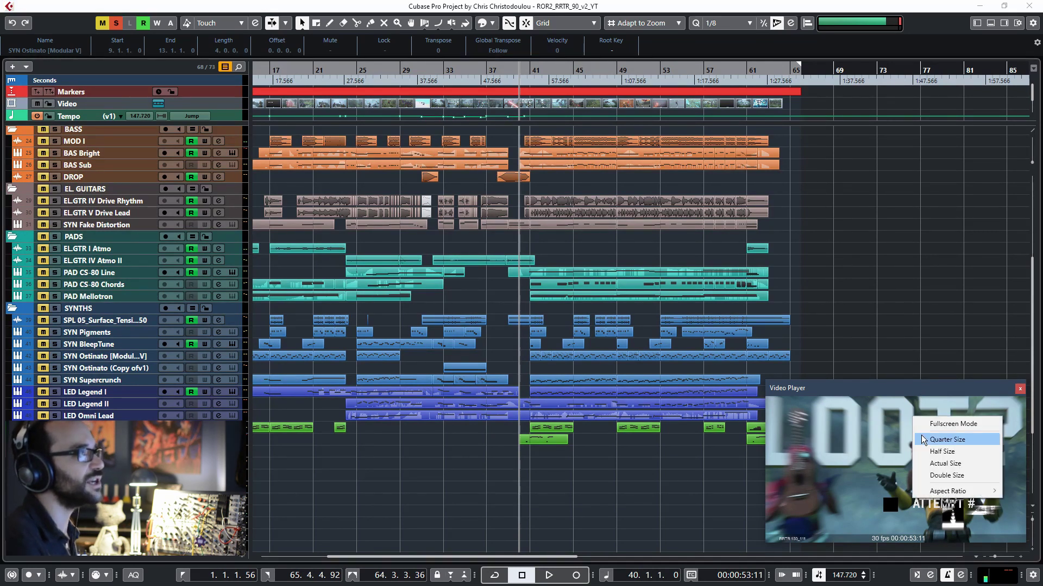
pyautogui.click(934, 453)
pyautogui.moveTo(904, 385); pyautogui.dragTo(270, 59)
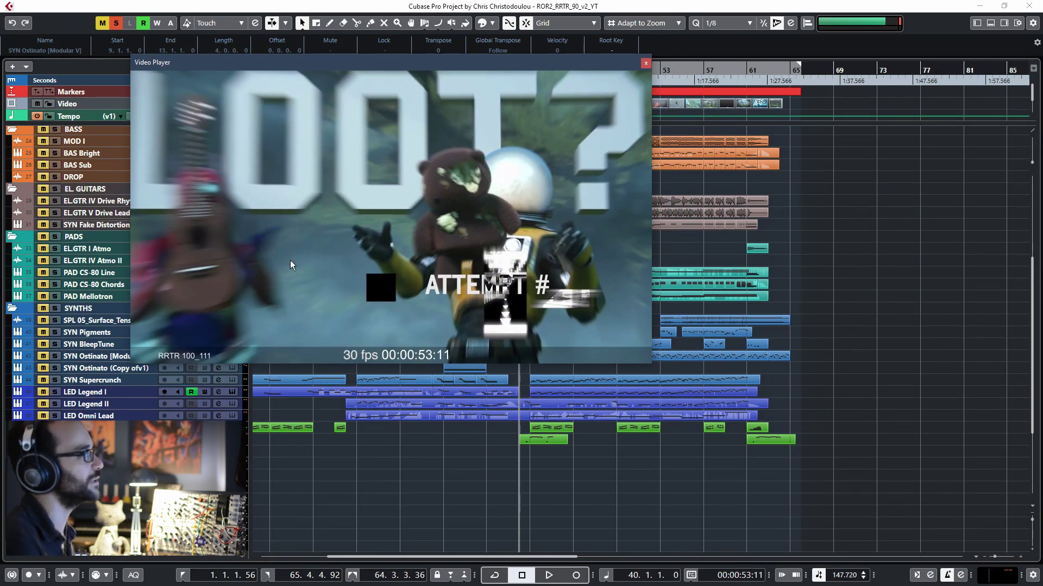
pyautogui.press('space')
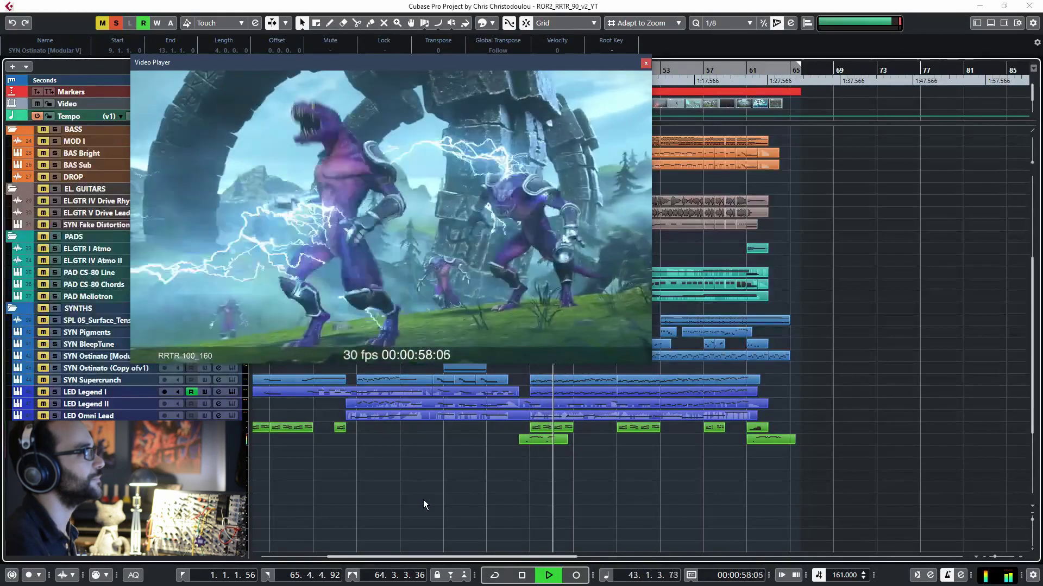
# - Audition the soloed track against the video up to about bar 64, clear the solo and return the Video Player to its small size
pyautogui.press('space')
pyautogui.click(753, 462)
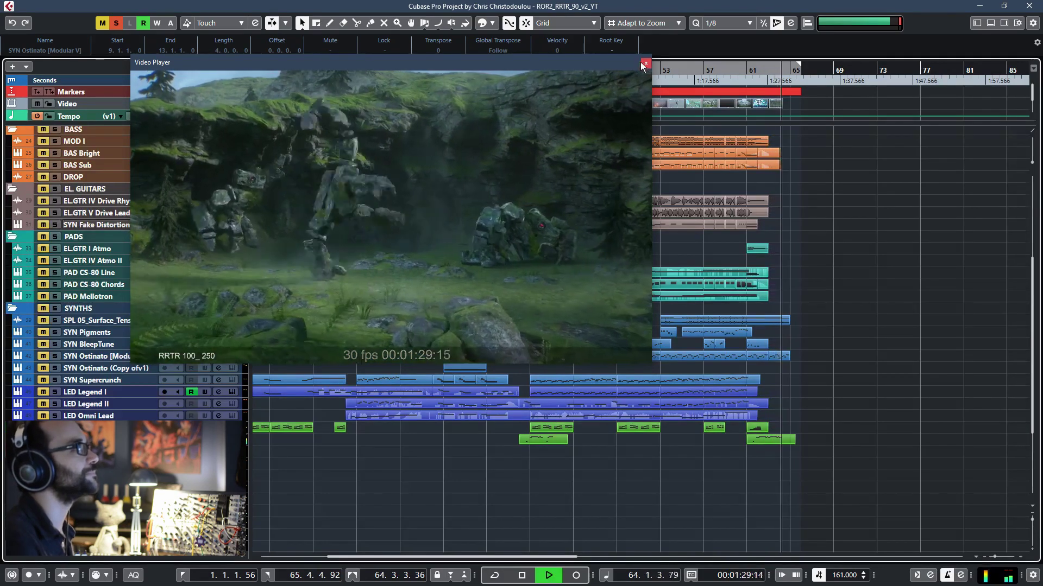
pyautogui.press('space')
pyautogui.doubleClick(492, 169)
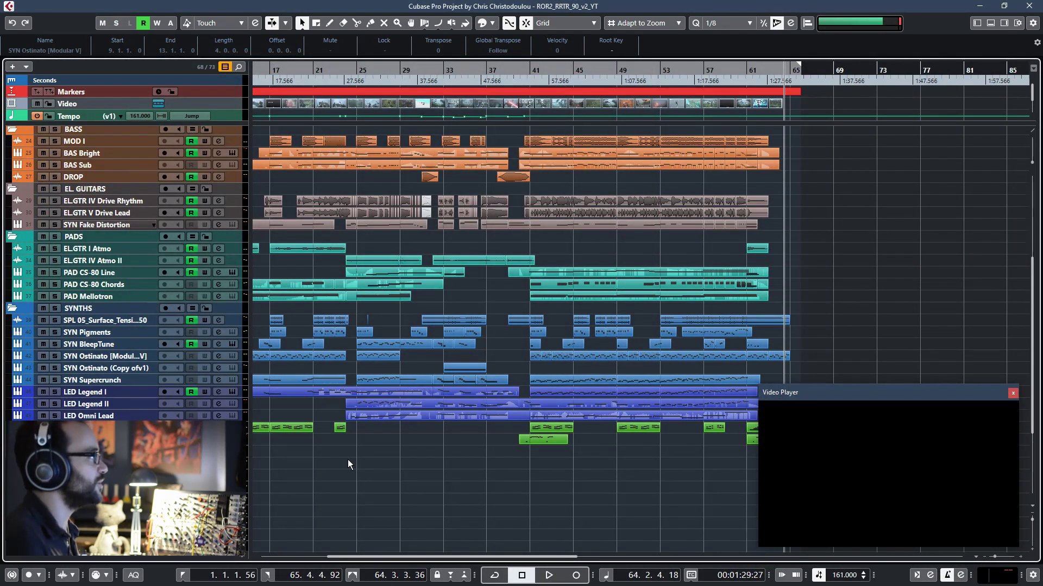
# - Show the Inspector, fit the whole arrangement in the project window and examine the inserts of the FX DEL DRE Delay+ send
pyautogui.scroll(-4, 348, 459)
pyautogui.hotkey('alt', 'i')
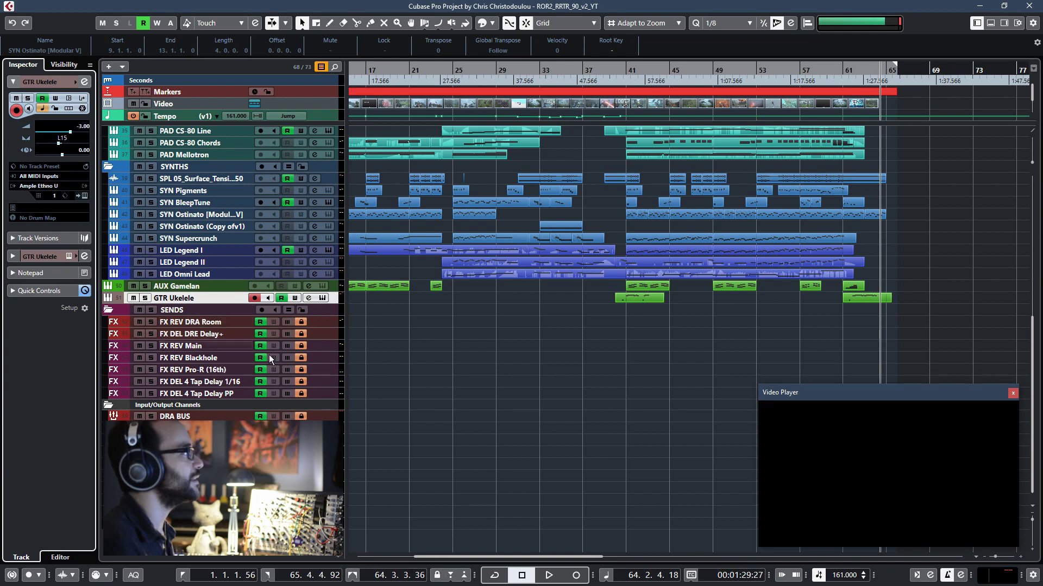
pyautogui.click(395, 379)
pyautogui.hotkey('shift', 'f')
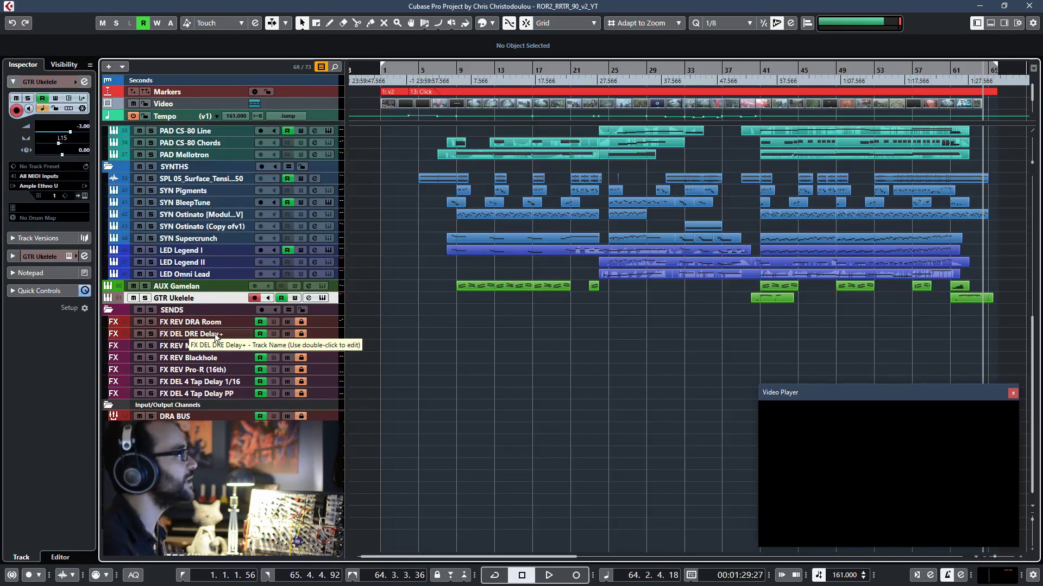
pyautogui.click(178, 337)
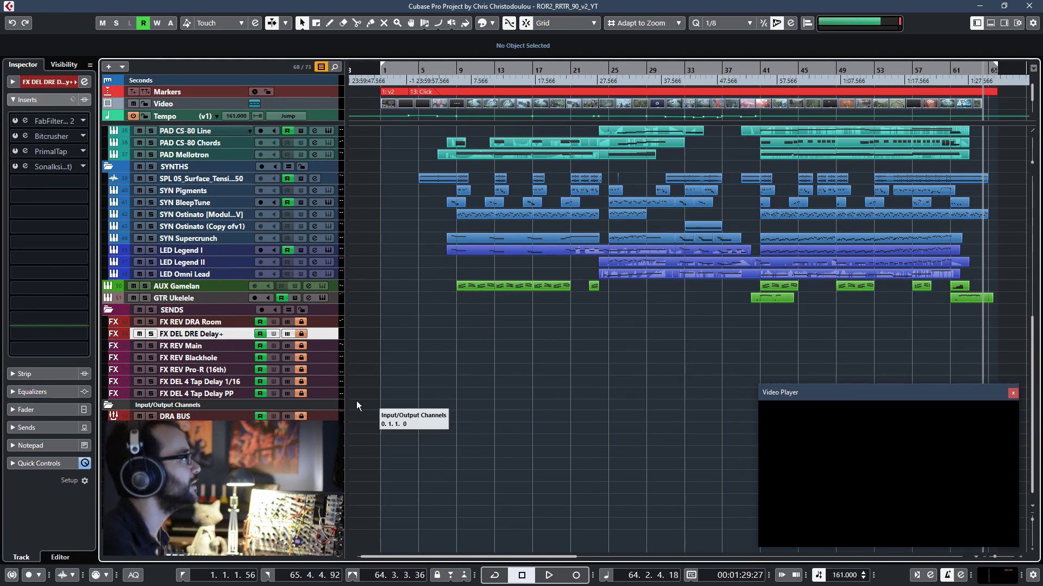
# - Open the UltraReverb insert on the FX REV Main send, examine its reverb settings and close it
pyautogui.click(211, 348)
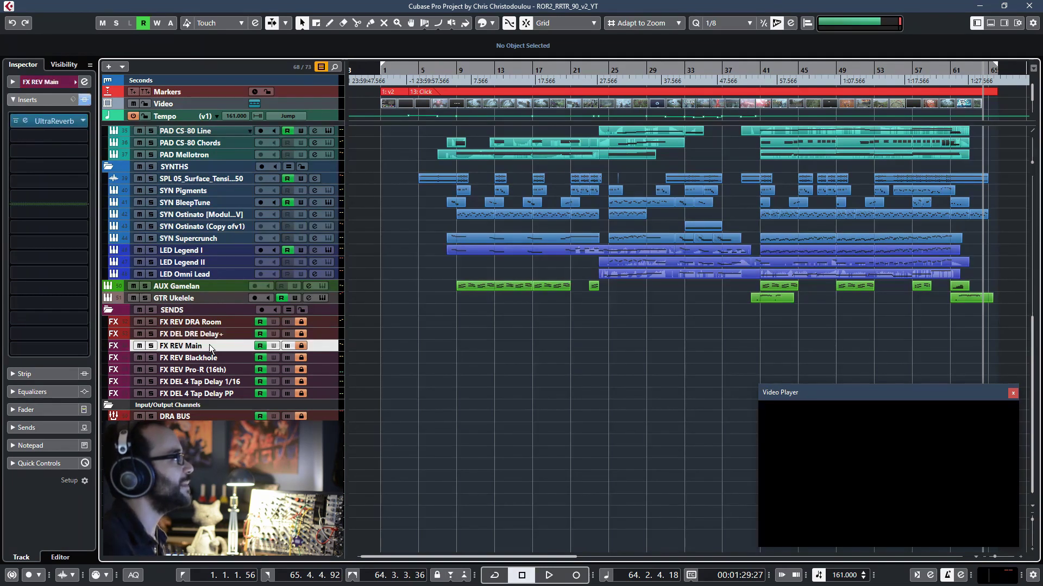
pyautogui.click(54, 121)
pyautogui.moveTo(613, 145); pyautogui.dragTo(650, 170)
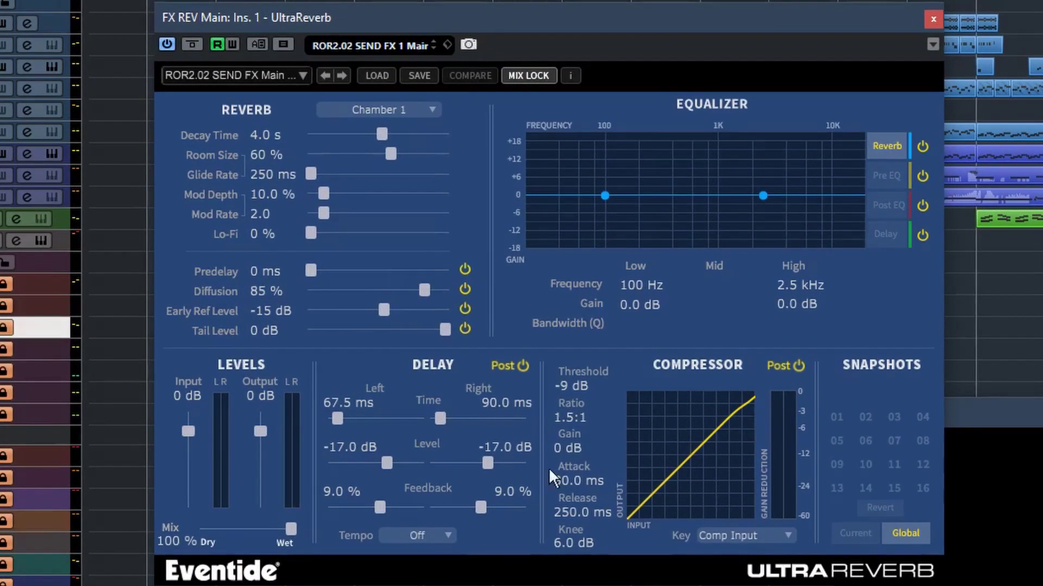
pyautogui.click(932, 19)
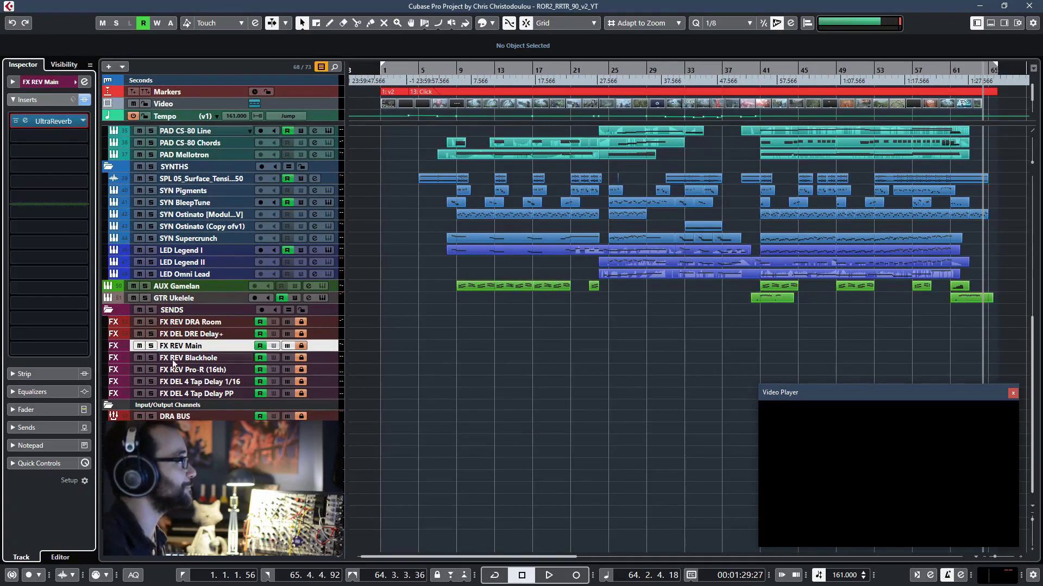
# - Open the Blackhole insert on the FX REV Blackhole send, examine its settings and close it
pyautogui.click(174, 359)
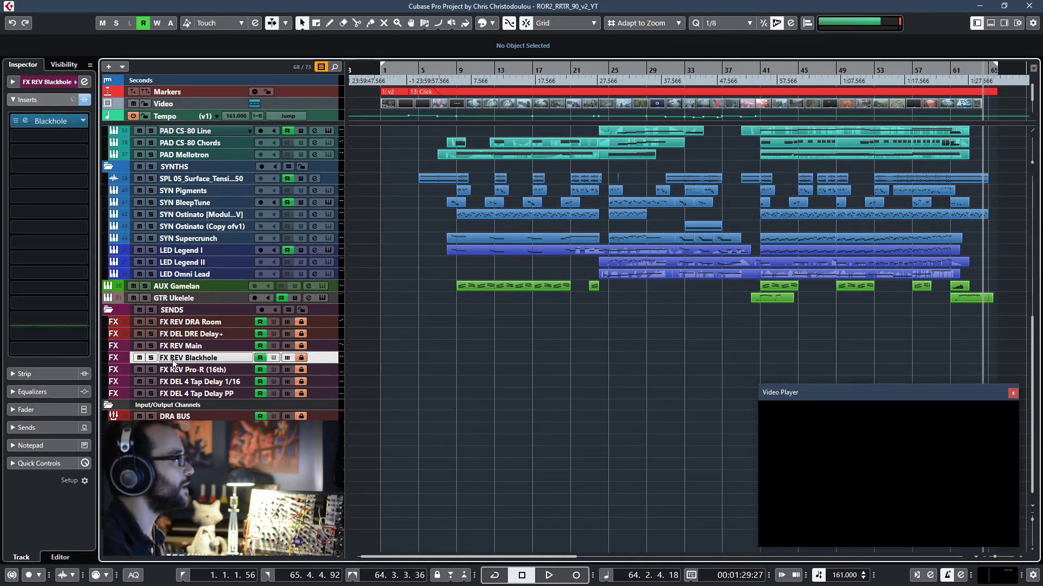
pyautogui.click(51, 122)
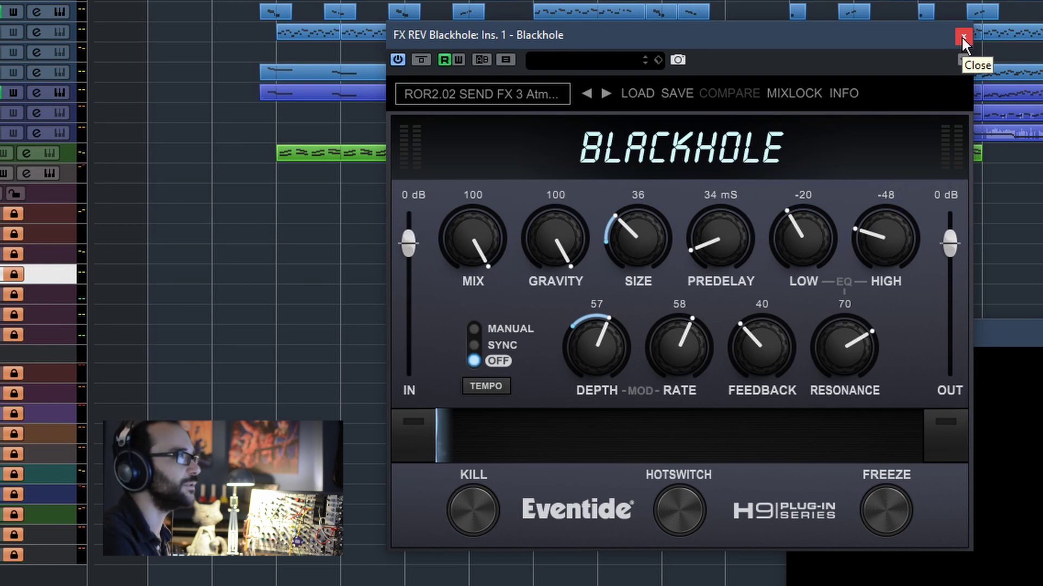
pyautogui.click(962, 37)
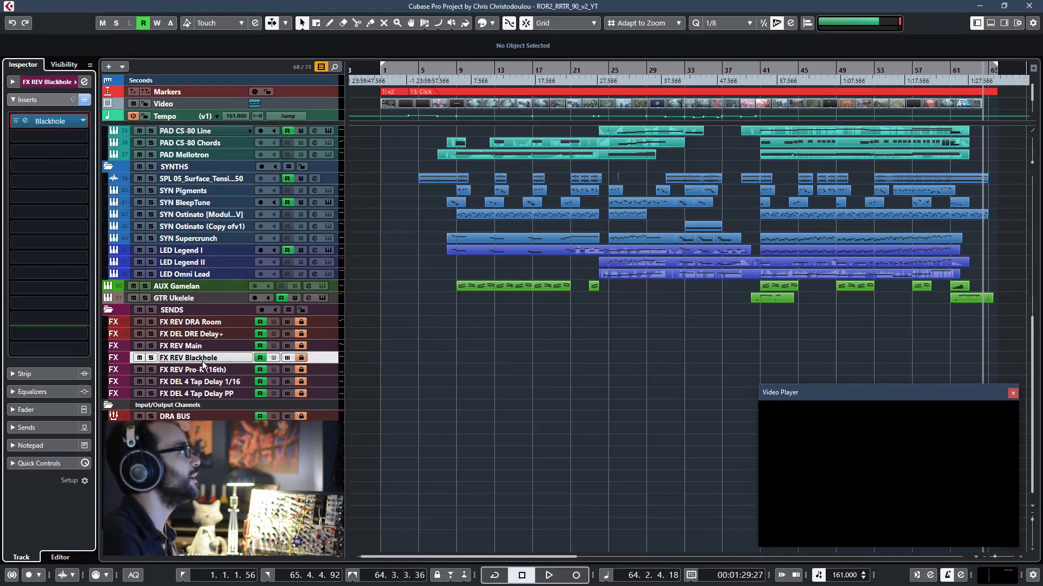
# - Open the FabFilter Pro-R insert on the FX REV Pro-R (16th) send, examine its predelay and EQ curves, and close it
pyautogui.click(198, 372)
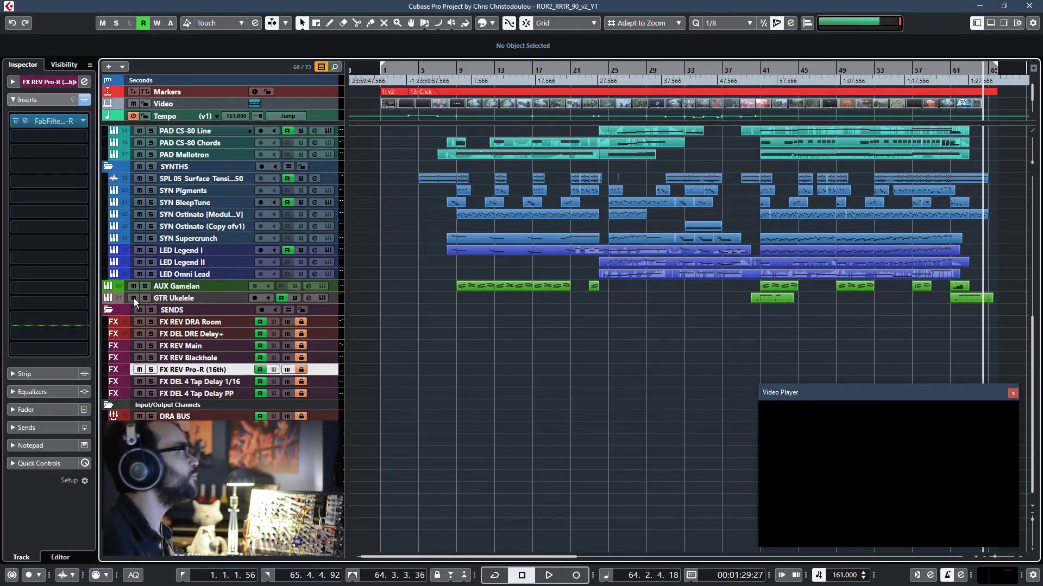
pyautogui.click(60, 123)
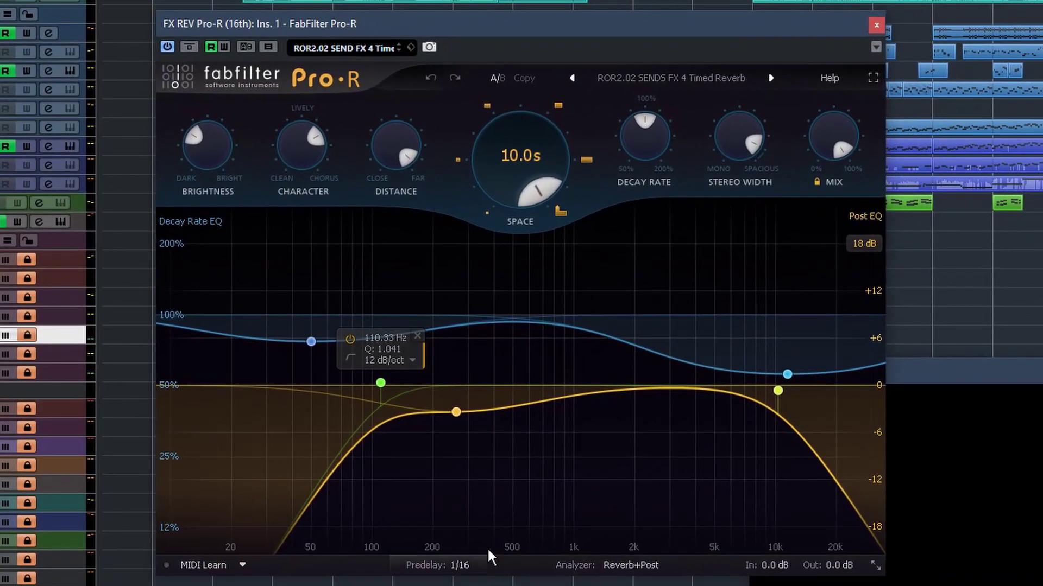
pyautogui.moveTo(444, 573)
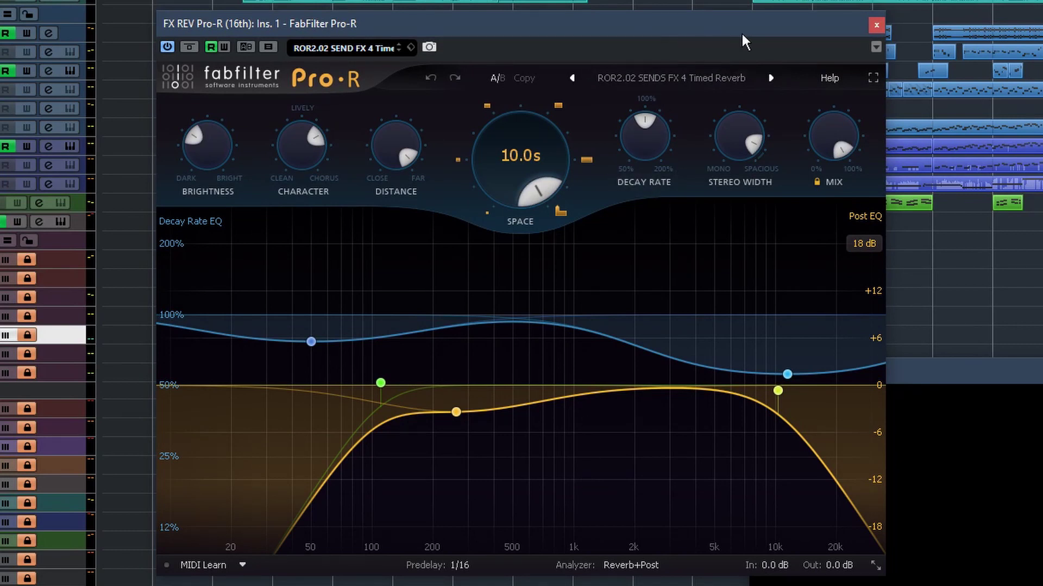
pyautogui.moveTo(474, 450)
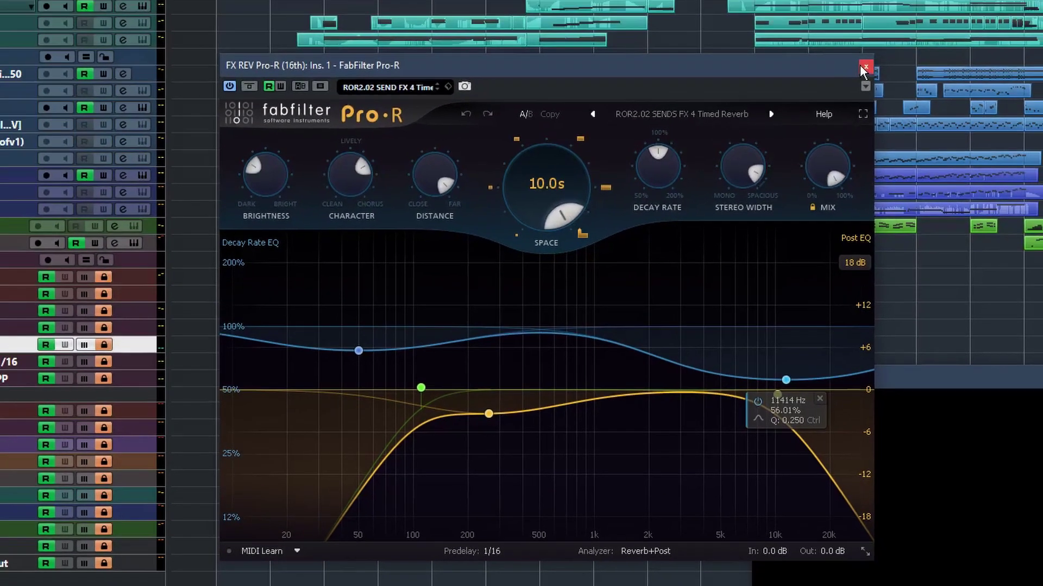
pyautogui.click(875, 25)
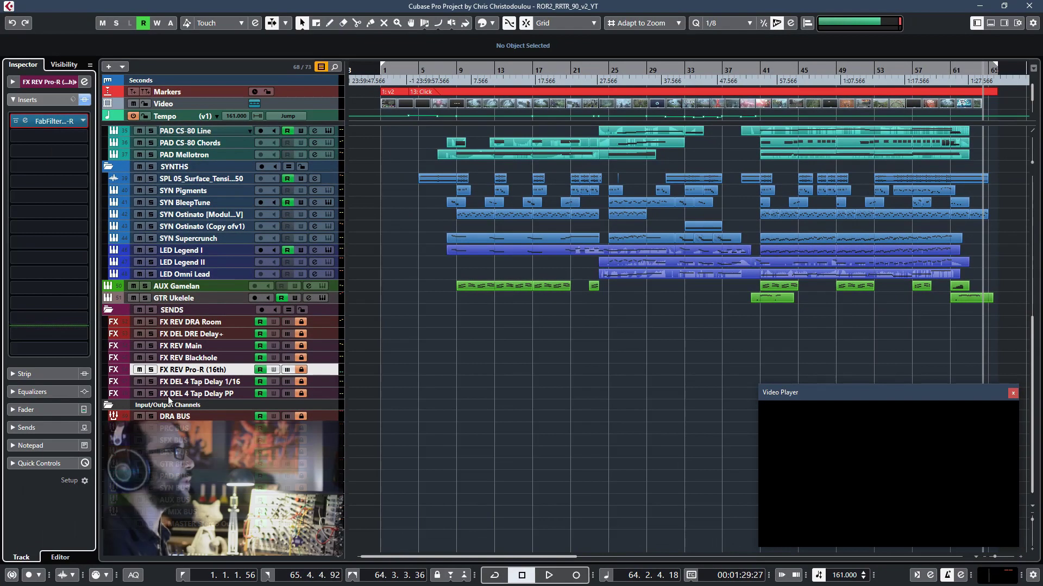
# - Open the EchoBoy inserts of the 4 Tap Delay 1/16 and 4 Tap Delay PP sends together, compare their settings and close both
pyautogui.click(184, 381)
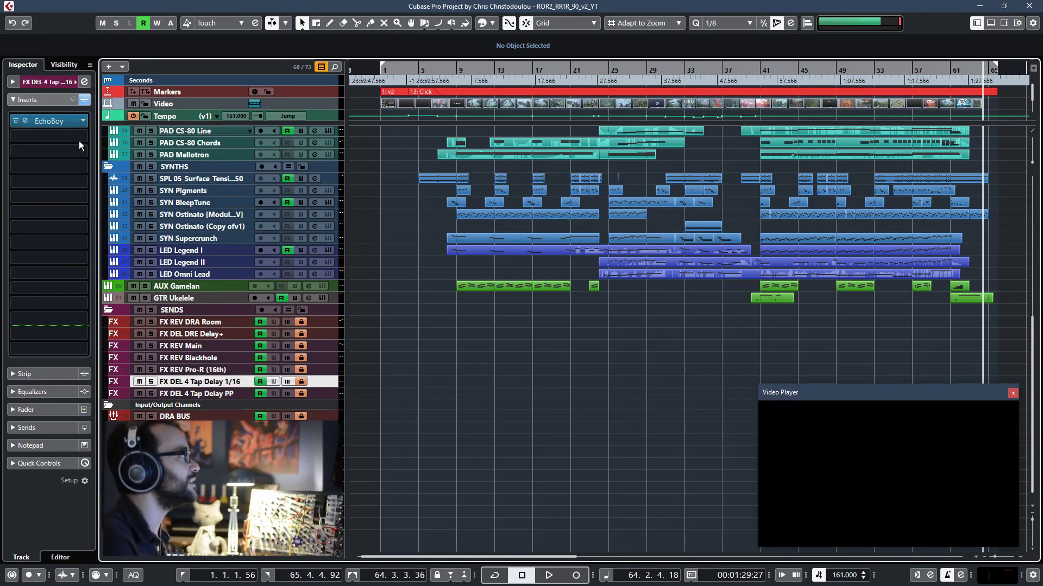
pyautogui.click(51, 124)
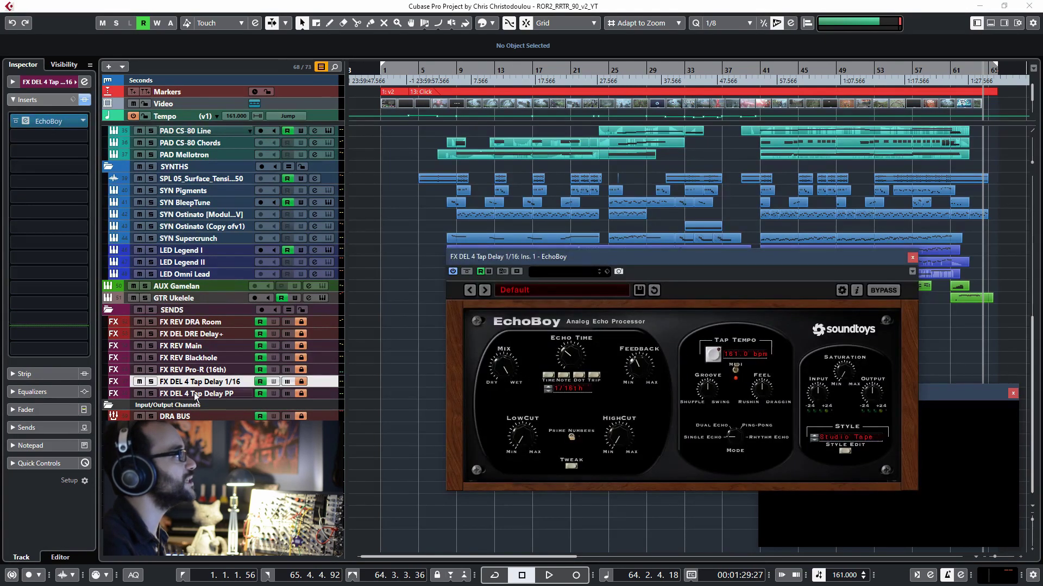
pyautogui.click(195, 394)
pyautogui.moveTo(654, 263); pyautogui.dragTo(358, 148)
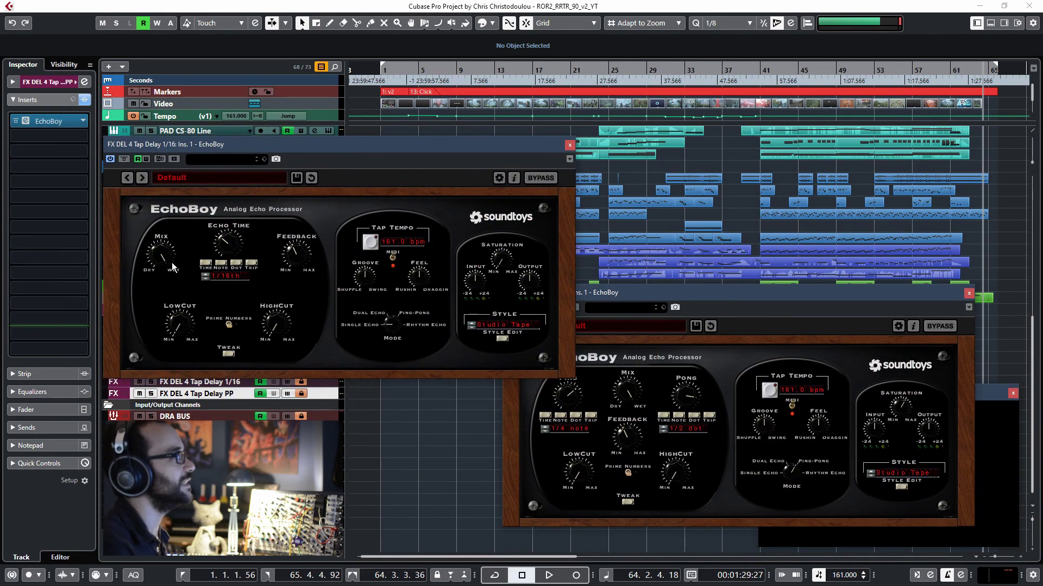
pyautogui.click(596, 387)
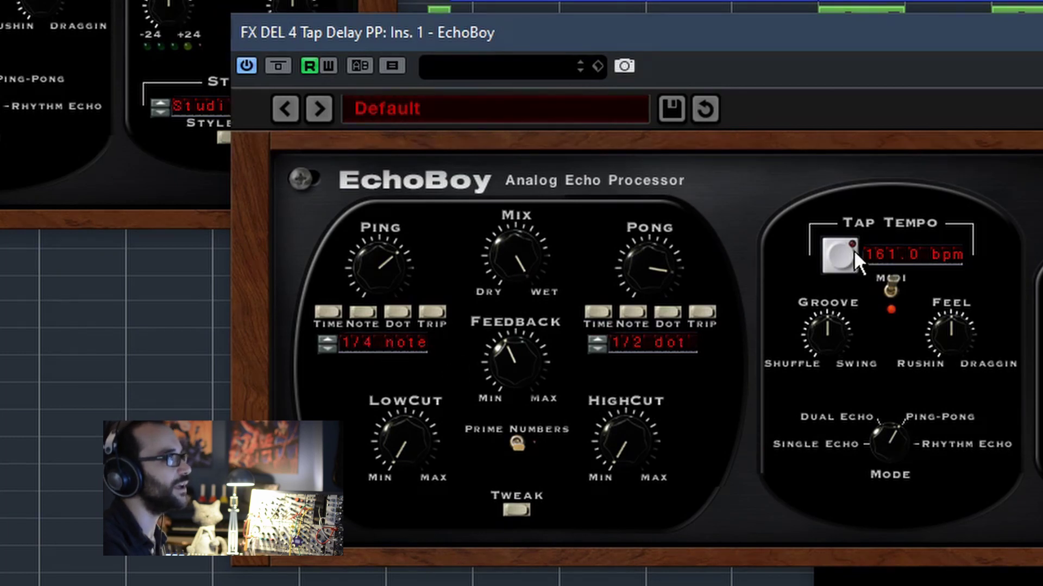
pyautogui.hotkey('ctrl', 'w')
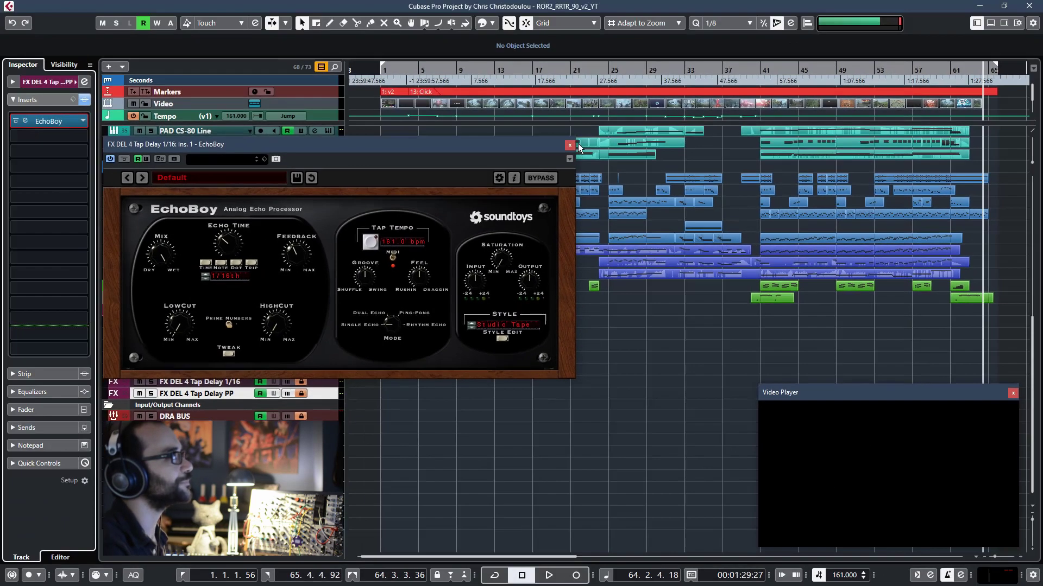
pyautogui.click(570, 146)
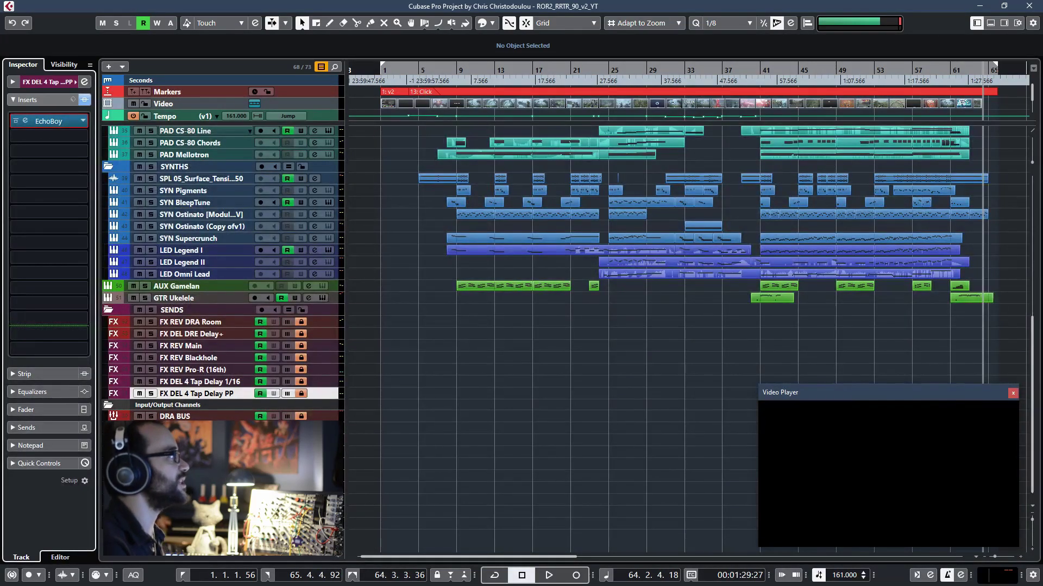
# - Select the MIX BUS channel and examine its FabFilter Pro-Q 2 and Pro-C 2 inserts, closing each one
pyautogui.click(174, 428)
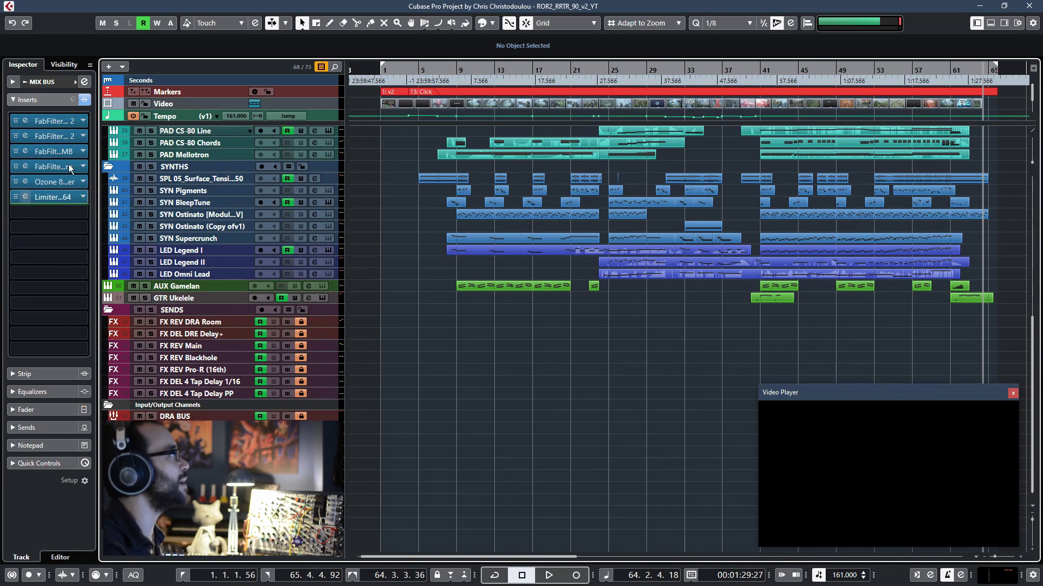
pyautogui.click(51, 121)
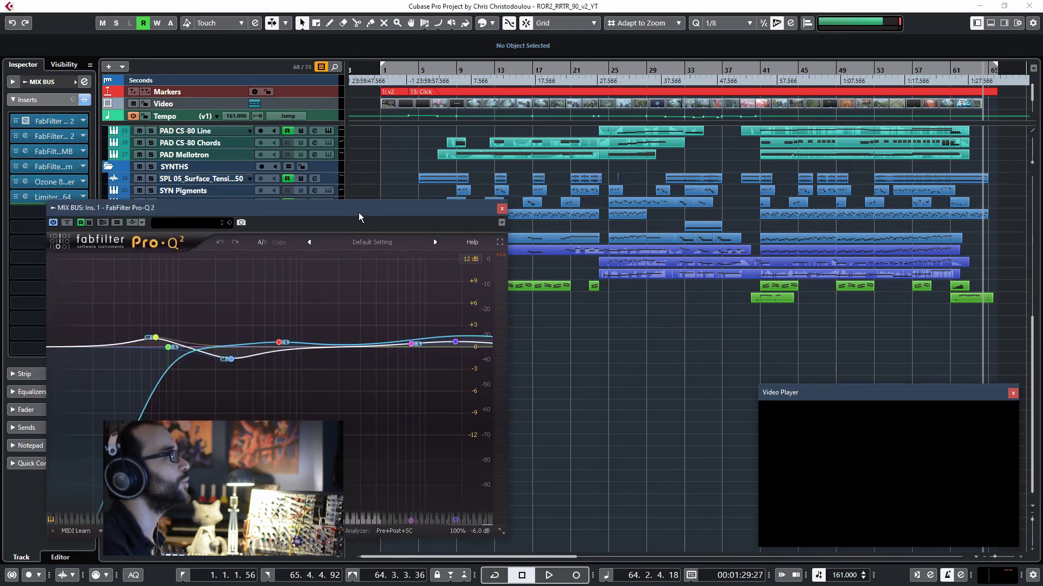
pyautogui.moveTo(363, 213); pyautogui.dragTo(657, 212)
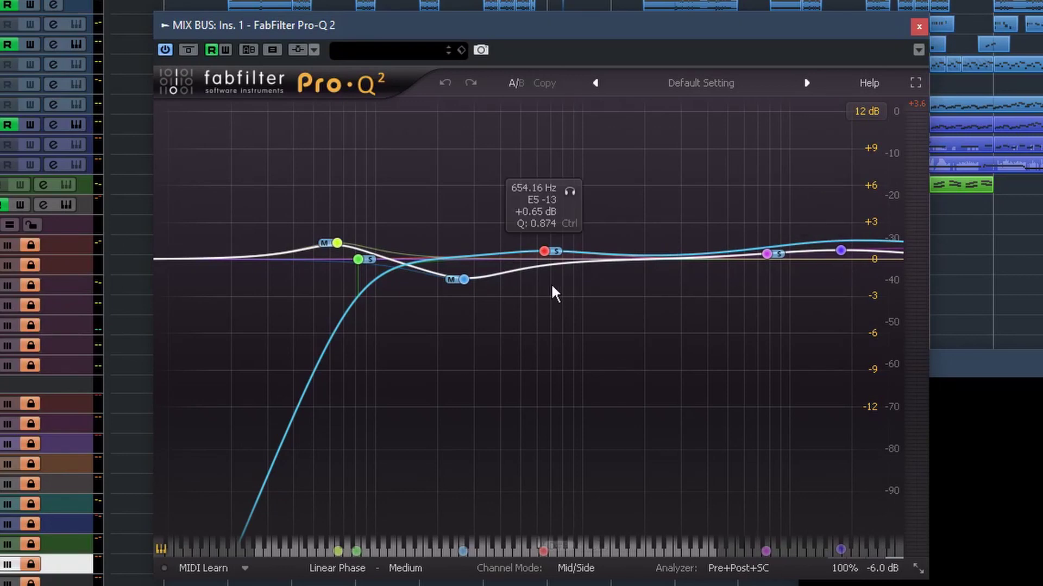
pyautogui.click(918, 27)
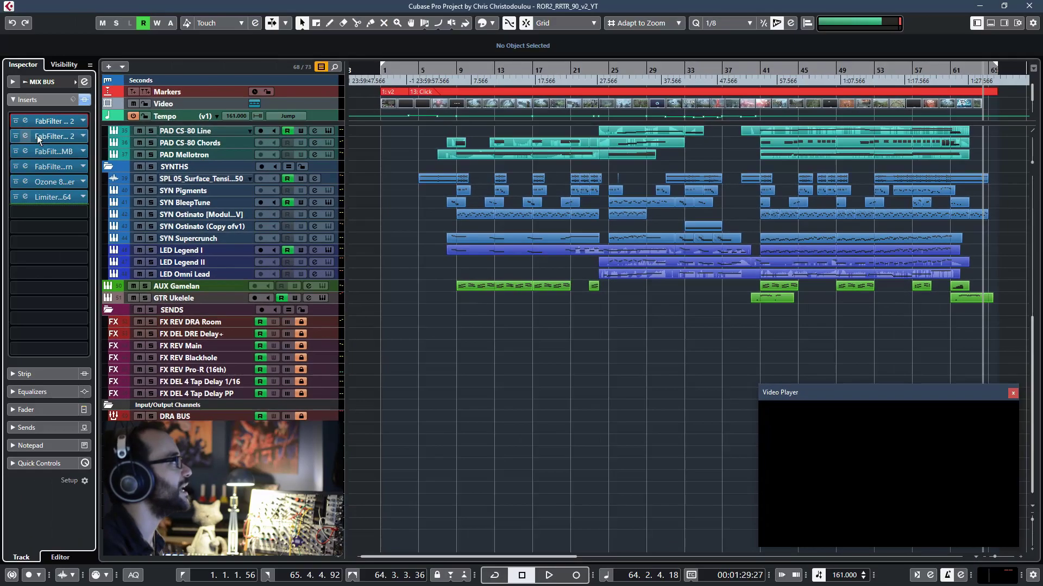
pyautogui.click(53, 137)
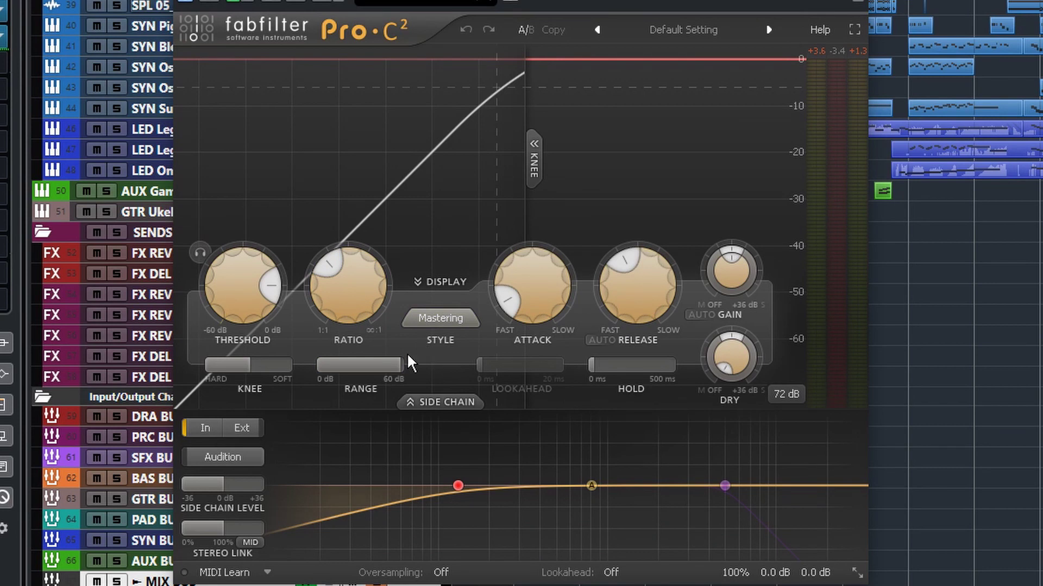
pyautogui.moveTo(338, 304)
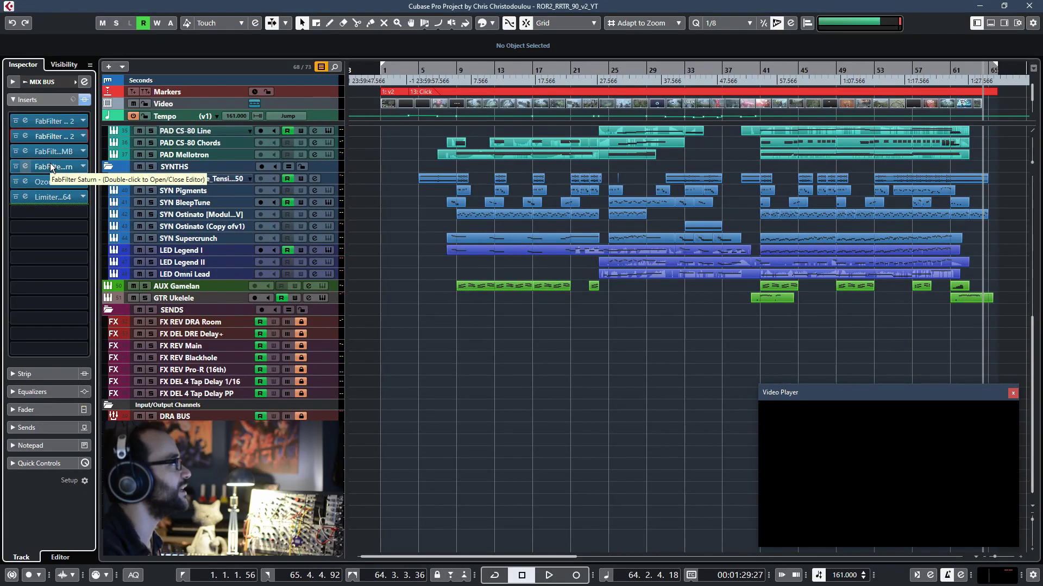
# - Open the FabFilter Saturn insert on the MIX BUS, examine the saturation settings of its three bands and close it
pyautogui.doubleClick(50, 164)
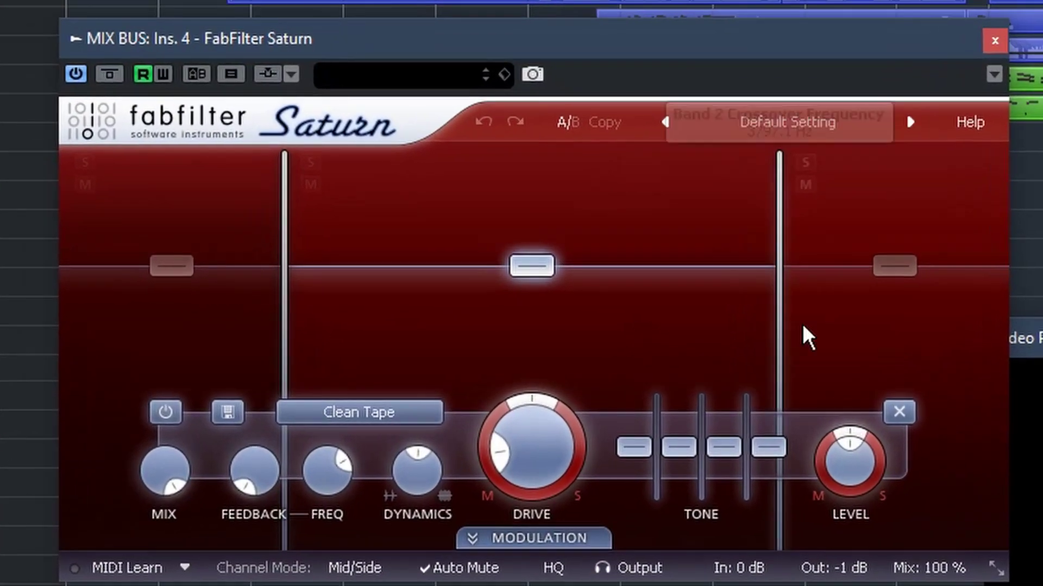
pyautogui.click(809, 337)
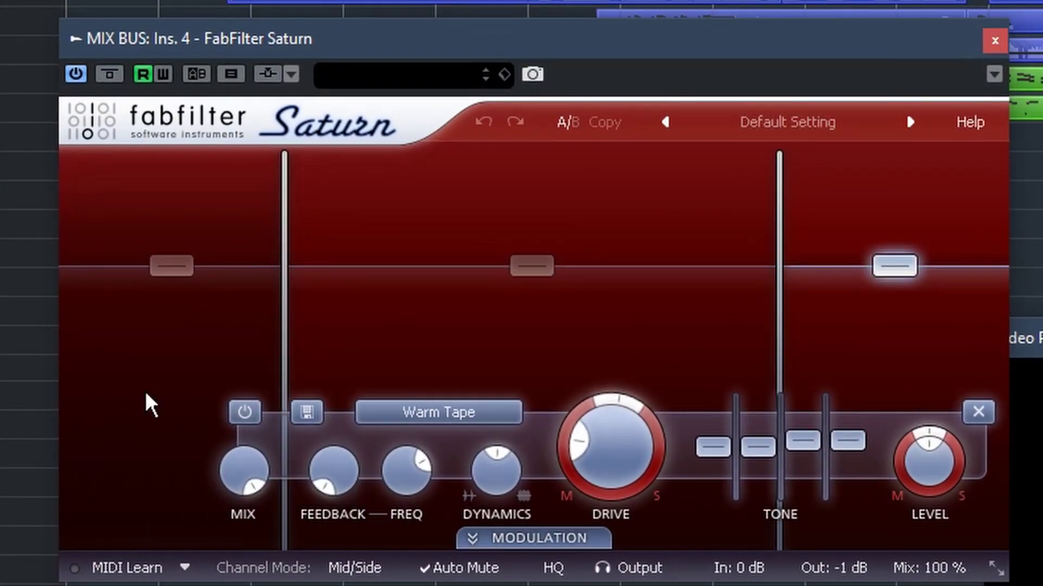
pyautogui.click(353, 366)
pyautogui.click(202, 354)
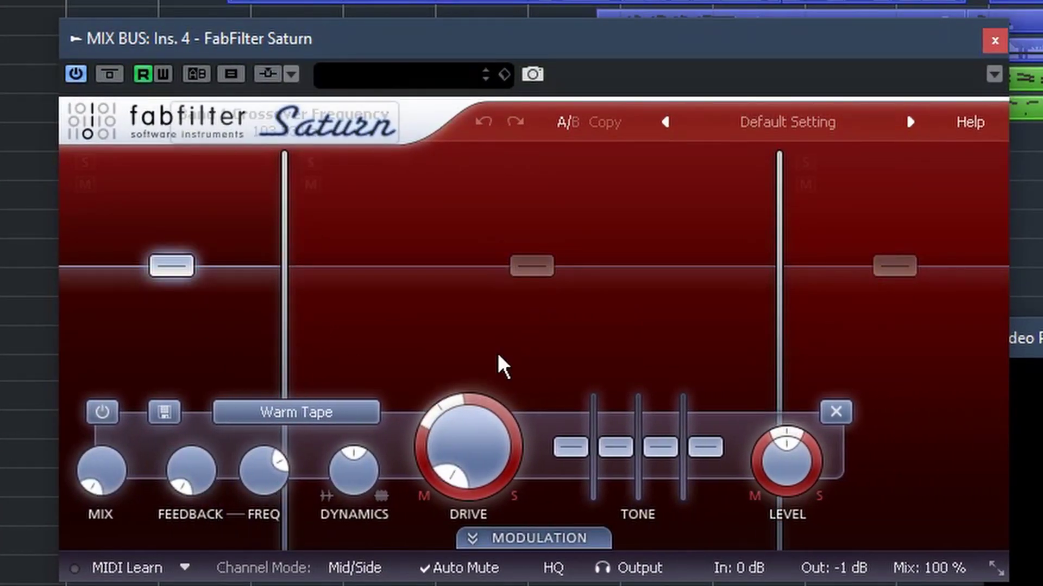
pyautogui.click(455, 351)
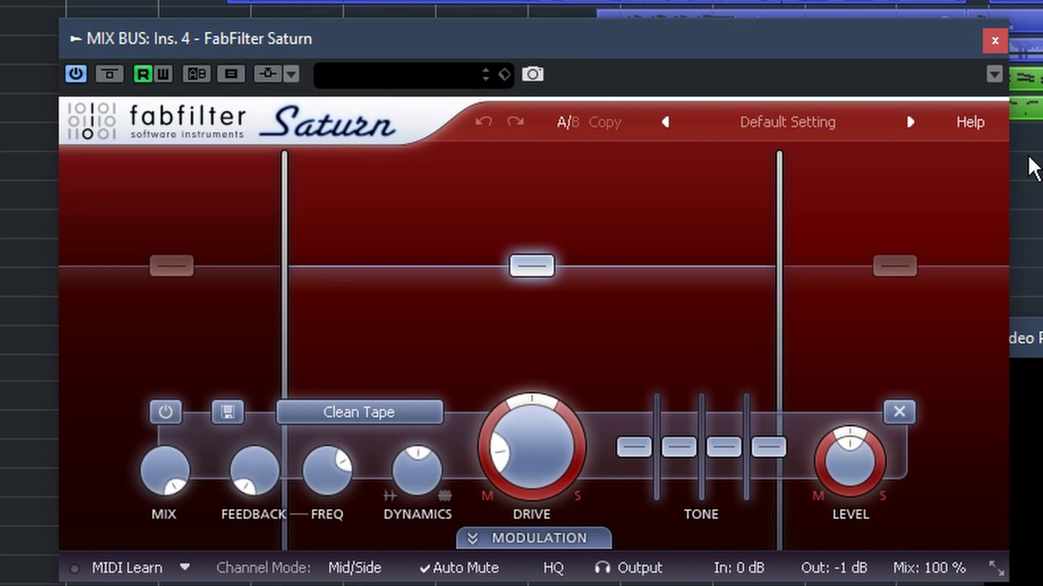
pyautogui.click(994, 40)
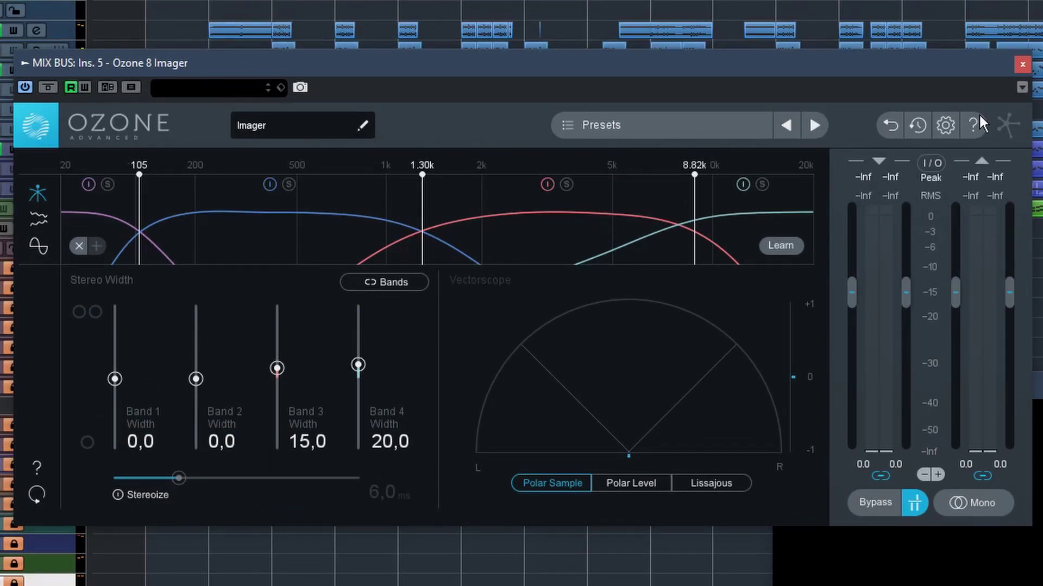
# - Close the MIX BUS Ozone 8 Imager, and examine the Limiter6-x64 insert's compressor, limiter and clipper settings twice, closing it each time
pyautogui.click(1022, 65)
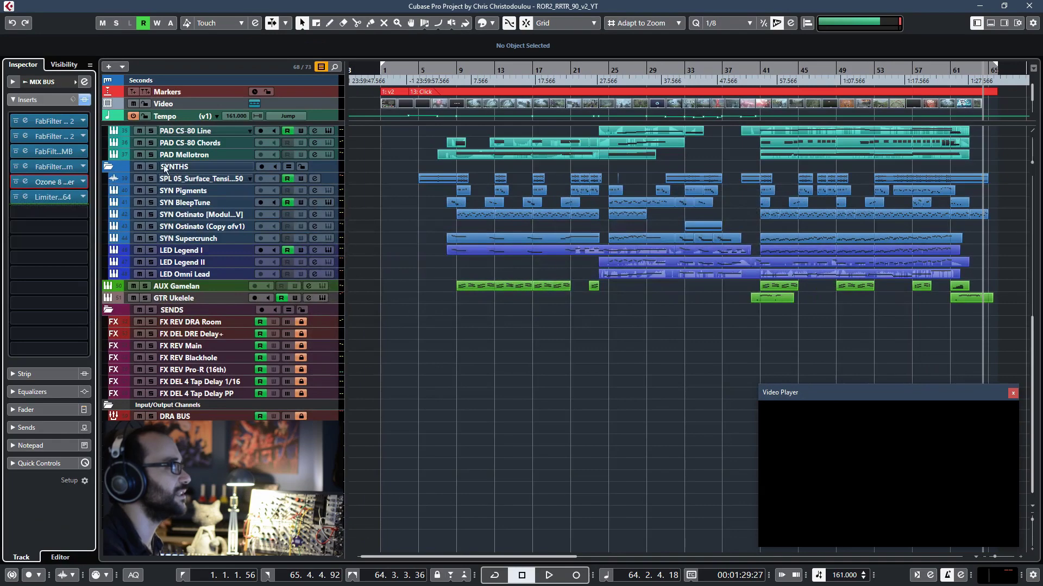
pyautogui.click(55, 197)
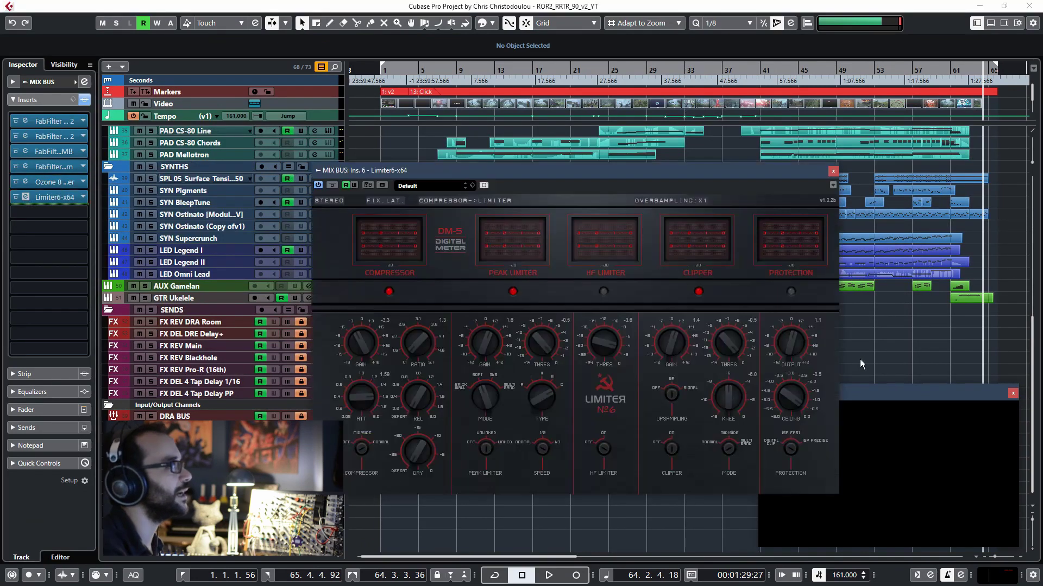
pyautogui.moveTo(560, 175); pyautogui.dragTo(562, 202)
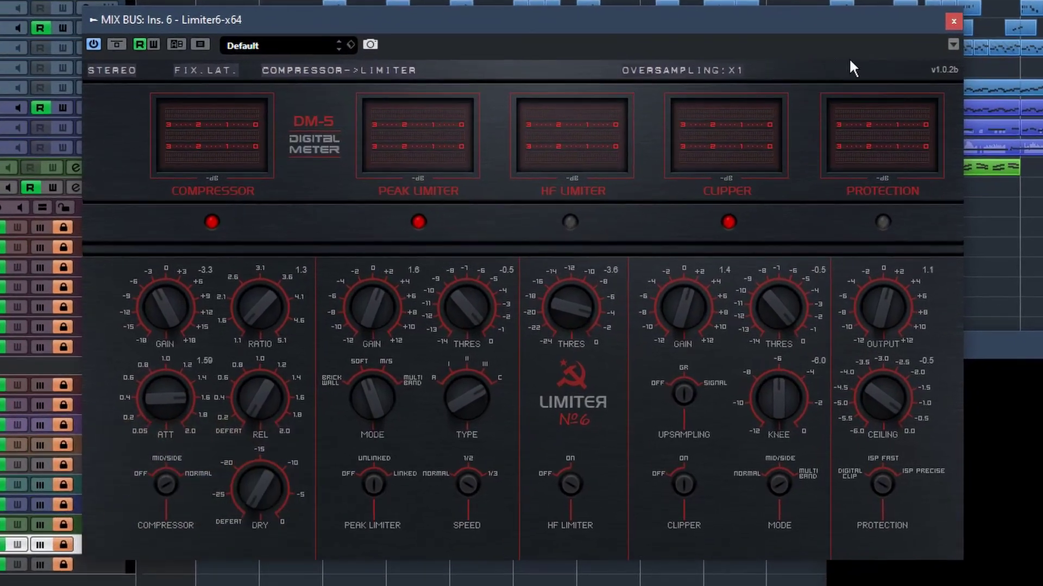
pyautogui.click(952, 24)
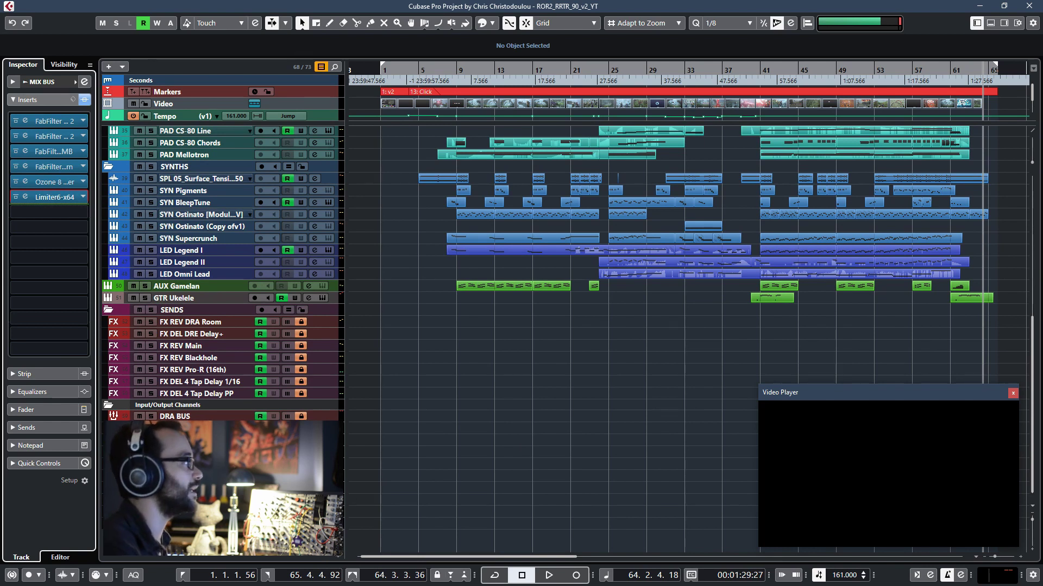
pyautogui.click(61, 201)
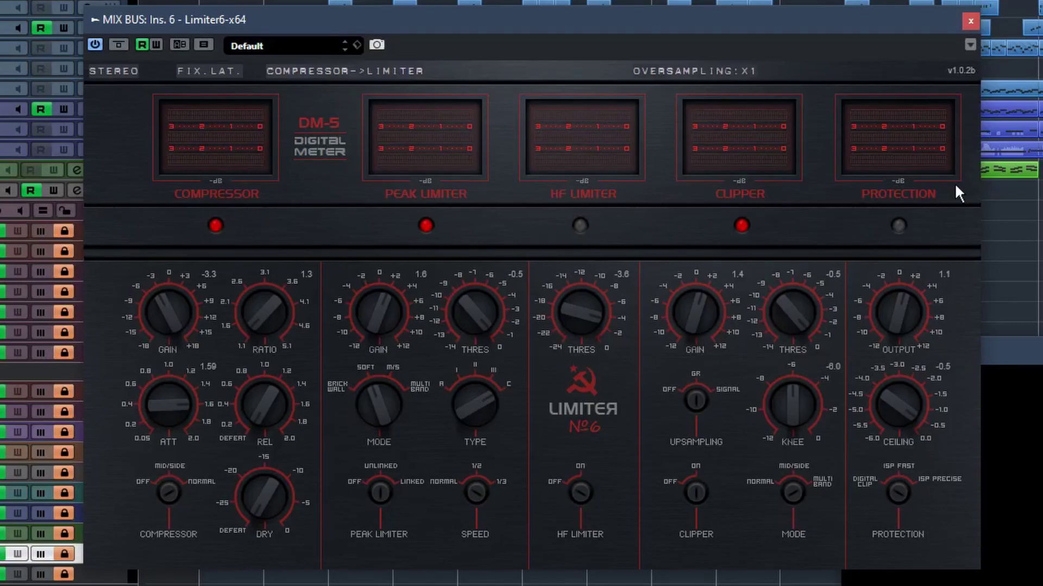
pyautogui.click(970, 21)
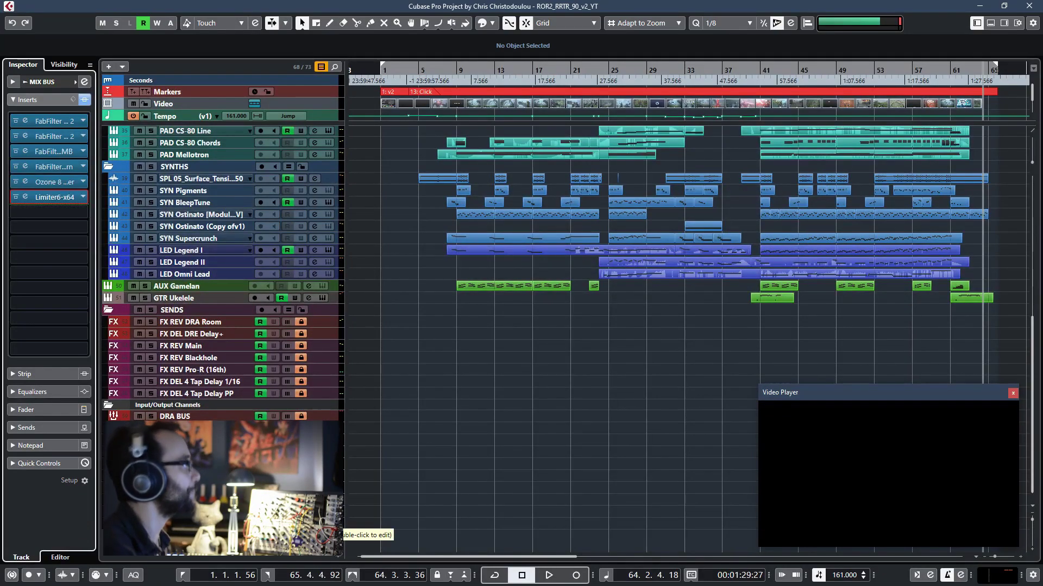
# - Select the MASTER Stereo Out channel and examine its Gullfoss and FabFilter Pro-L 2 inserts, closing each one
pyautogui.click(338, 522)
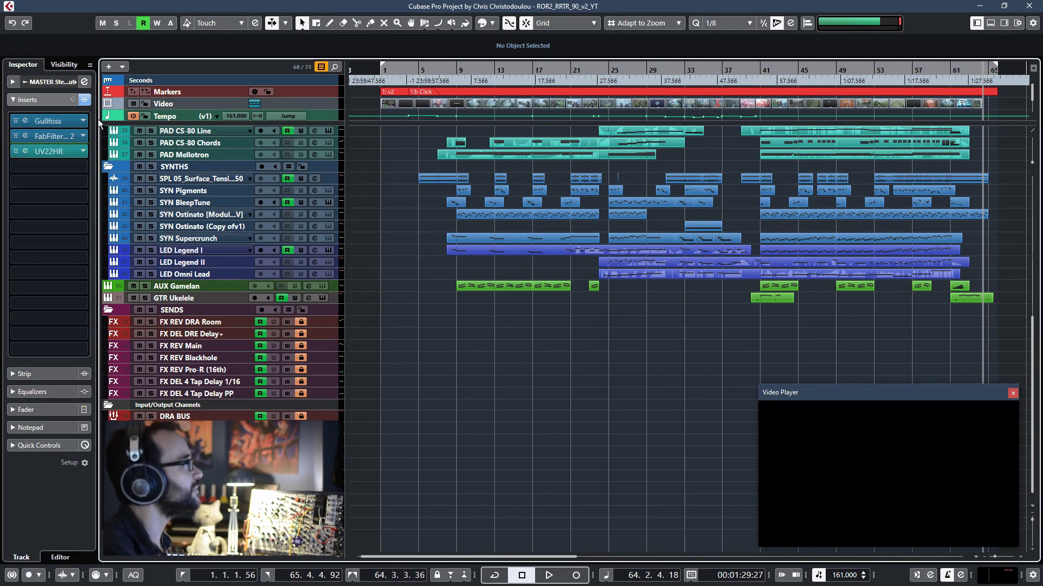
pyautogui.click(48, 121)
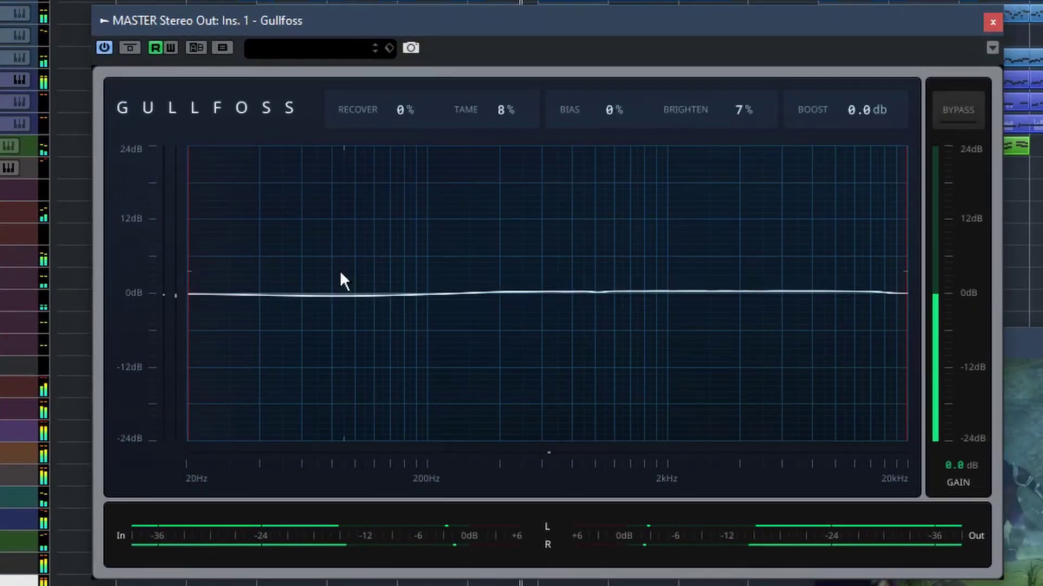
pyautogui.click(993, 22)
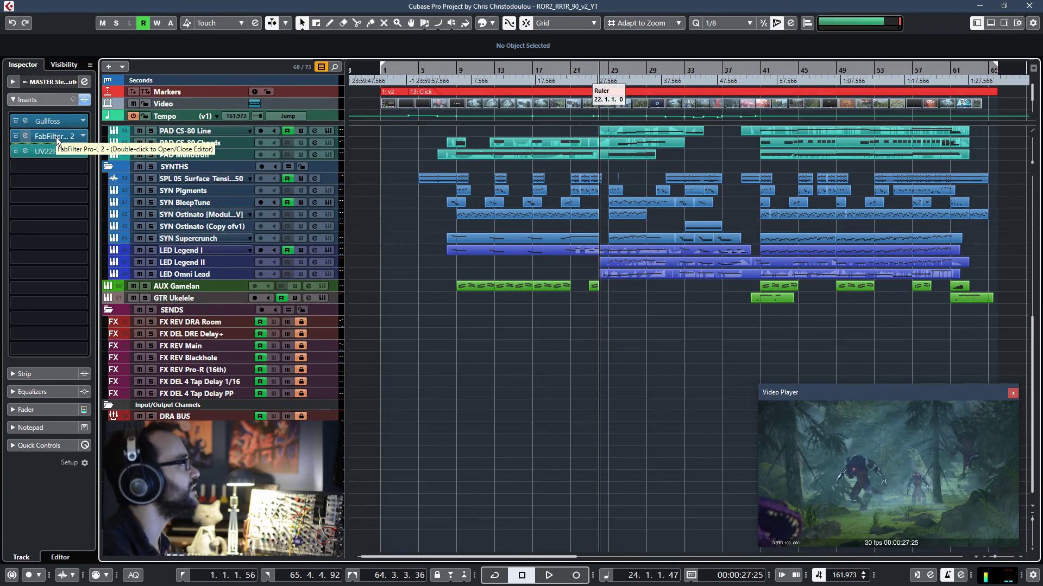
pyautogui.doubleClick(59, 140)
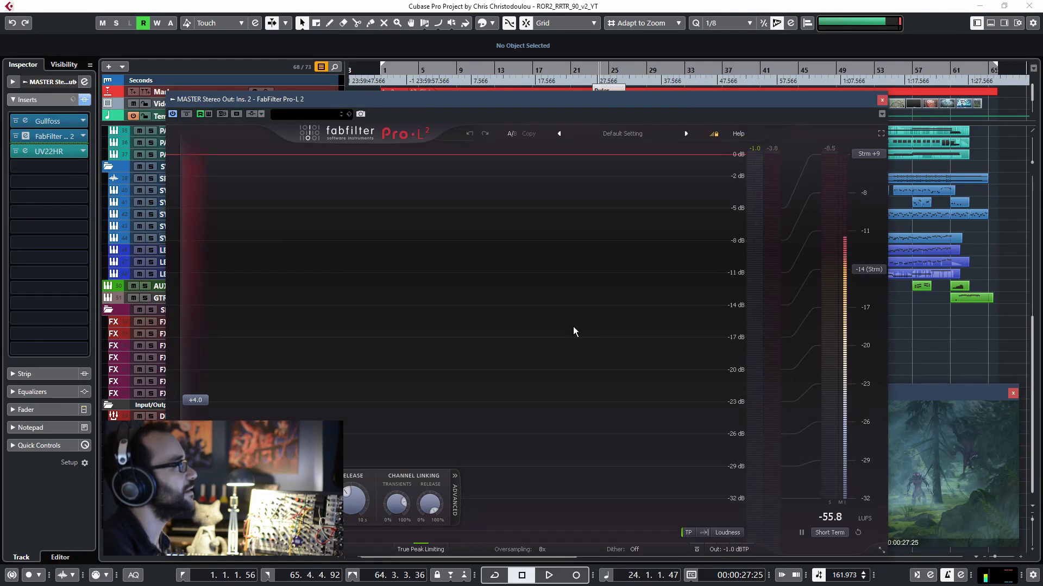
pyautogui.click(883, 101)
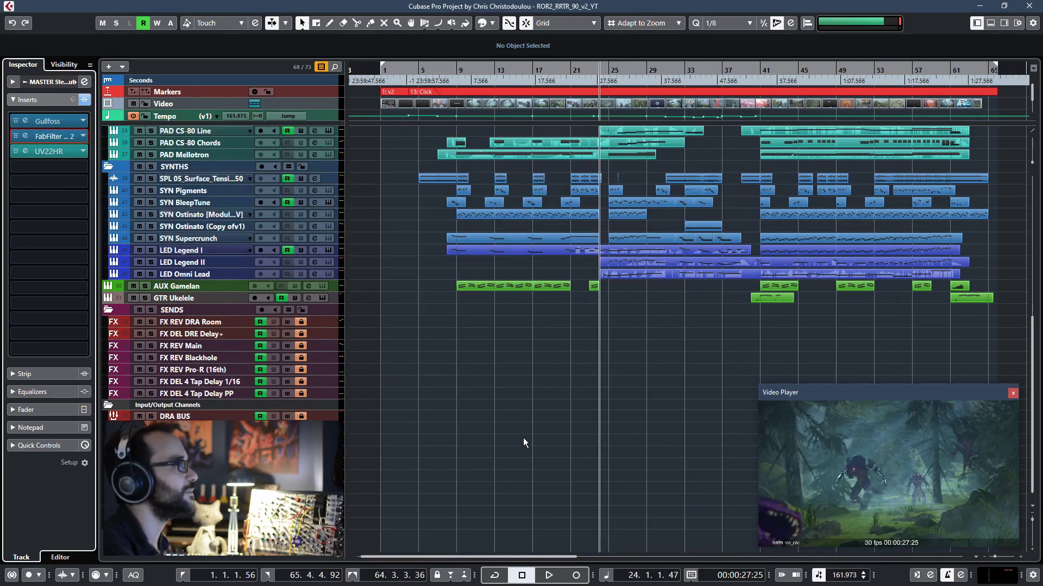
pyautogui.scroll(10, 559, 418)
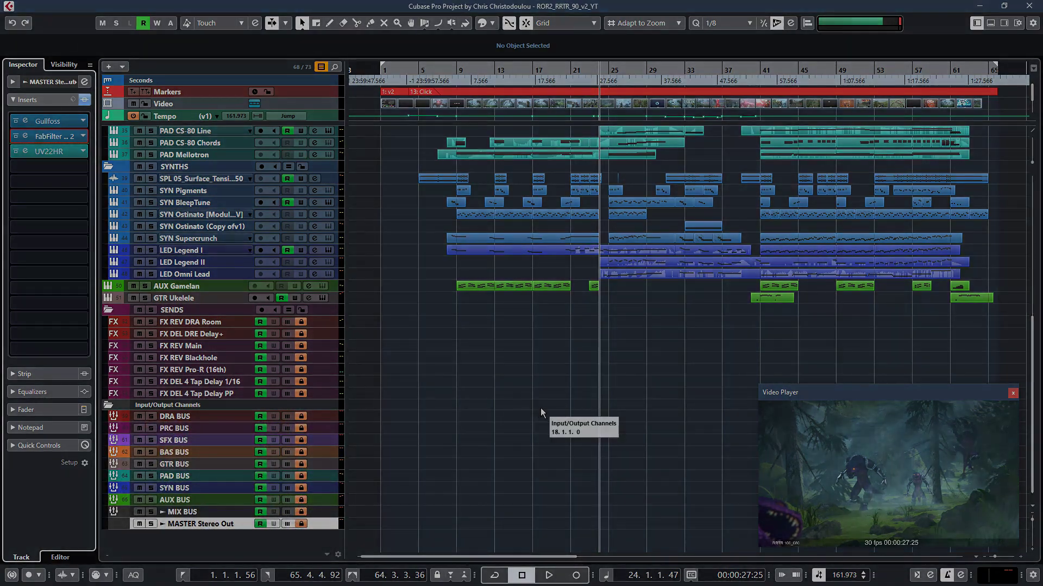